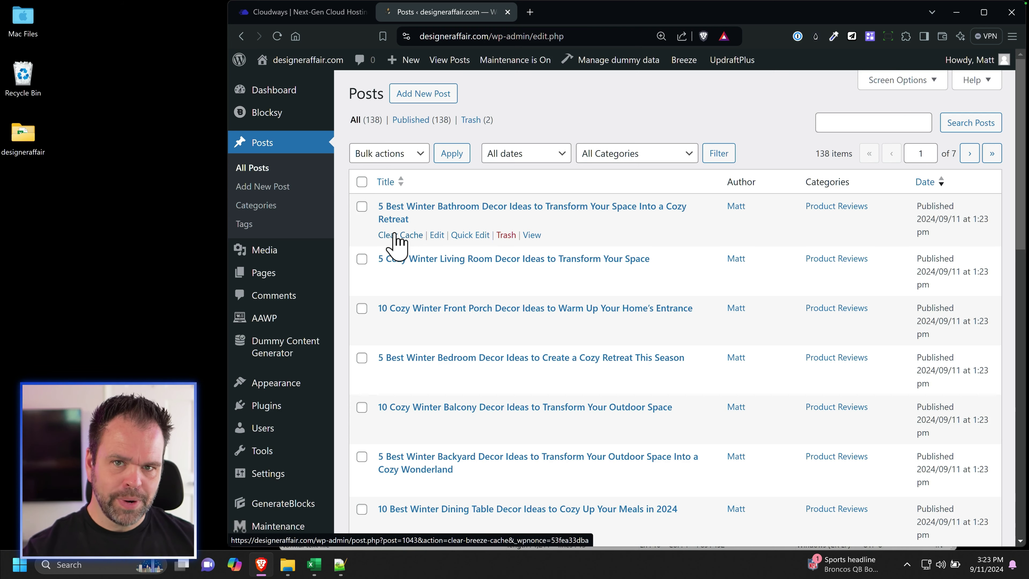
Step: Open the winter bathroom decor and winter front porch decor posts in separate tabs and view the bathroom post
ctrl+click(532, 236)
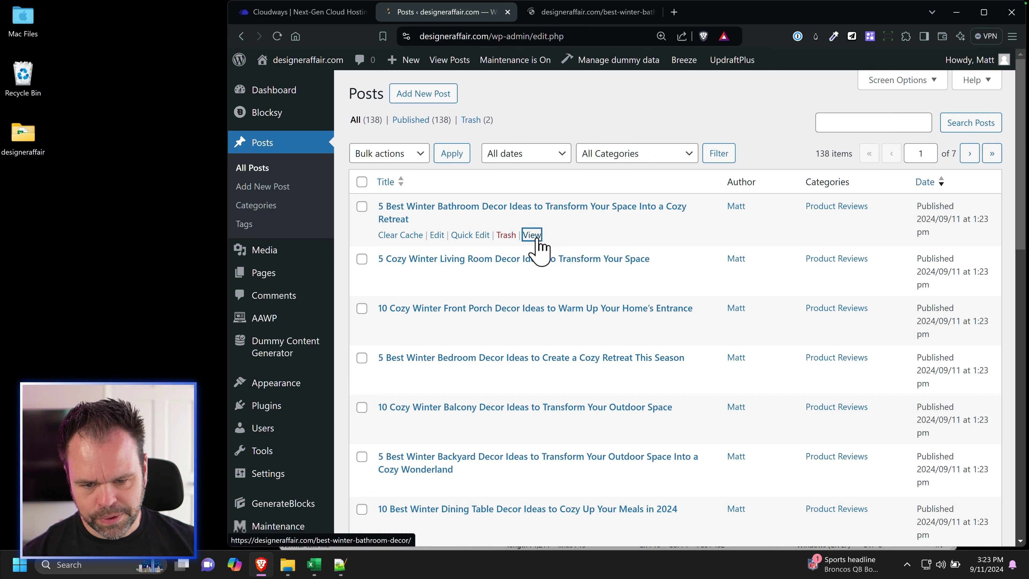
ctrl+click(535, 323)
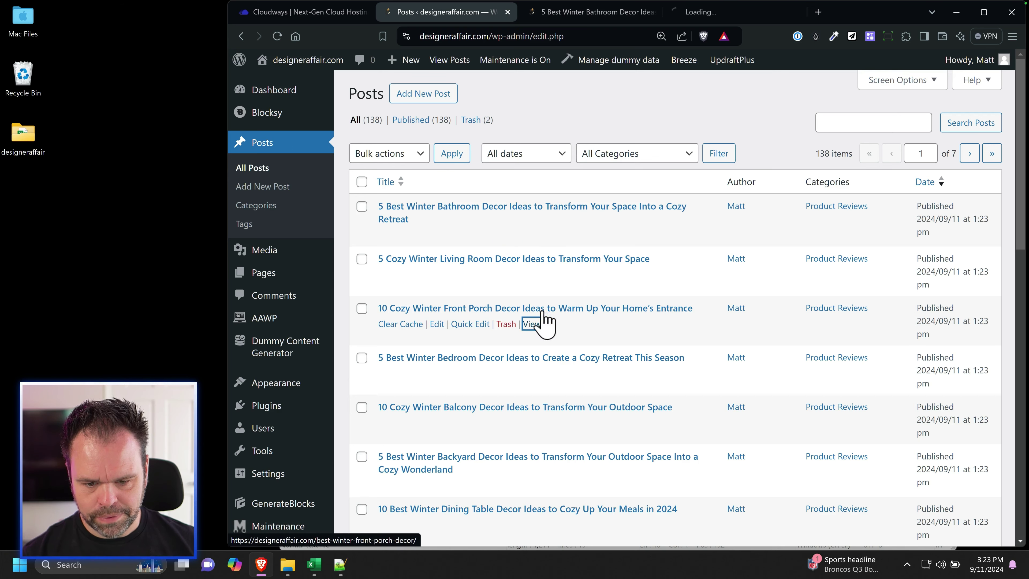
click(562, 12)
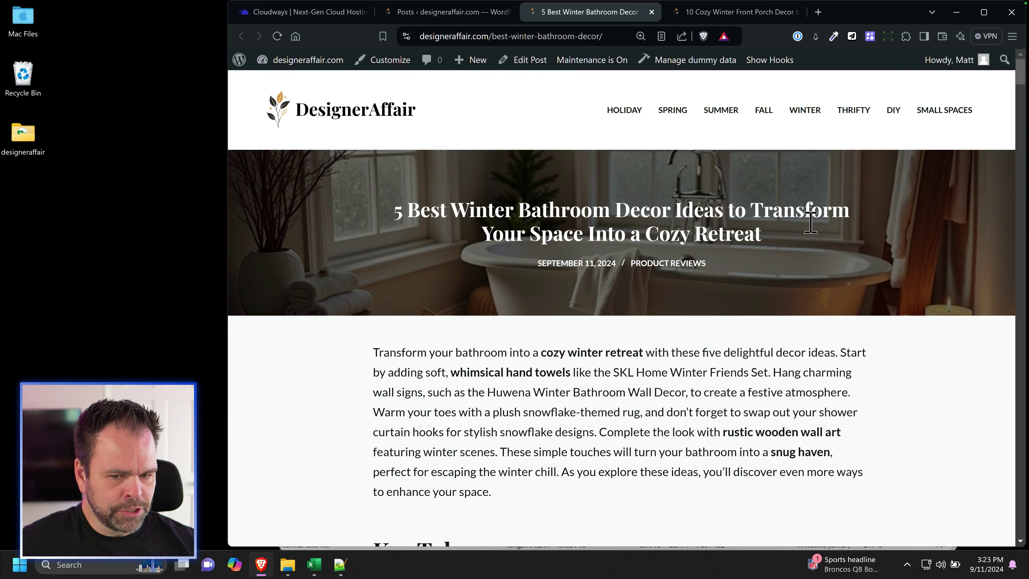
Step: Examine the bathroom article's product sections from the hand towel set down to the Sunlit snowflake shower curtain hooks
scroll(668, 284, down, 10)
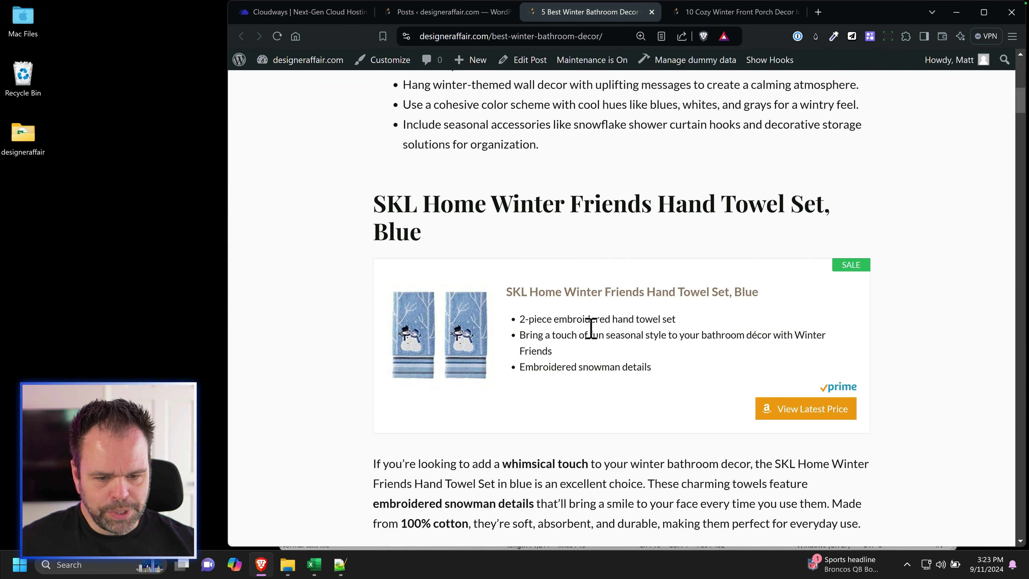
scroll(591, 336, down, 10)
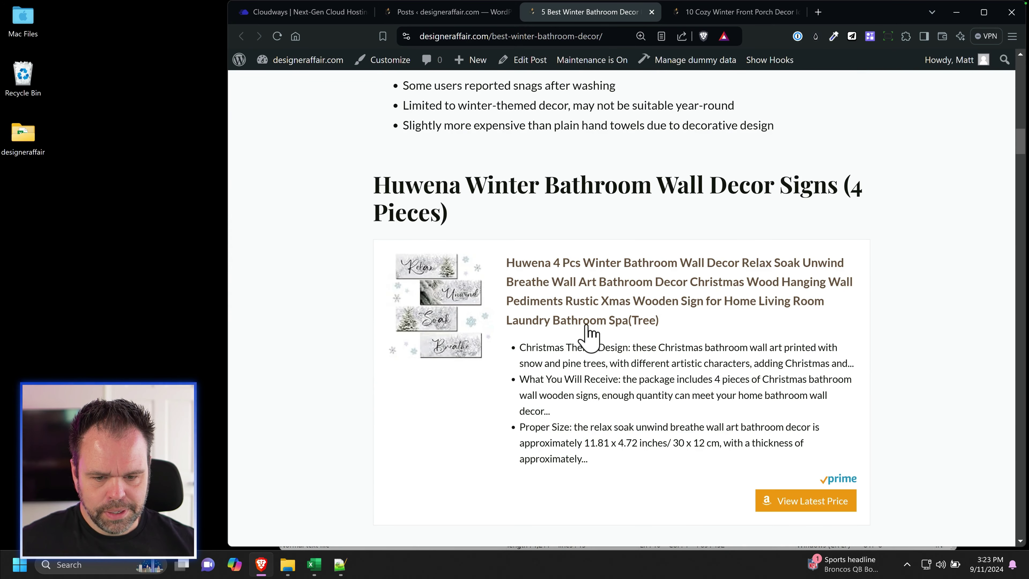
scroll(650, 287, down, 15)
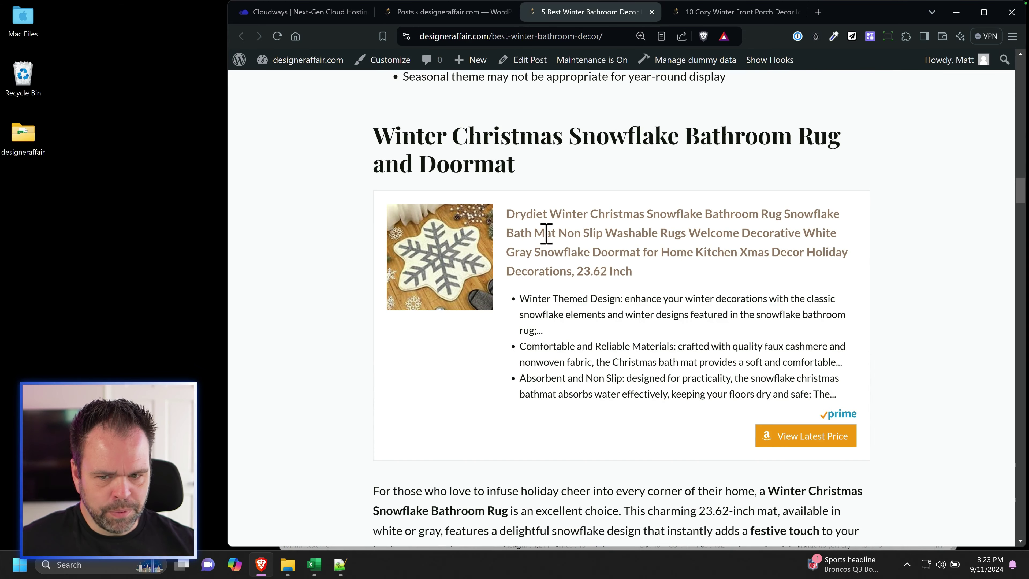
scroll(563, 299, down, 20)
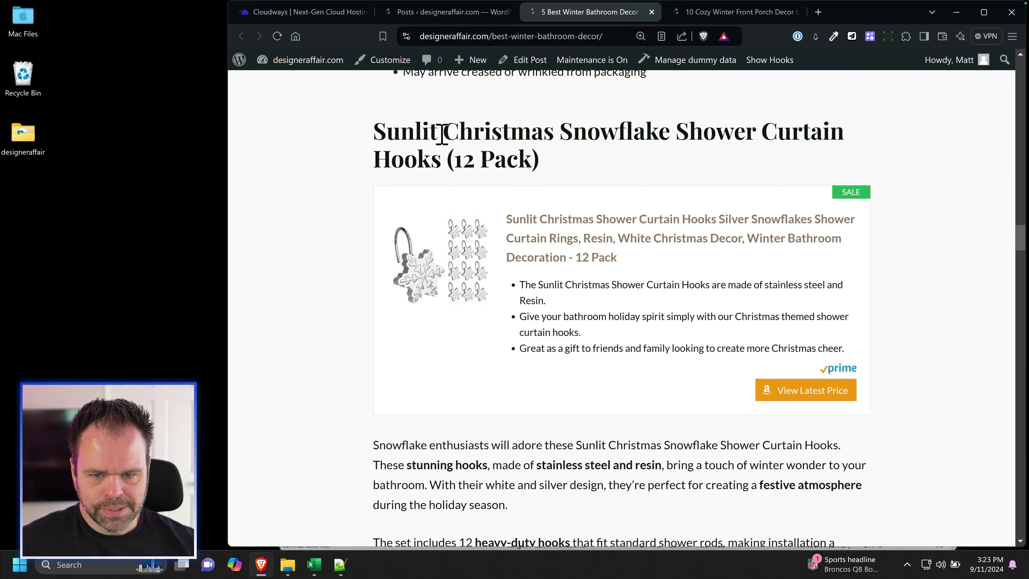
drag(439, 133, 564, 153)
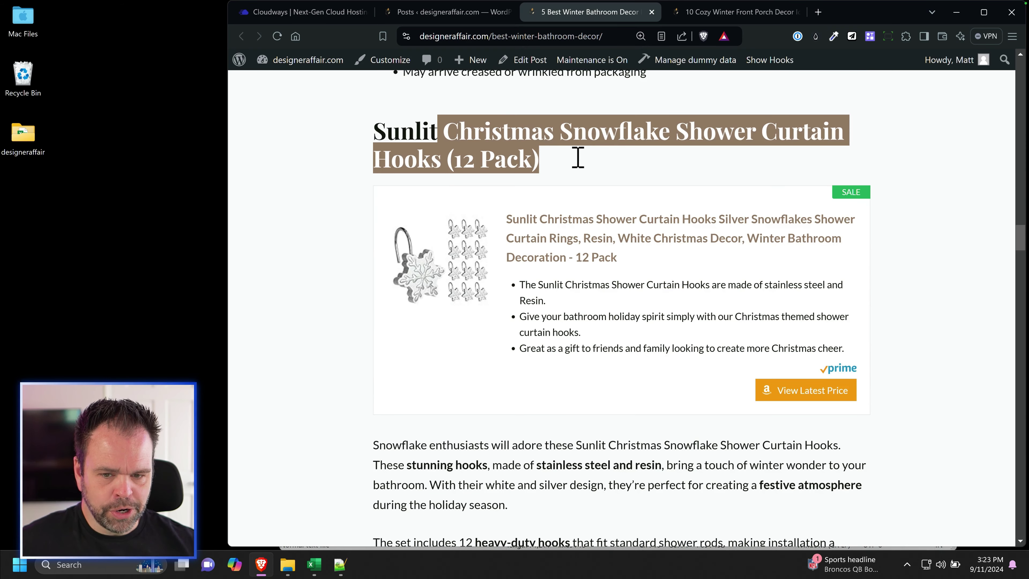
scroll(596, 257, down, 15)
scroll(596, 257, up, 15)
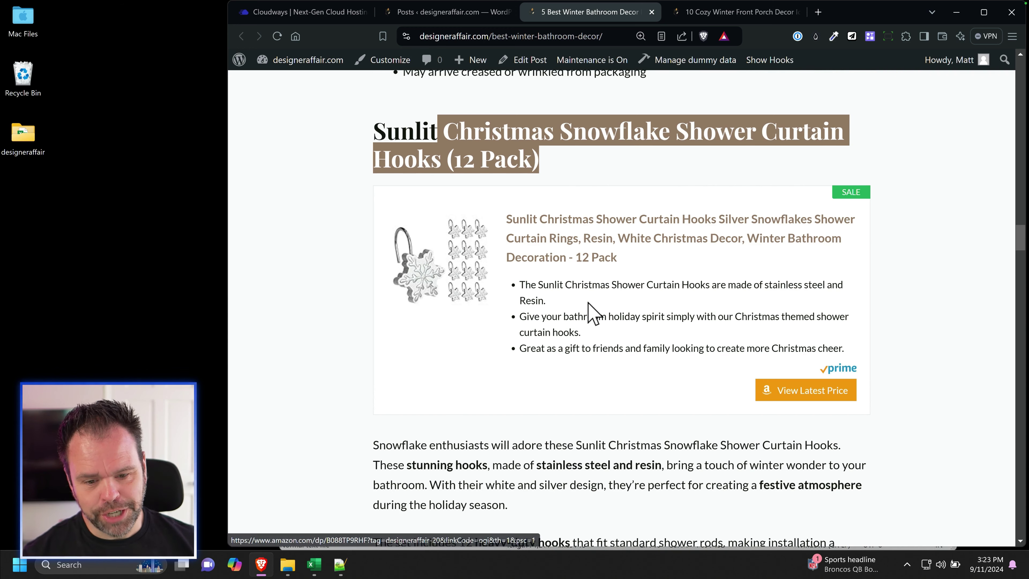
click(590, 315)
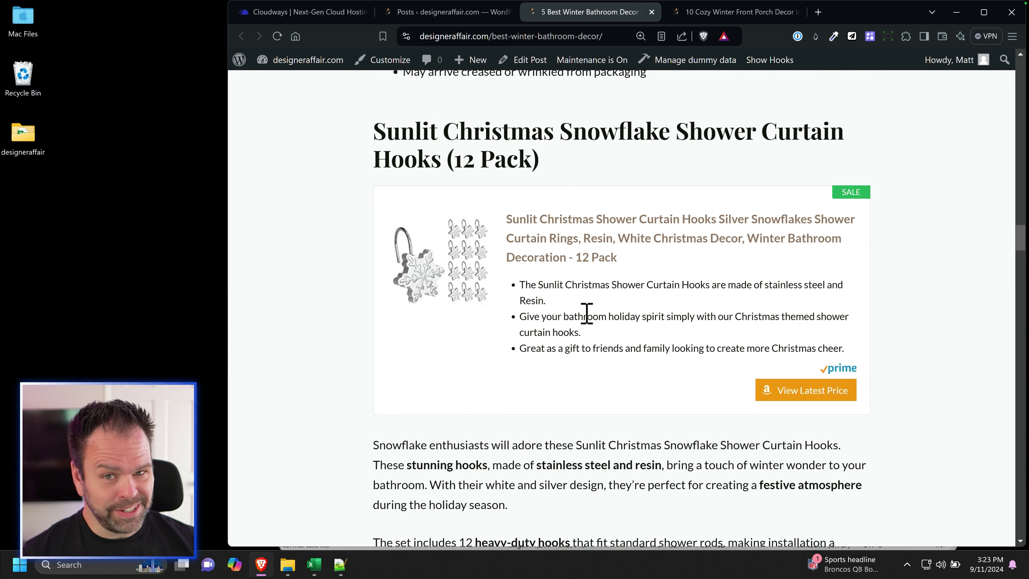
scroll(581, 344, down, 8)
scroll(580, 344, down, 4)
scroll(580, 340, up, 11)
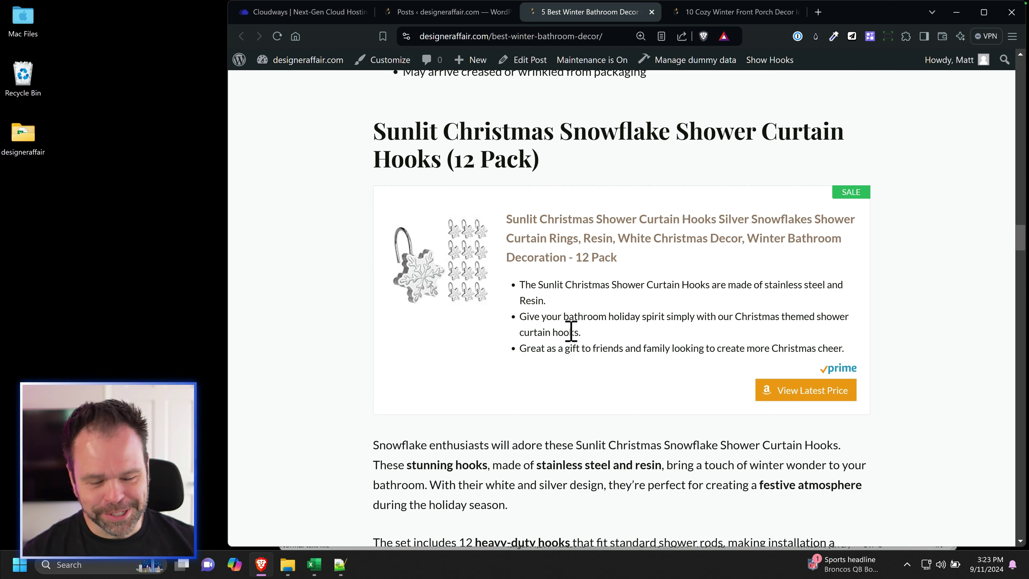
Step: Examine the rest of the bathroom article, including the rustic wooden wall decor and the section on factors to consider
scroll(571, 331, down, 9)
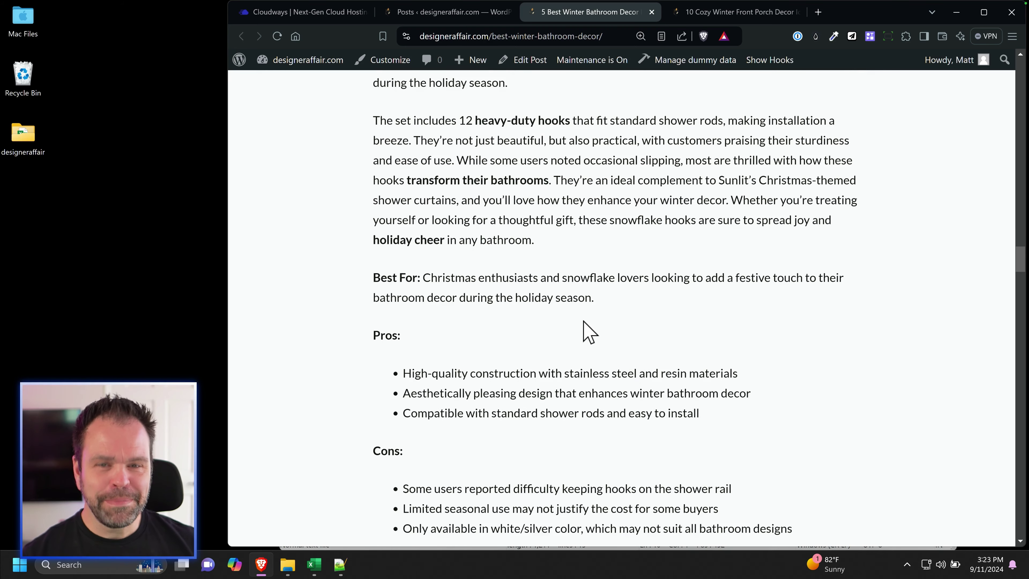
scroll(589, 332, down, 6)
scroll(602, 321, down, 3)
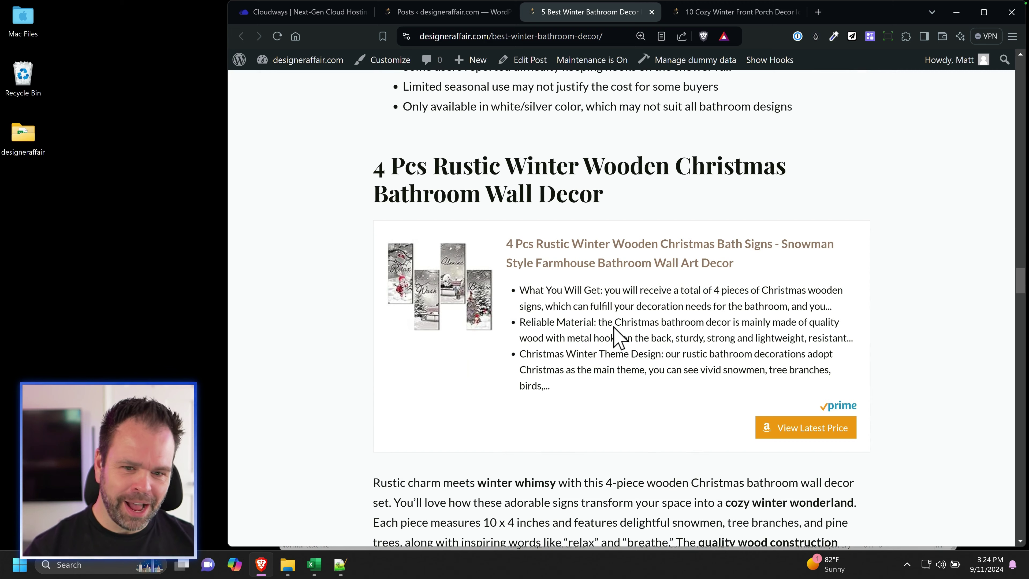
scroll(610, 345, down, 12)
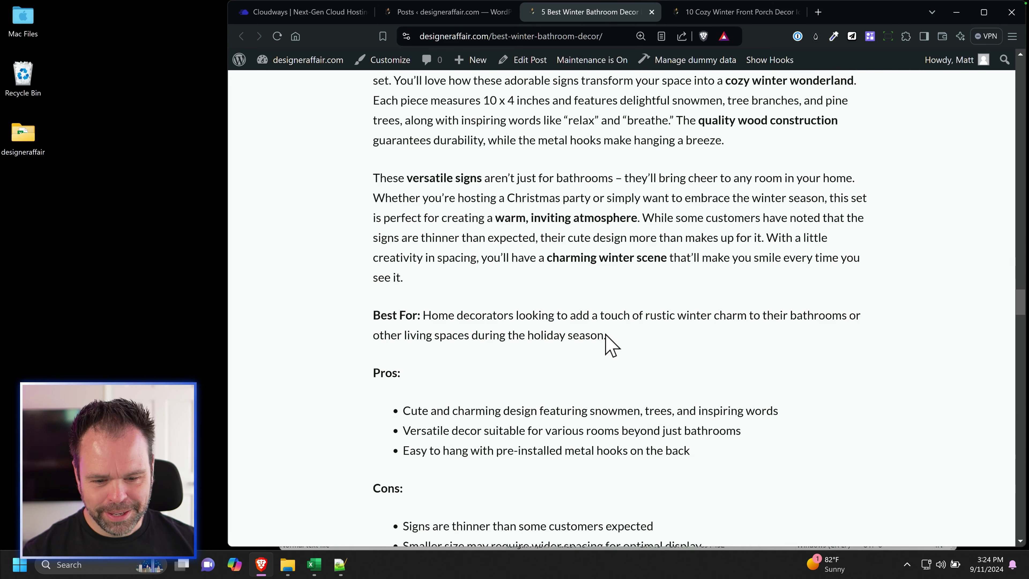
scroll(610, 345, down, 6)
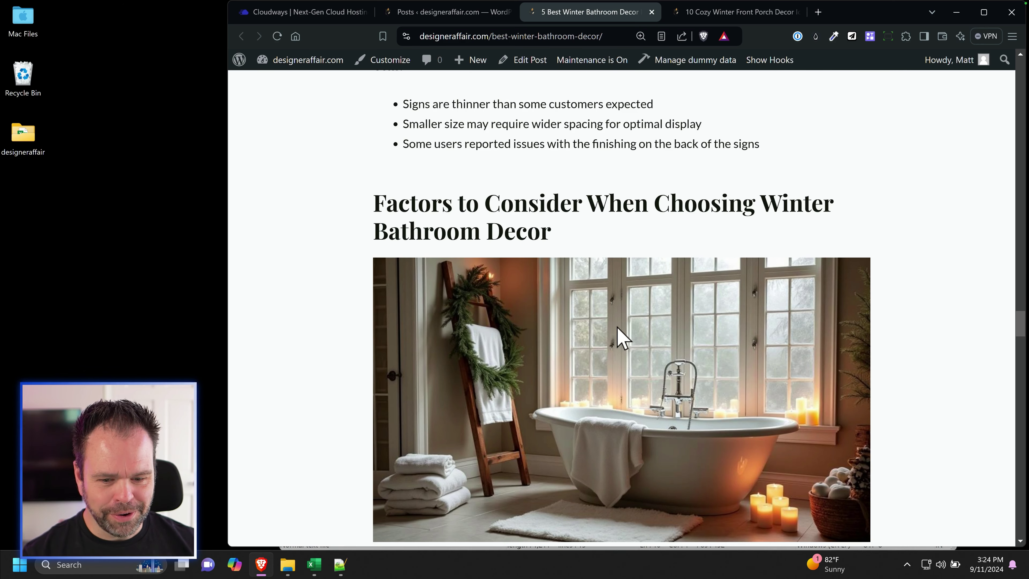
scroll(627, 340, down, 3)
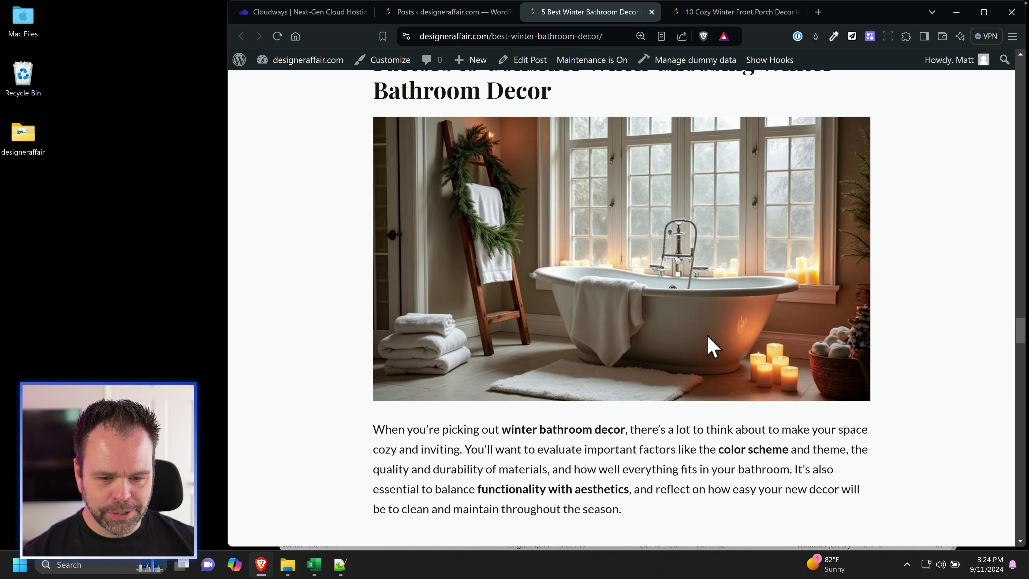
scroll(707, 348, down, 20)
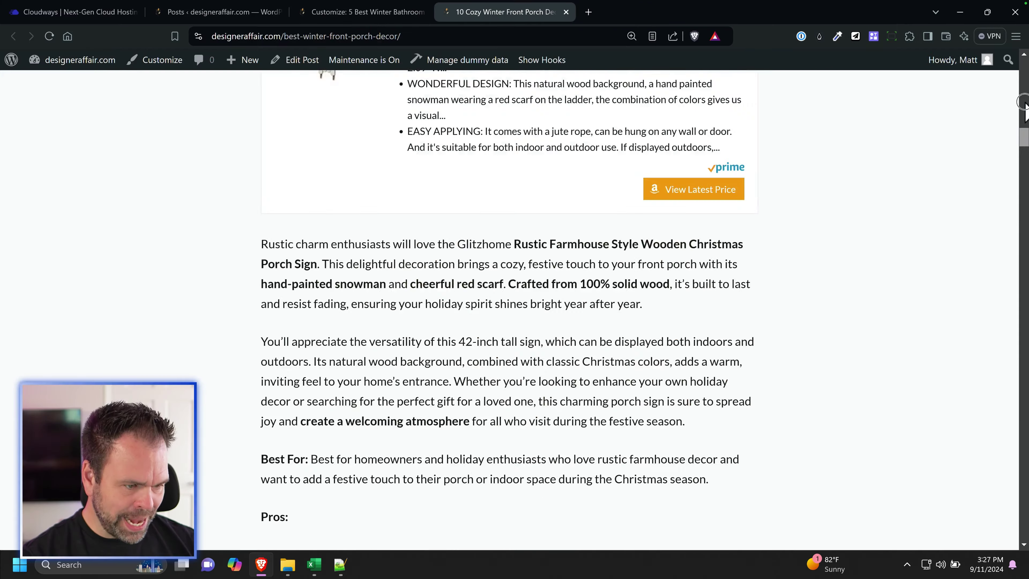
Step: Restore the browser window from full screen and inspect the front porch article from its hero title to its footer
scroll(482, 213, up, 15)
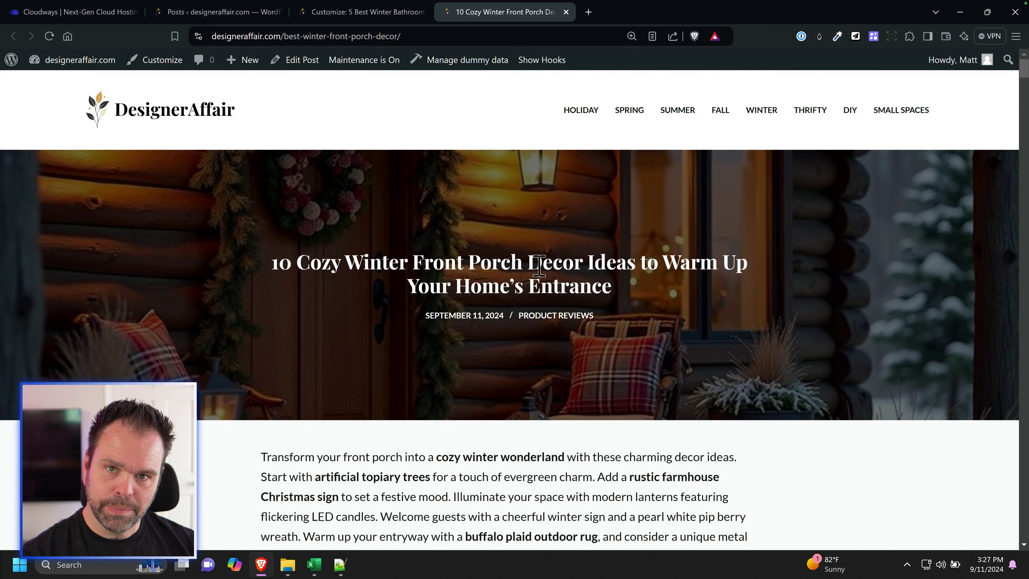
click(987, 12)
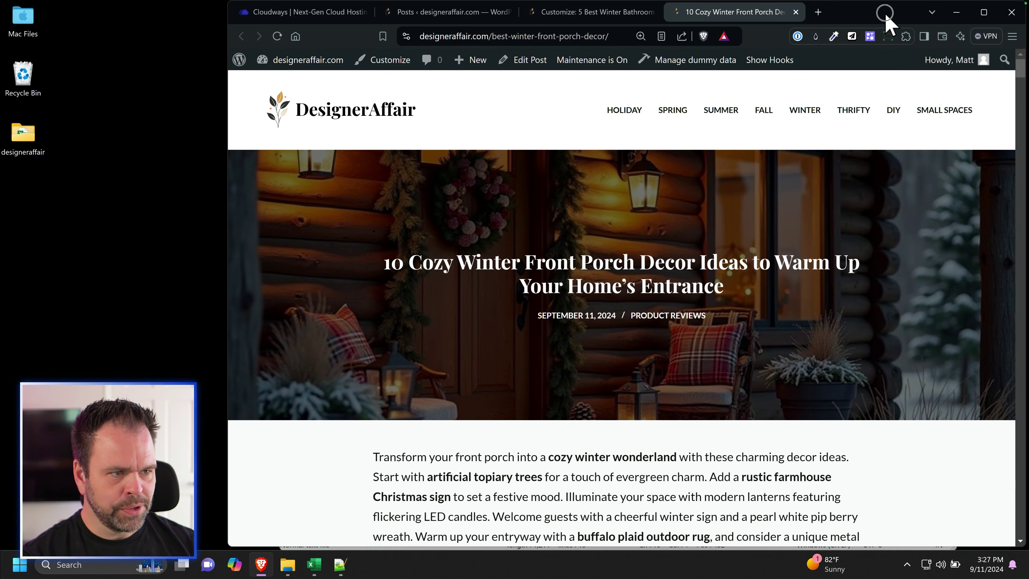
drag(885, 15, 885, 15)
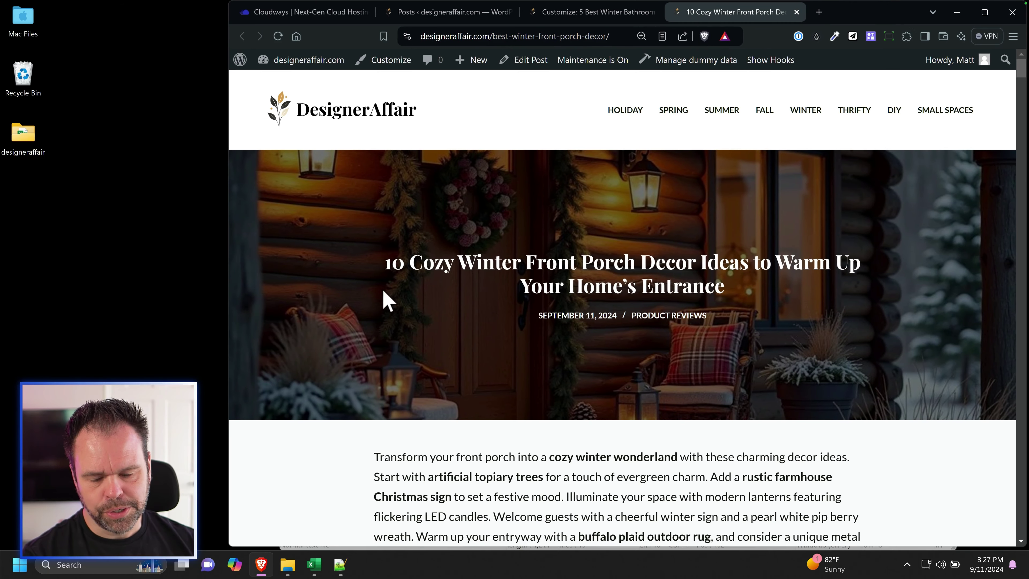
scroll(1022, 66, down, 1)
drag(1022, 66, 1022, 526)
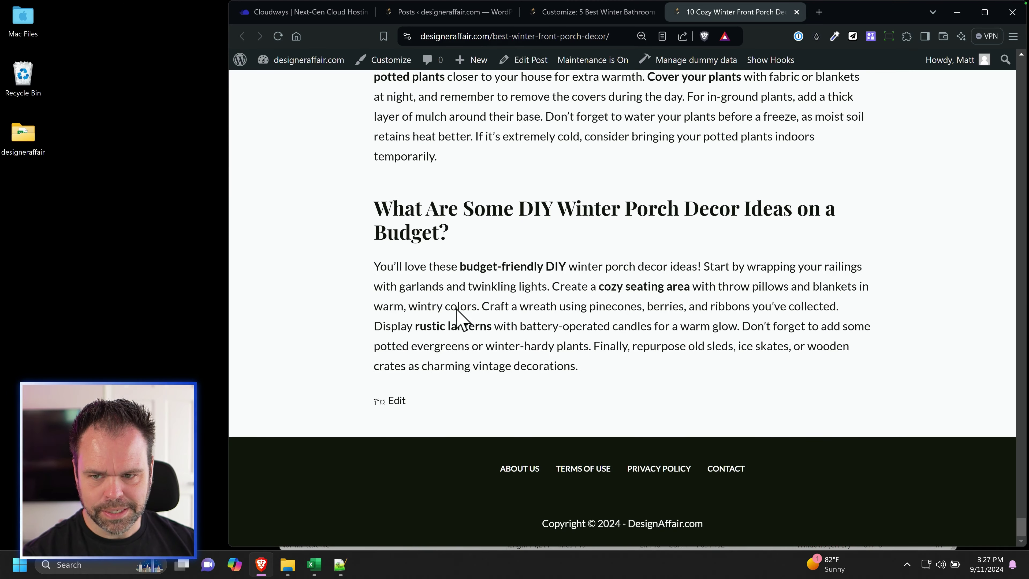
Step: Start customizing the site from the front porch post and open the Copyright element in the footer's bottom row
click(389, 60)
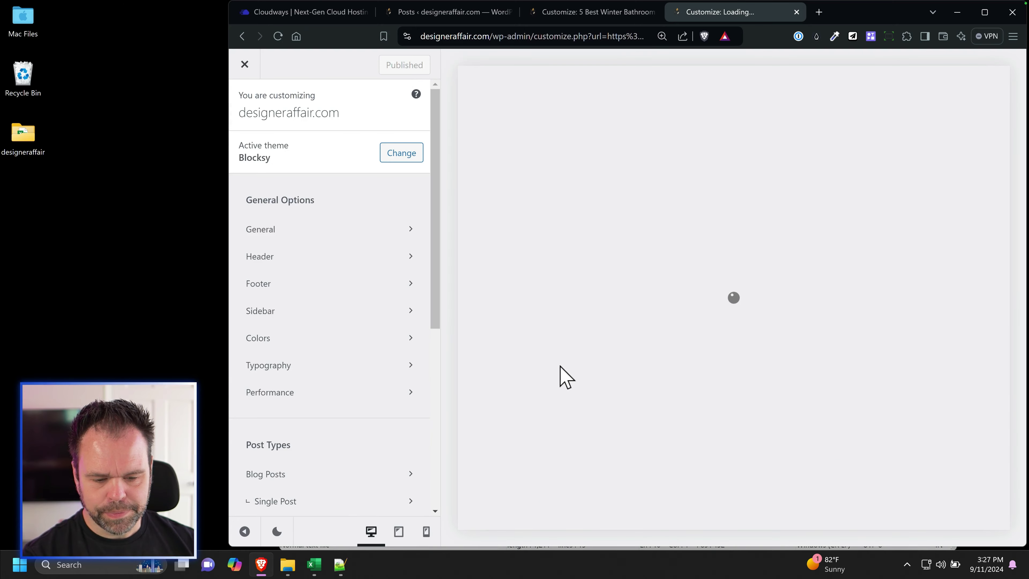
scroll(966, 217, down, 15)
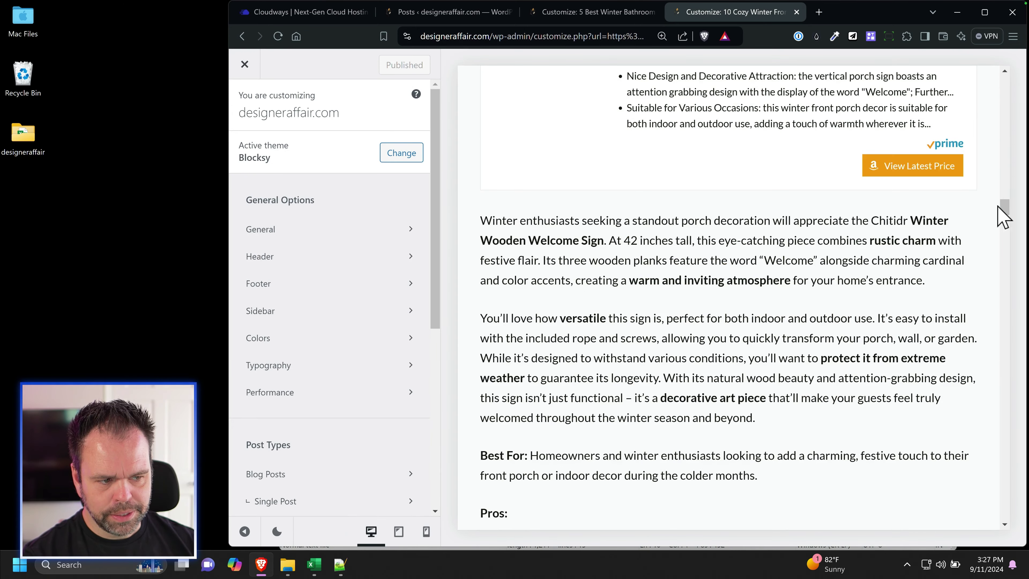
drag(1004, 208, 1004, 522)
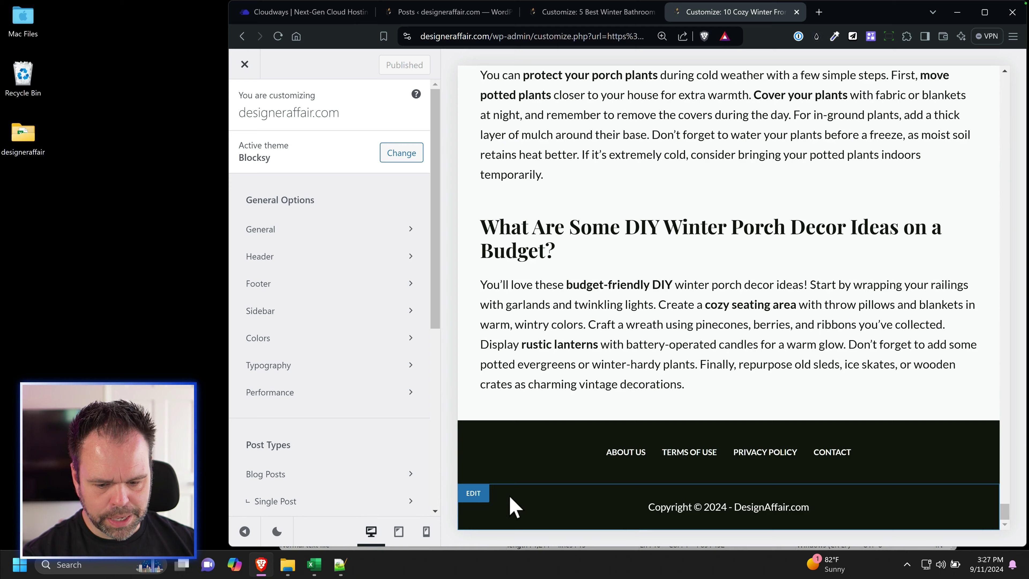
click(473, 493)
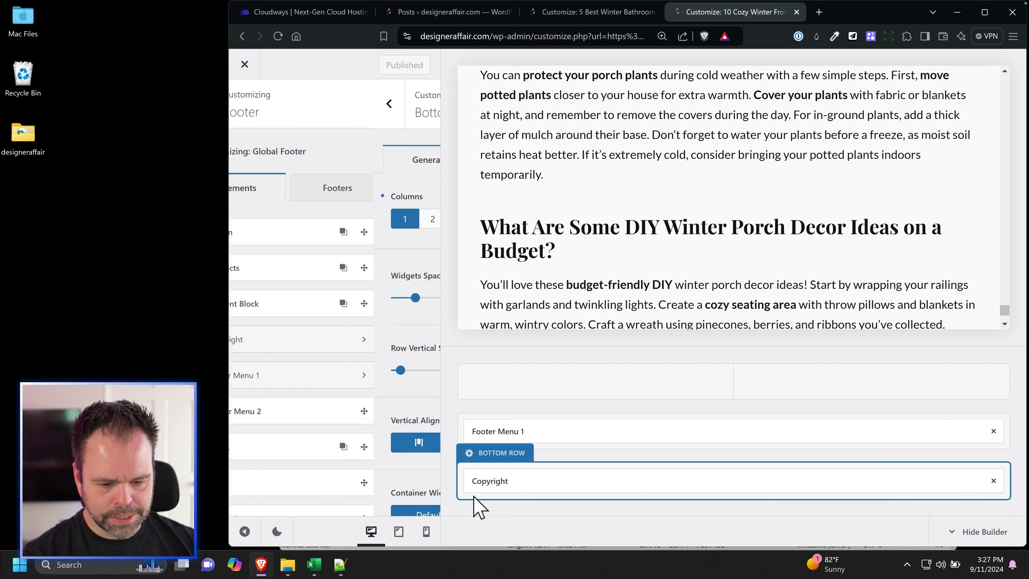
click(654, 477)
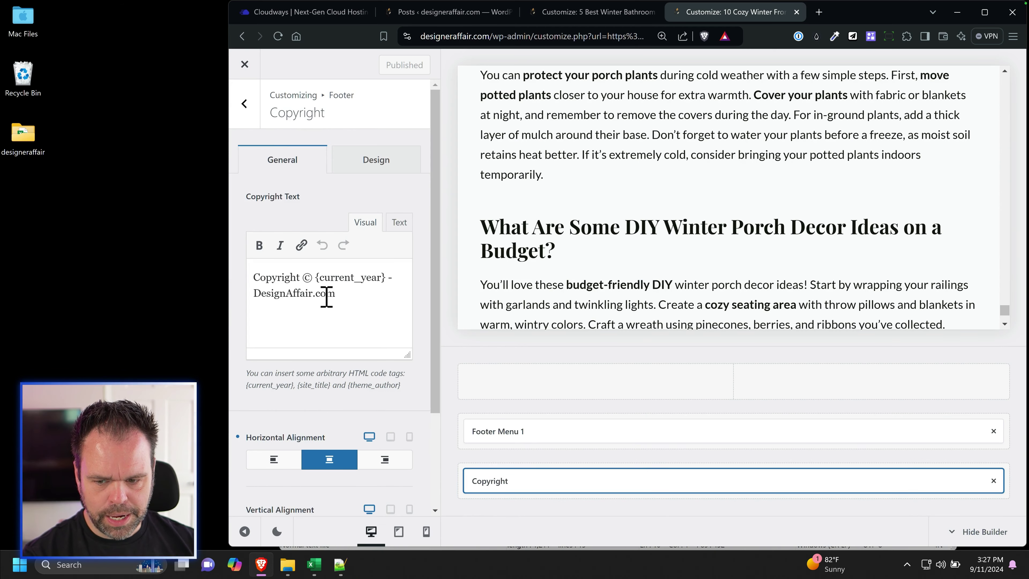
Step: Replace the footer copyright text with the Amazon Associates and website information disclaimer paragraphs copied from the Notepad++ notes
click(339, 564)
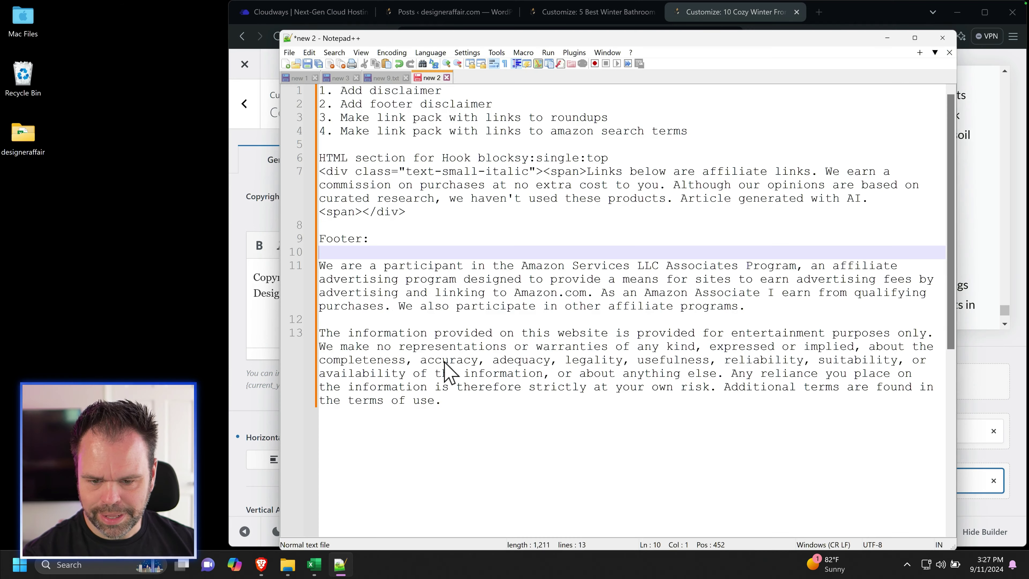
drag(442, 400, 325, 258)
key(ctrl+c)
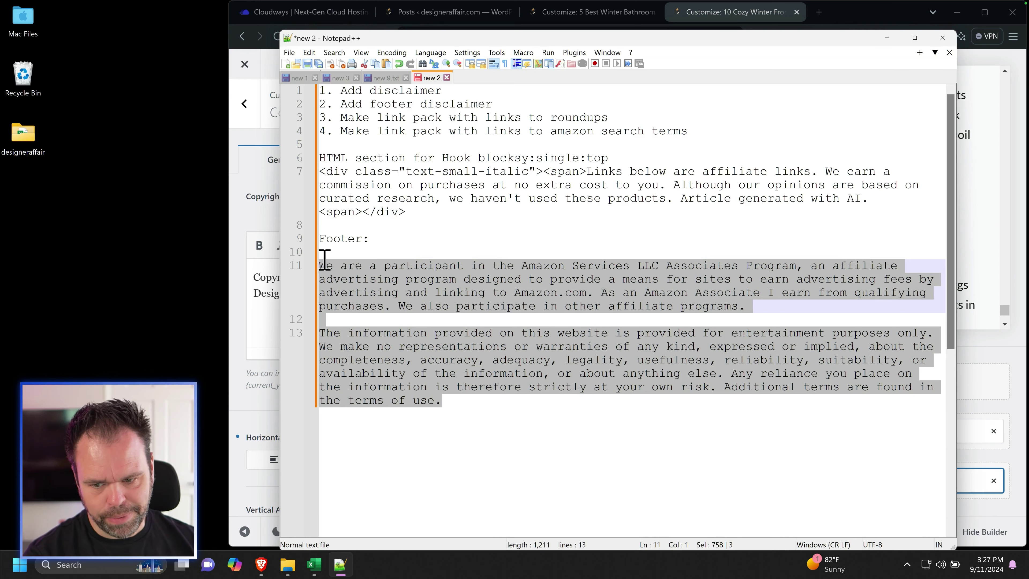
click(276, 326)
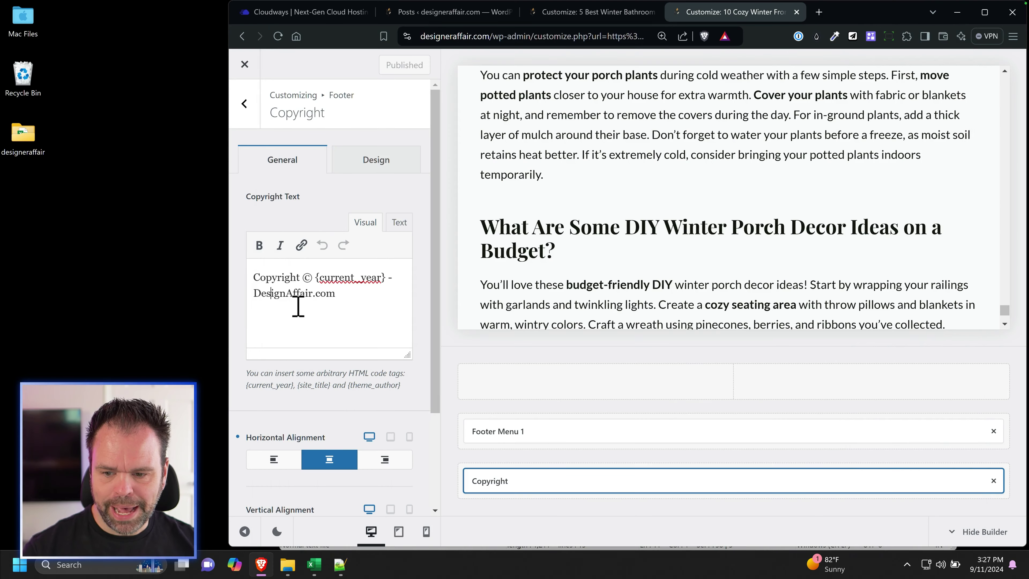
key(ctrl+a)
key(ctrl+v)
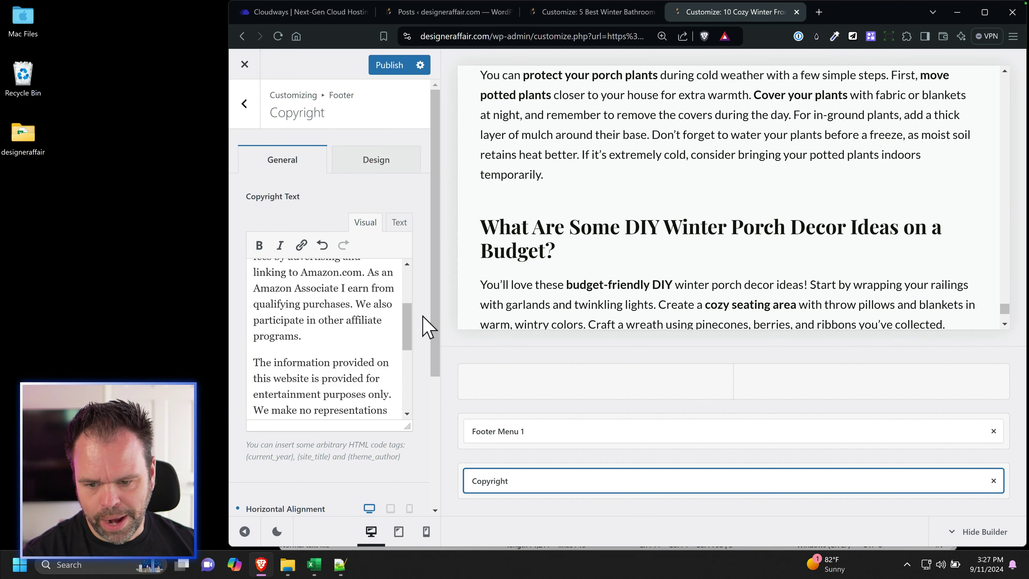
Step: Check the pasted disclaimer paragraphs in the copyright text and publish the footer change
scroll(411, 292, up, 3)
drag(408, 283, 408, 345)
scroll(409, 349, up, 1)
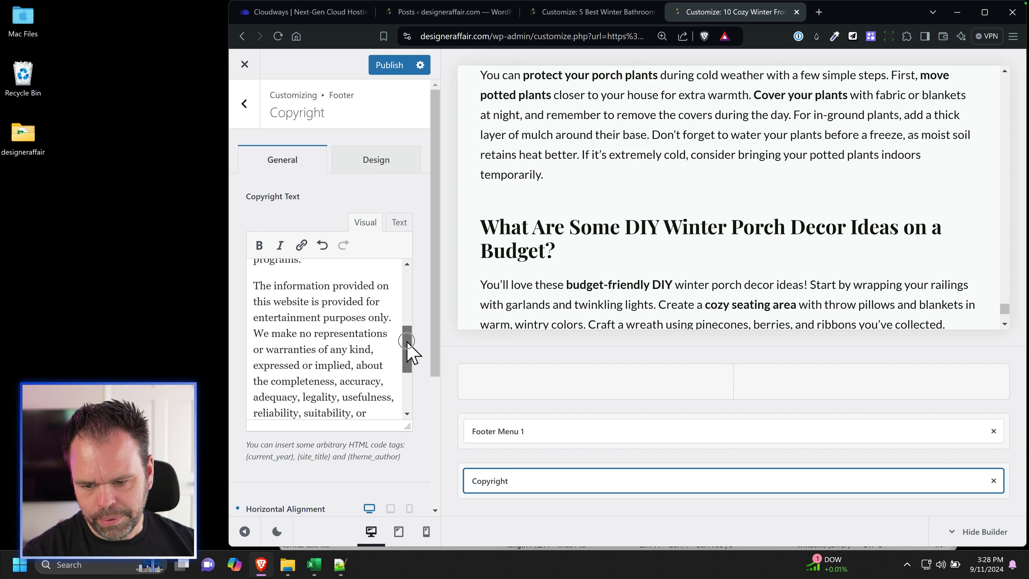
drag(266, 295, 363, 357)
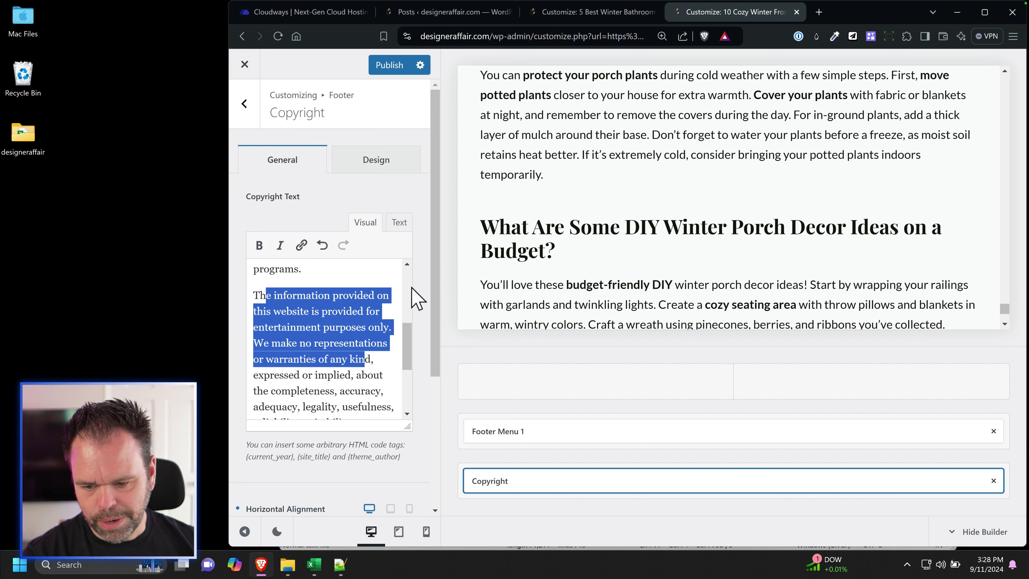
drag(408, 342, 409, 376)
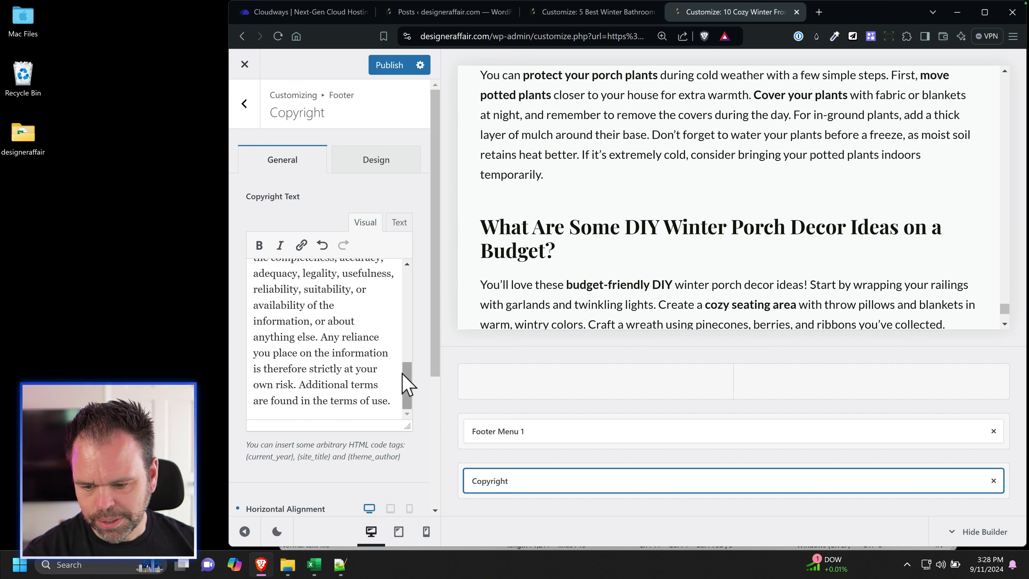
click(399, 65)
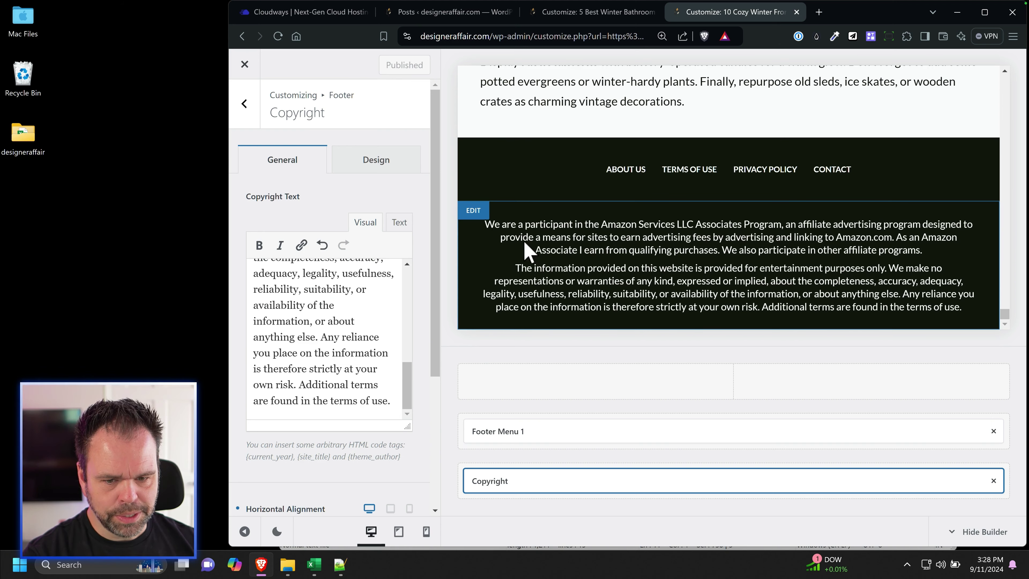
drag(484, 223, 932, 250)
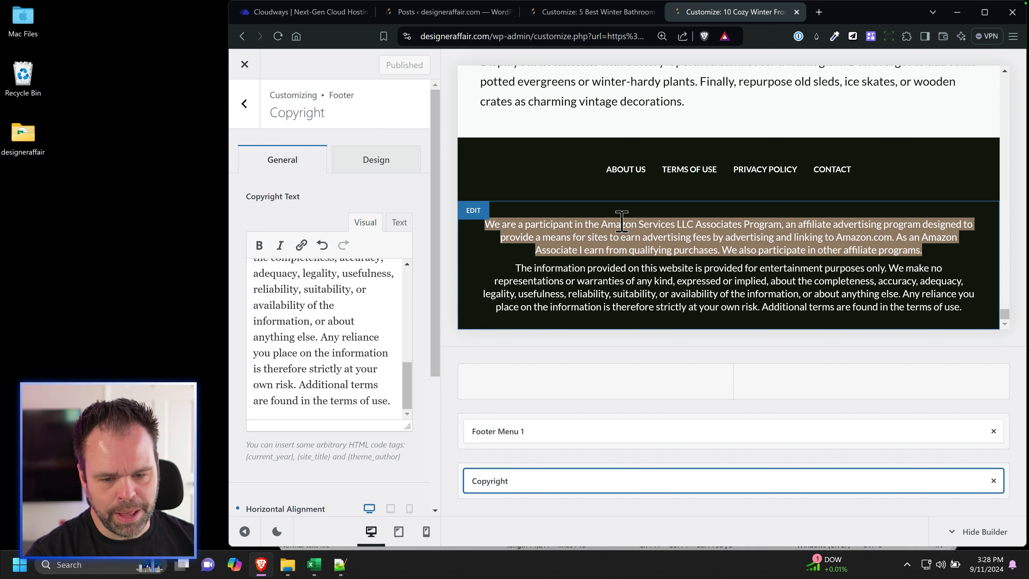
Step: Review the Amazon Associates paragraph and the website information disclaimer in the footer preview
click(705, 226)
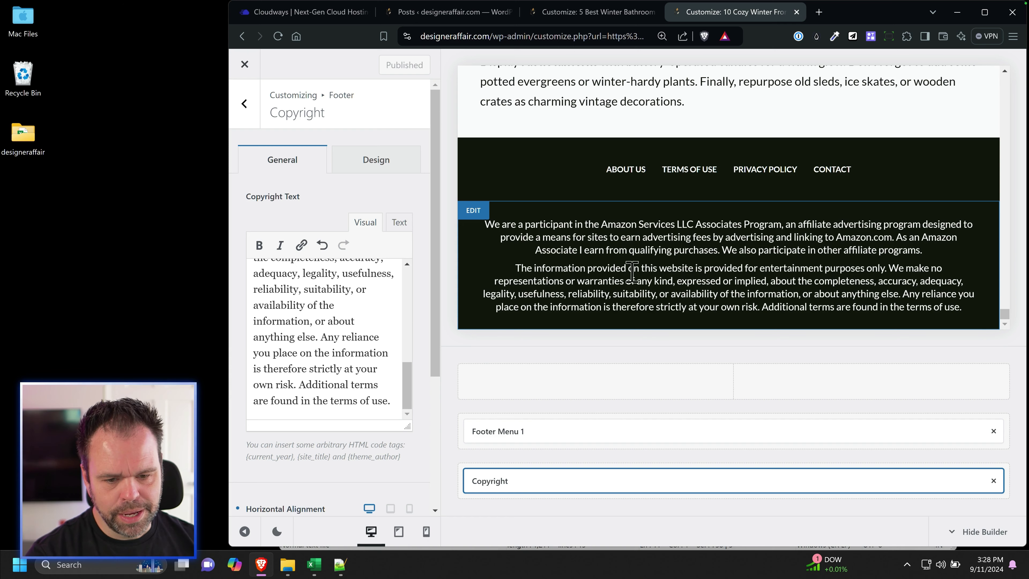
triple_click(626, 281)
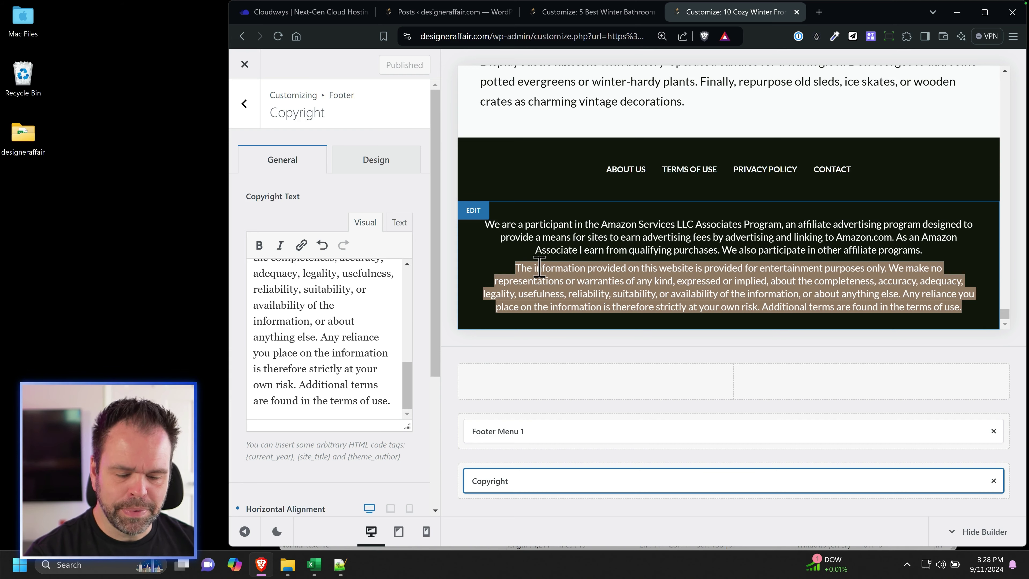
click(578, 278)
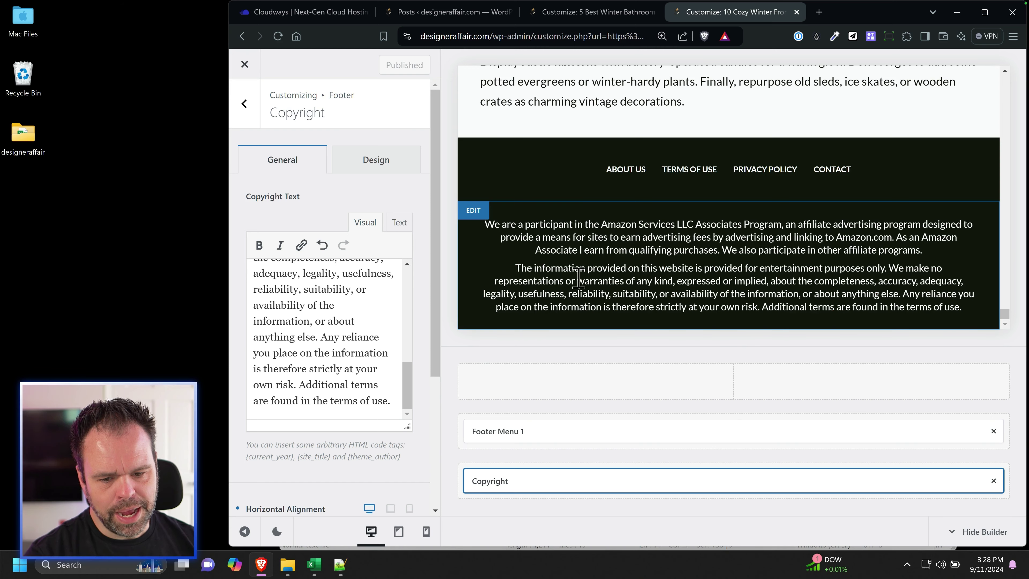
drag(520, 268, 962, 307)
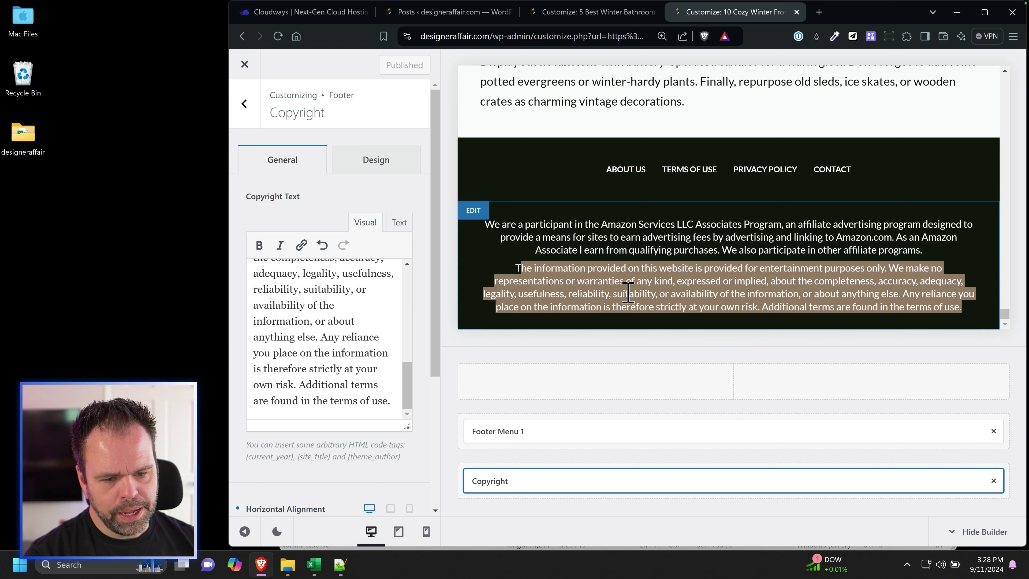
click(617, 282)
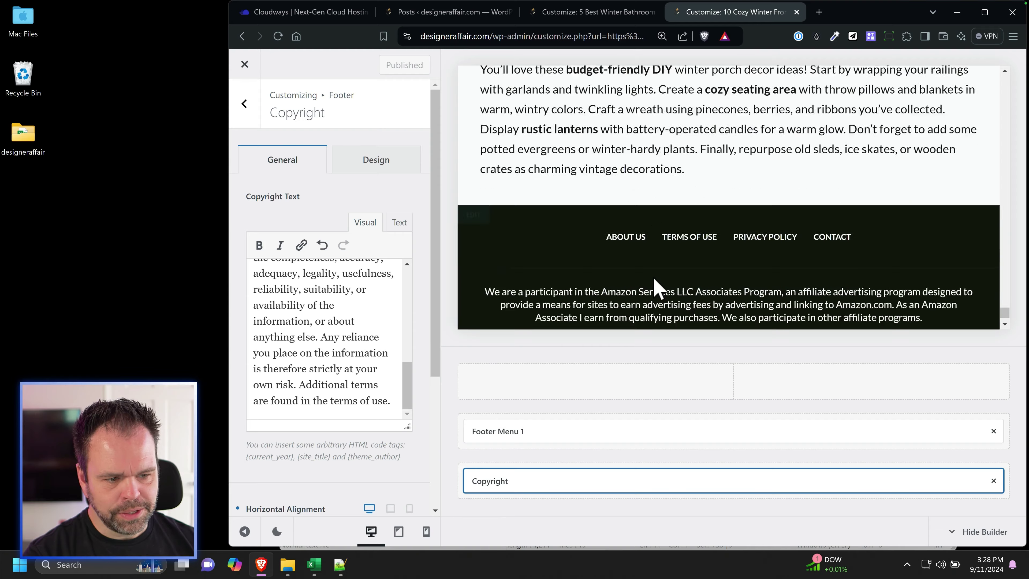
Step: Close the customizer to return to the front porch article
scroll(648, 275, up, 5)
scroll(652, 271, up, 20)
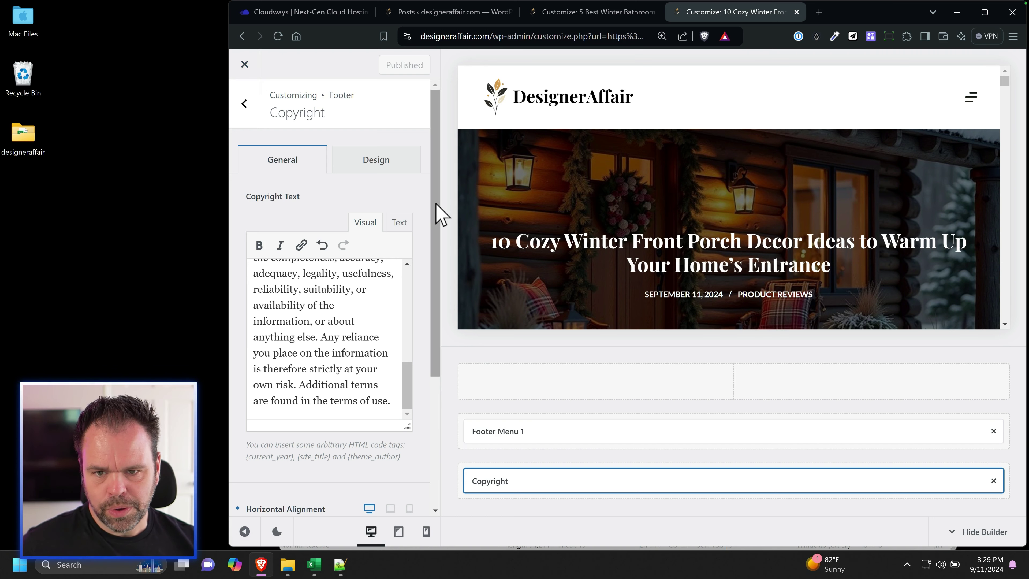
click(245, 65)
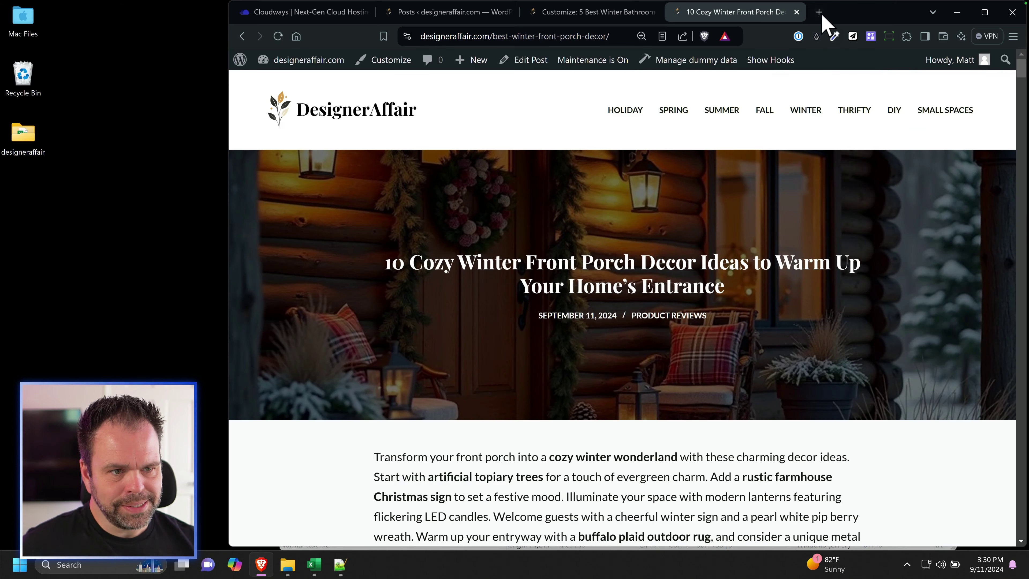
Step: Check the Business plan's site allowance on the Blocksy Pro pricing page, then close that page
click(818, 12)
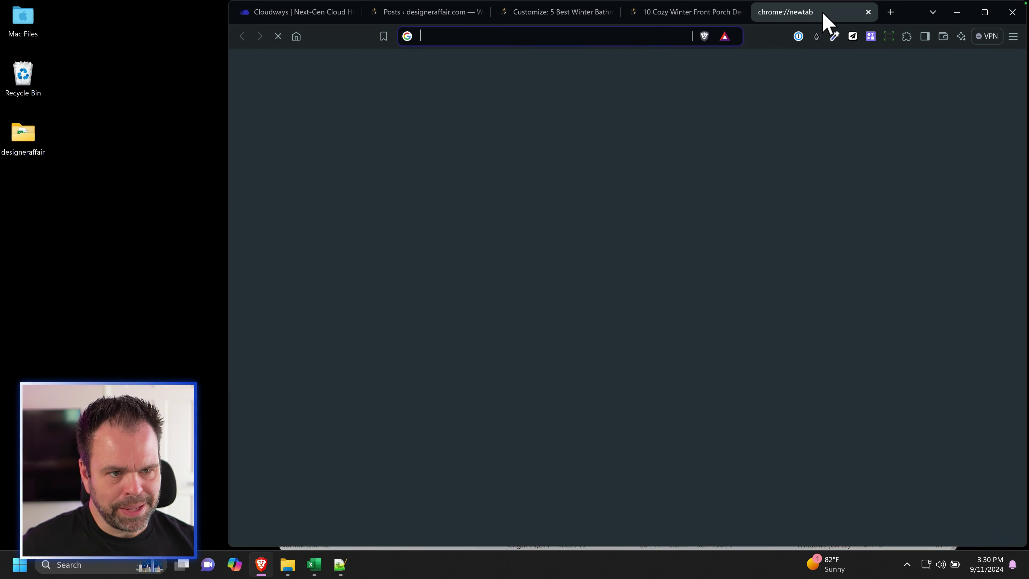
drag(623, 346, 551, 345)
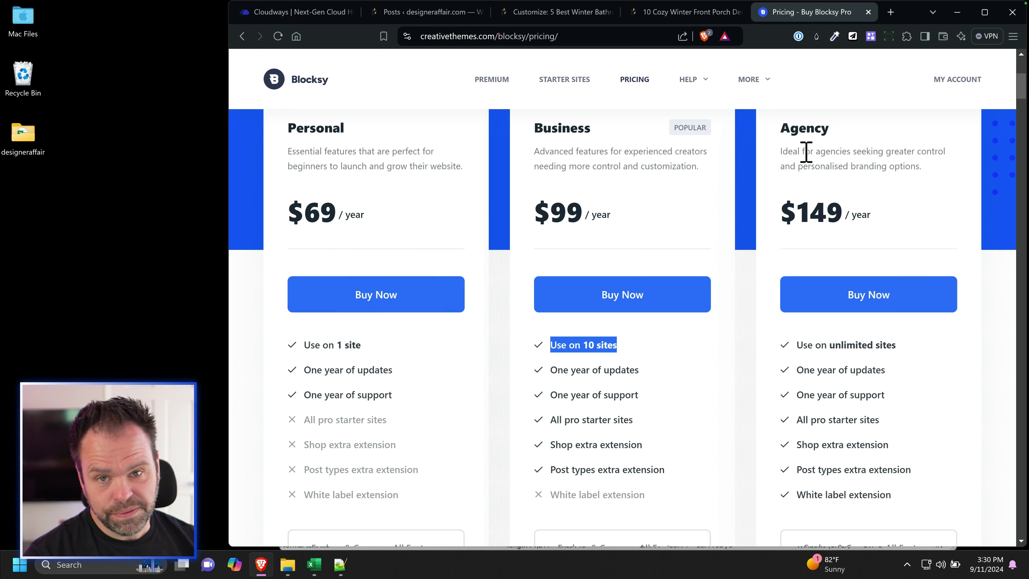
click(868, 12)
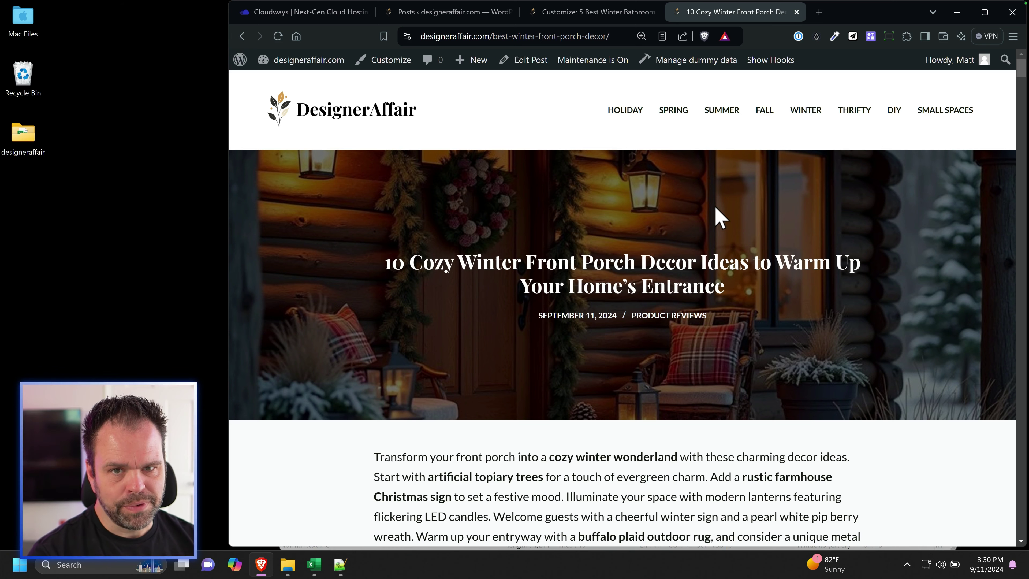
Step: Show the Blocksy hooks on the front porch article and examine their positions around the header, hero title and content
click(767, 61)
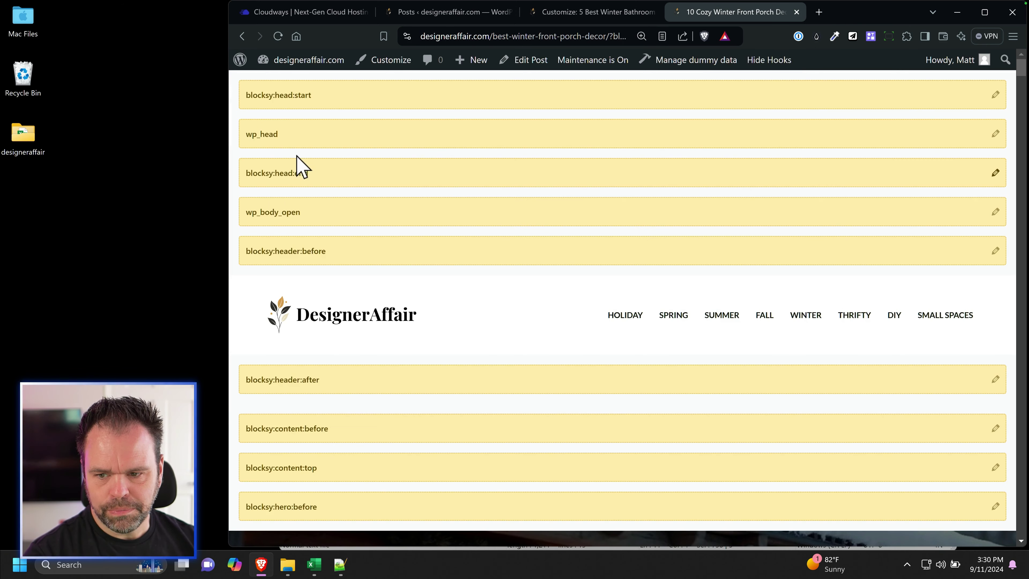
scroll(413, 302, down, 7)
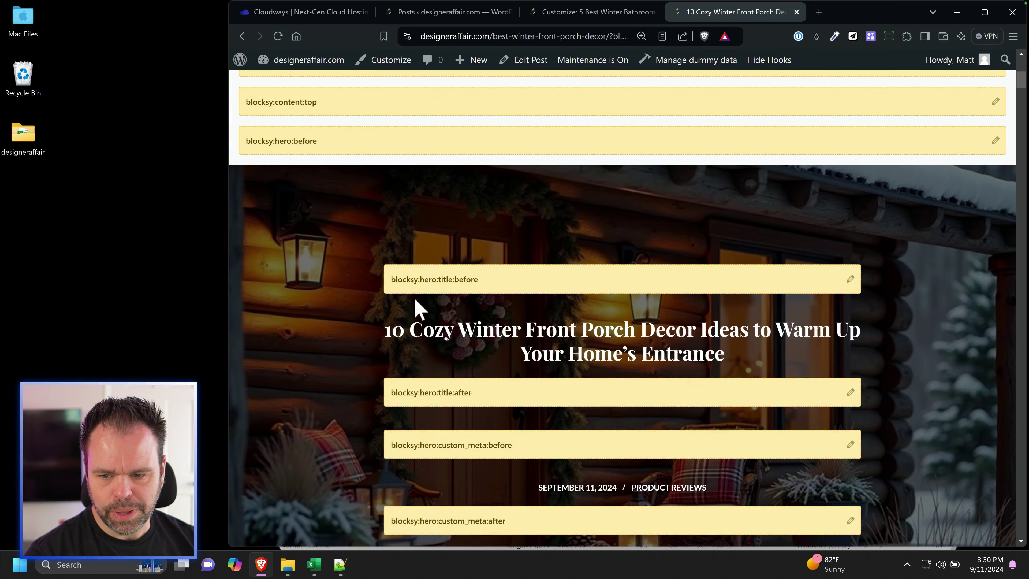
scroll(437, 292, down, 3)
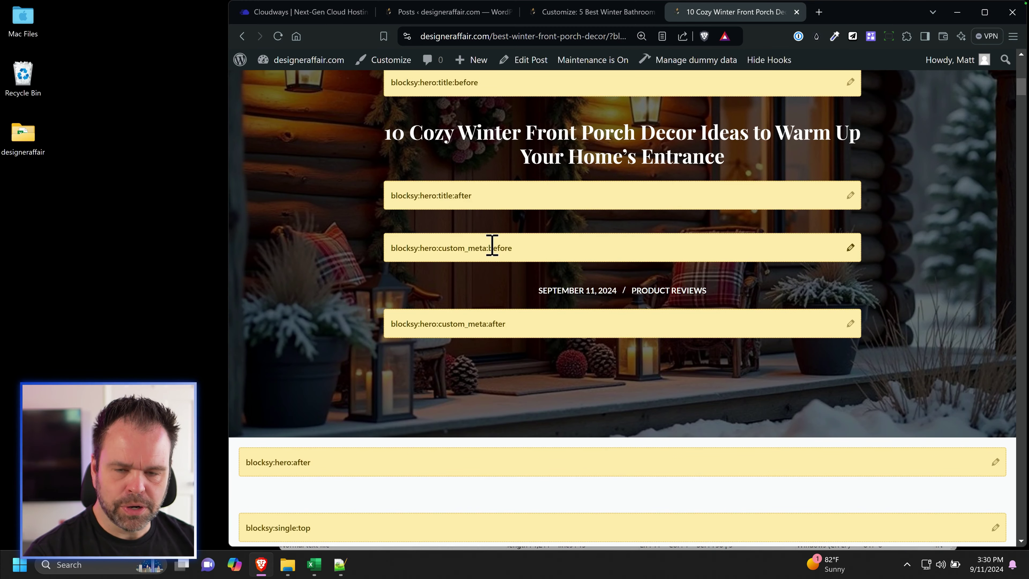
scroll(511, 298, down, 3)
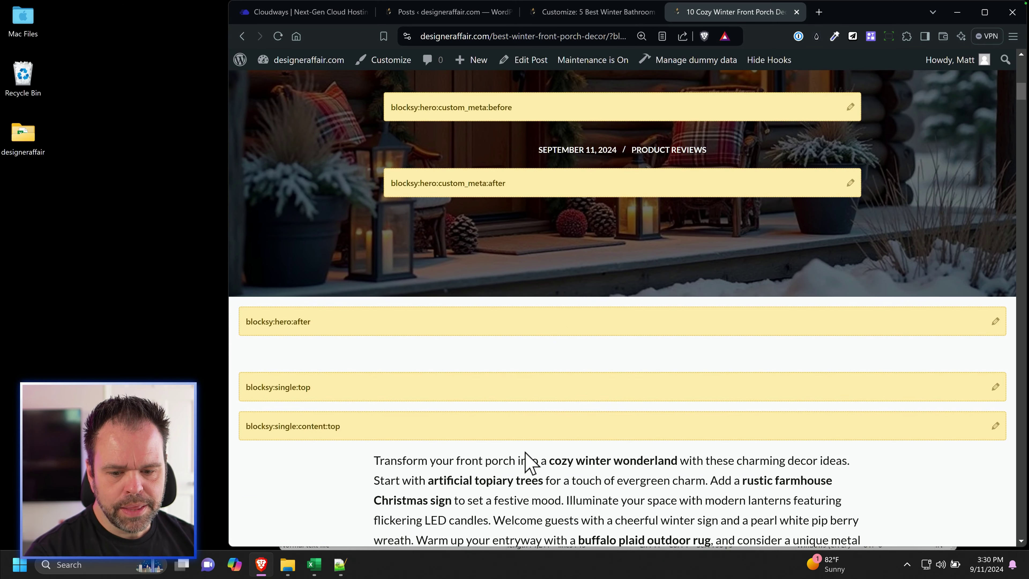
scroll(522, 433, up, 9)
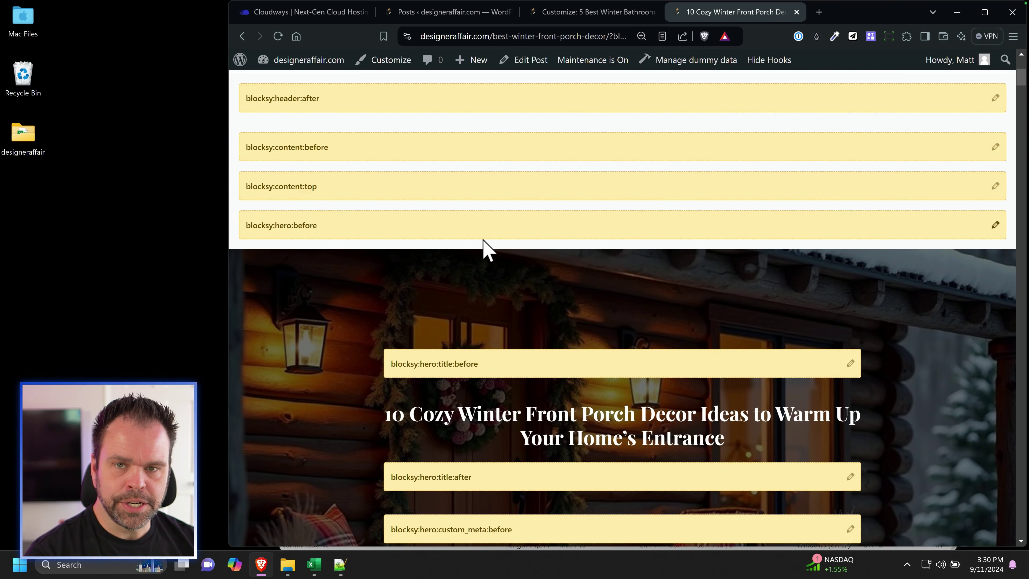
scroll(513, 264, up, 6)
scroll(528, 166, down, 20)
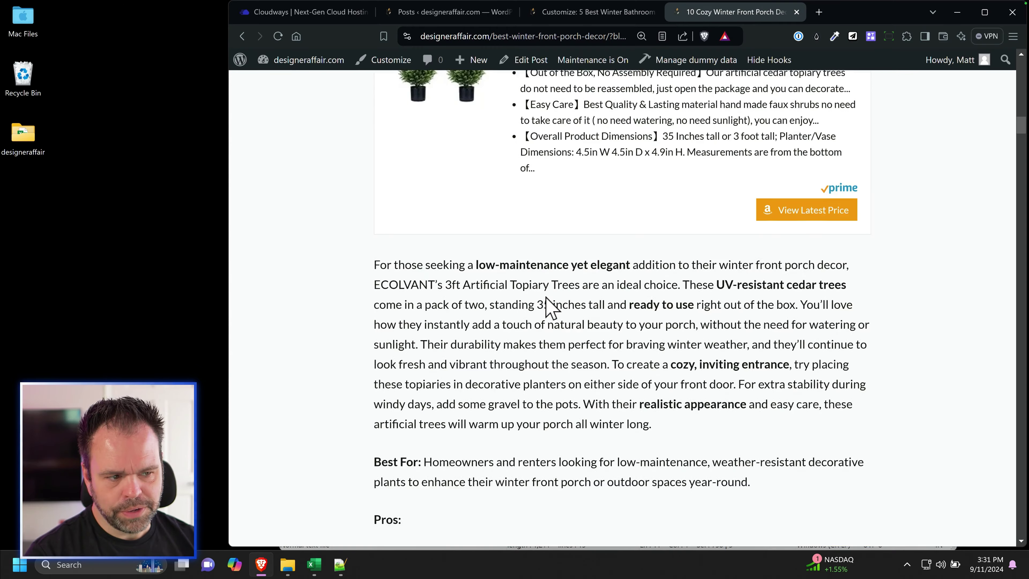
scroll(556, 310, down, 15)
scroll(1017, 299, down, 10)
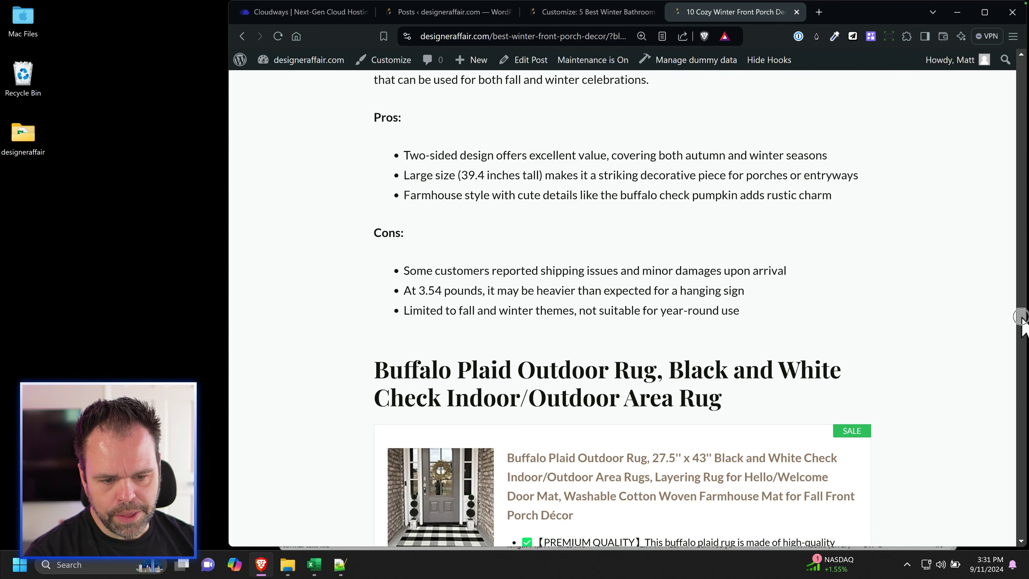
drag(1021, 321, 1017, 64)
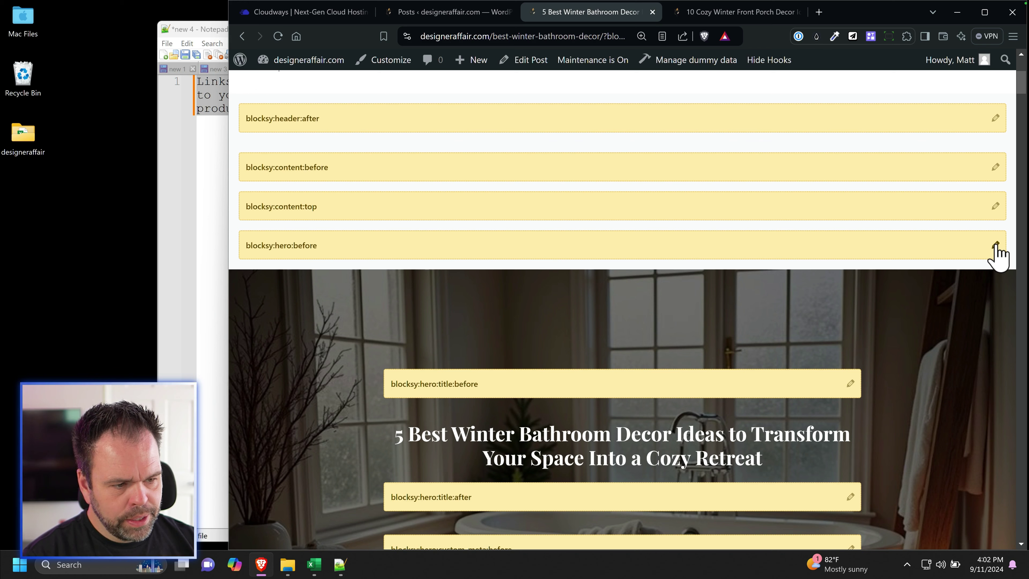
Step: Create a content block at the bathroom post's blocksy:hero:before hook and paste in the affiliate and AI disclosure from the Notepad++ notes
click(996, 245)
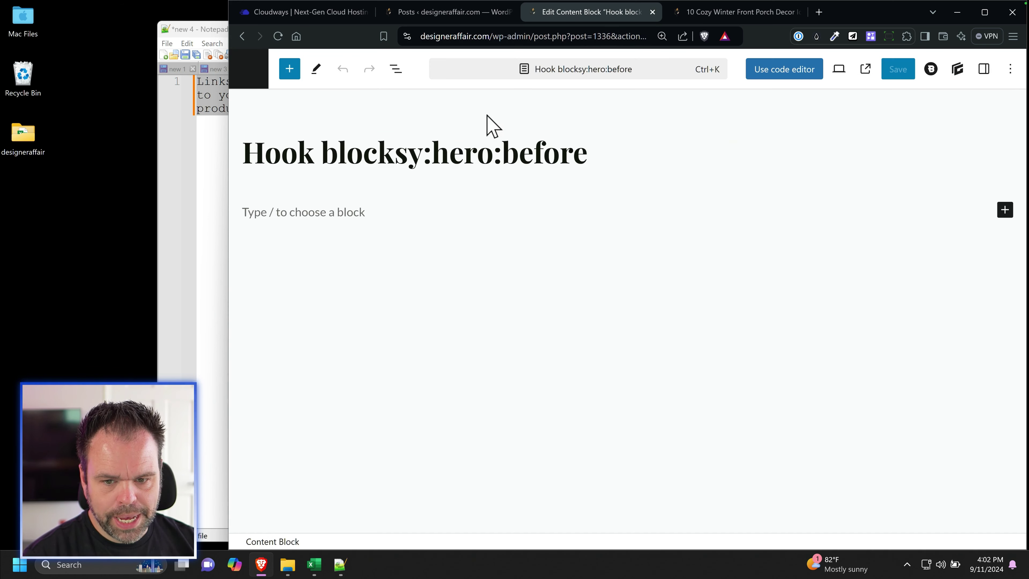
click(326, 211)
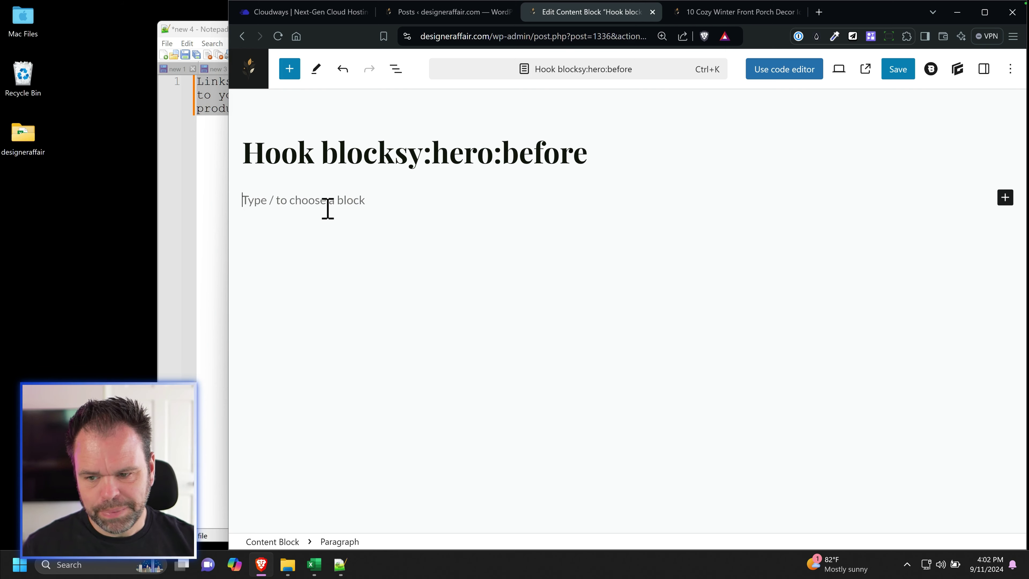
key(alt+Tab)
drag(478, 109, 202, 76)
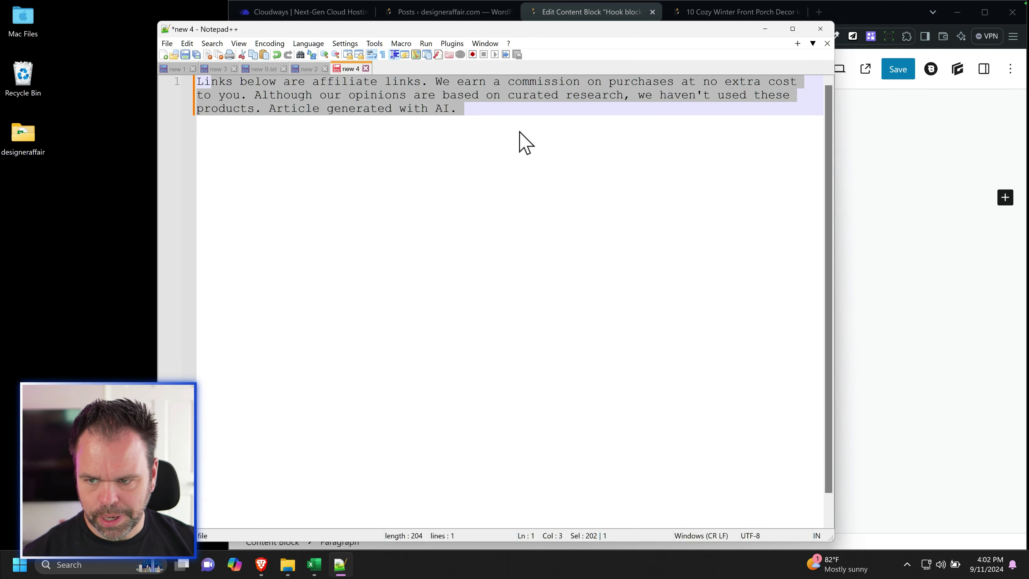
click(536, 140)
drag(484, 114, 155, 41)
key(ctrl+c)
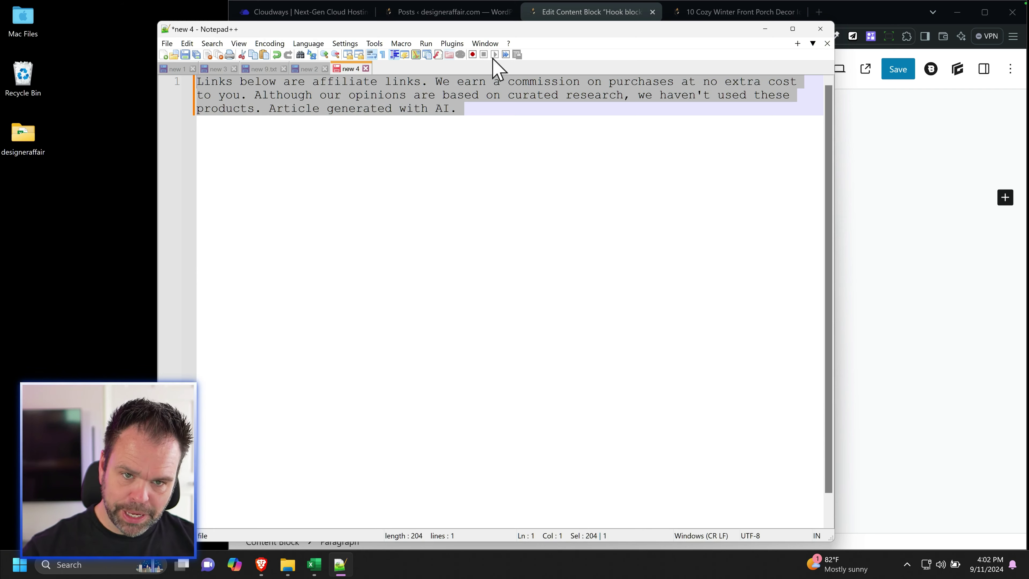
click(912, 172)
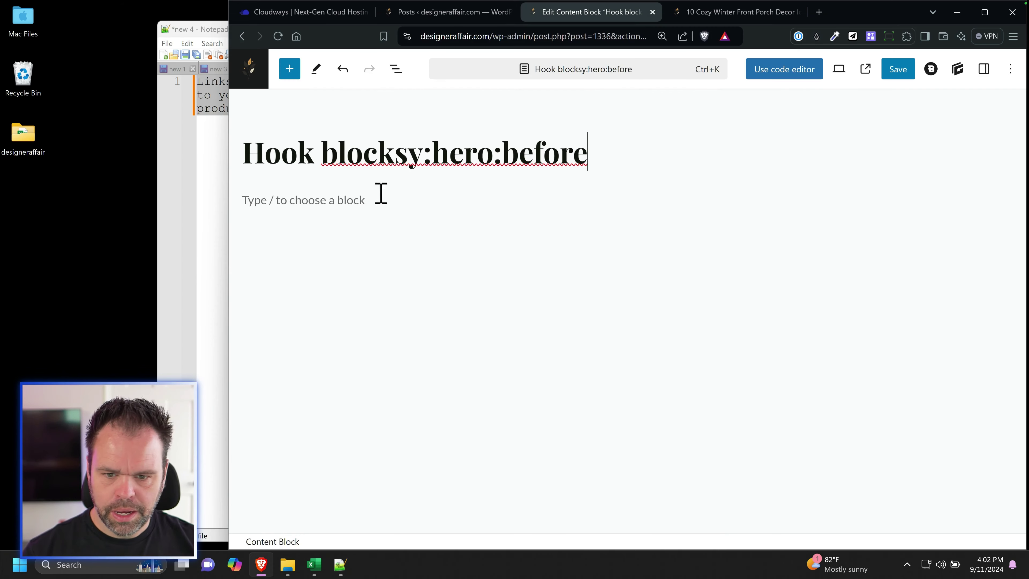
key(ctrl+v)
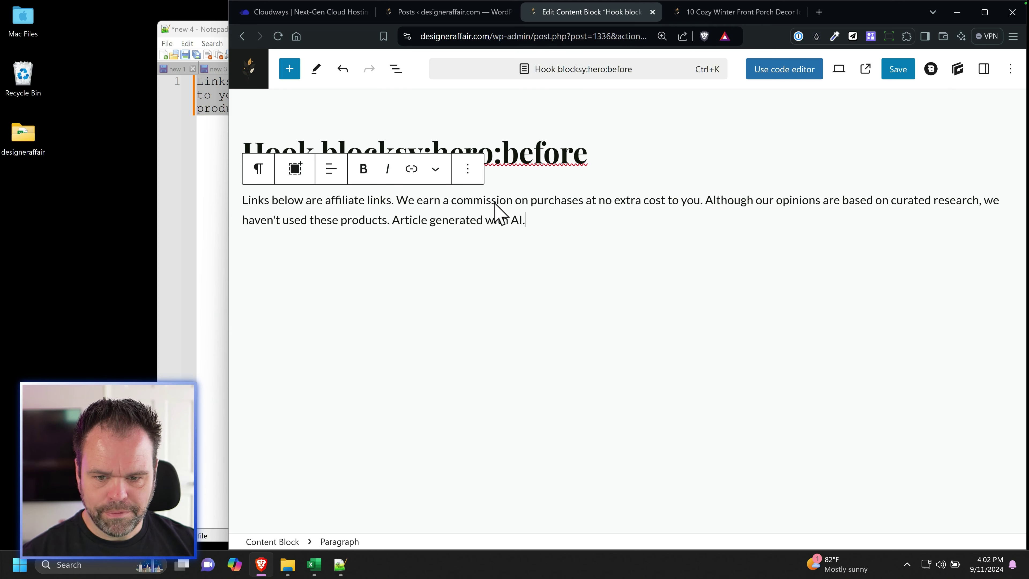
Step: Open the content block's Blocksy page settings and check which category the front porch article belongs to
click(930, 69)
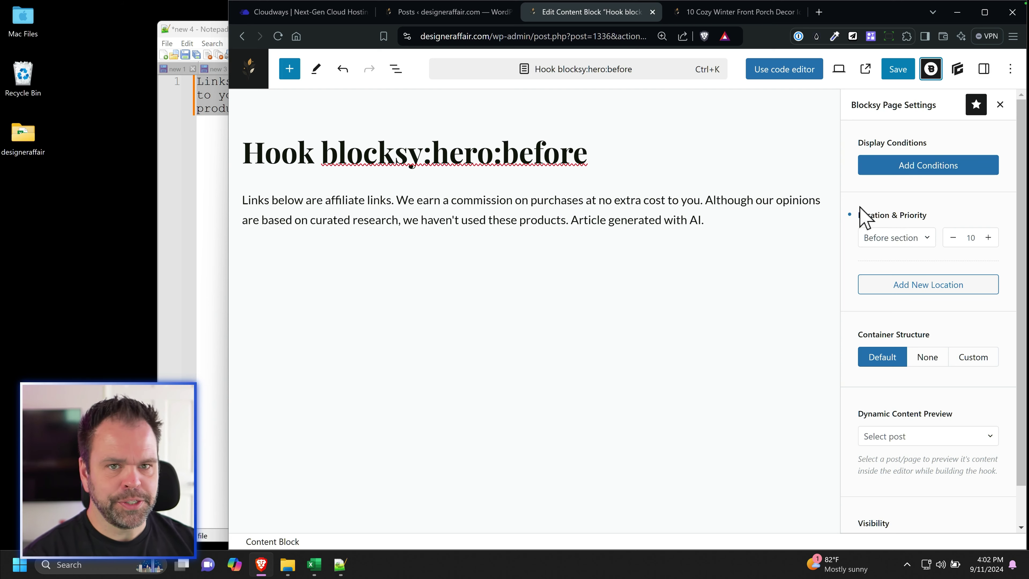
click(707, 12)
scroll(607, 263, down, 10)
scroll(612, 279, up, 10)
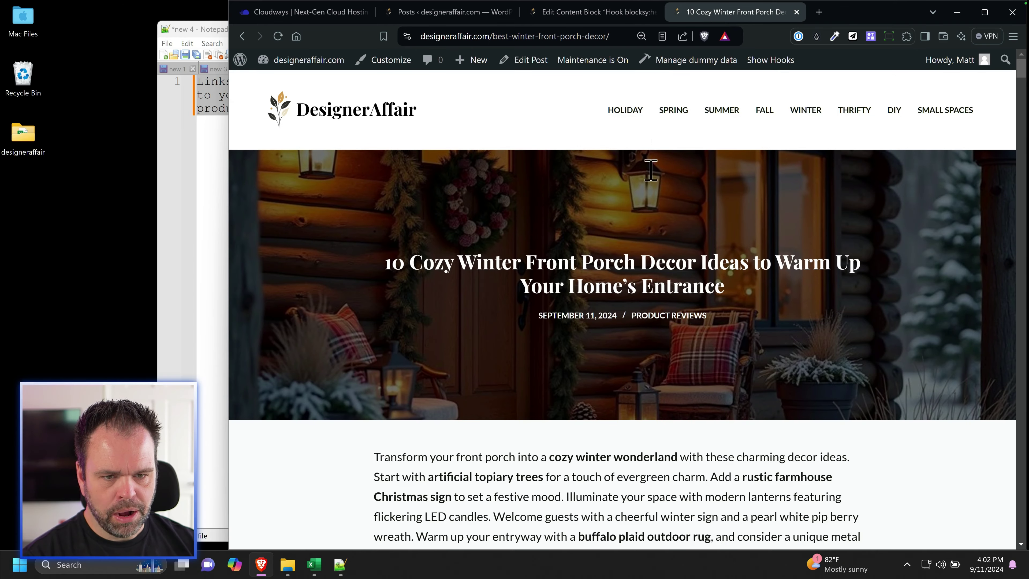
click(606, 13)
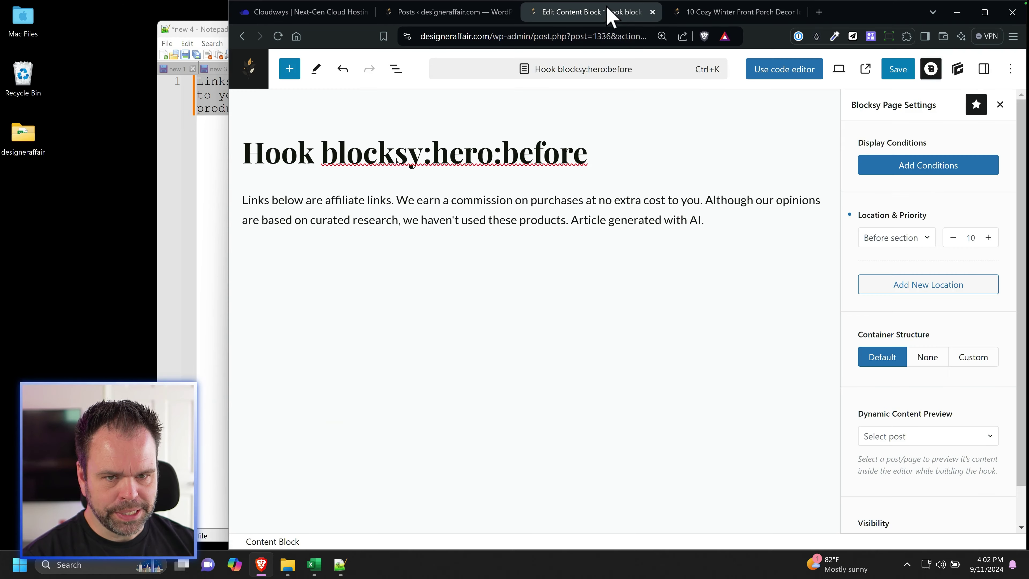
Step: Set the block's display condition to include Post with Taxonomy ID for Product Reviews, and save the conditions and the block
click(933, 167)
click(502, 284)
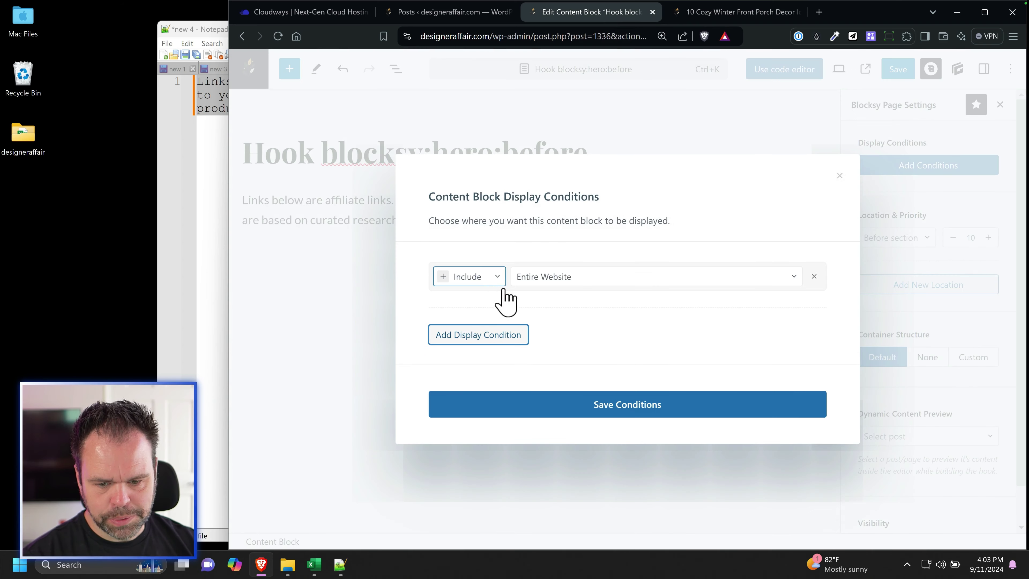
click(557, 284)
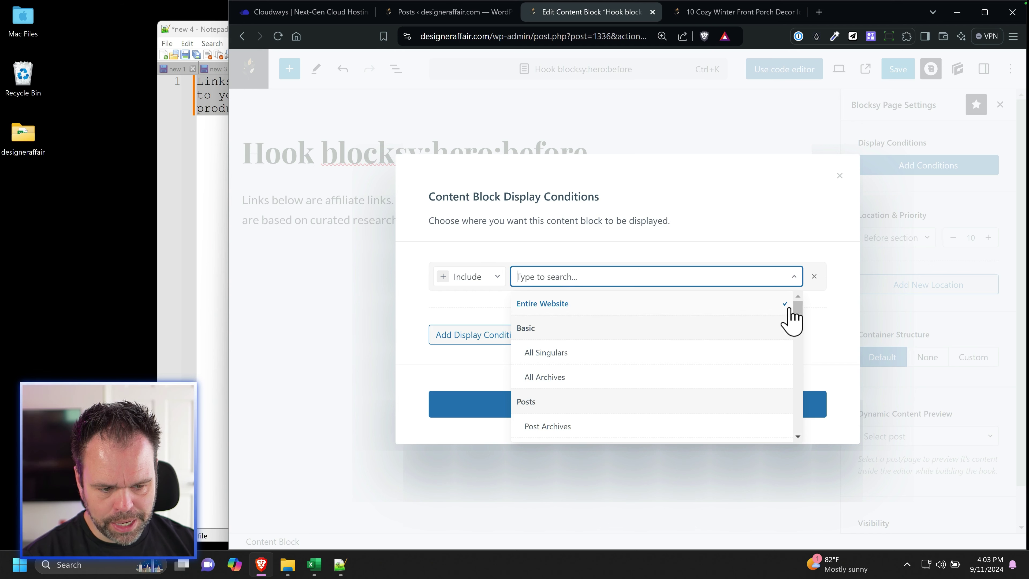
drag(802, 310, 800, 379)
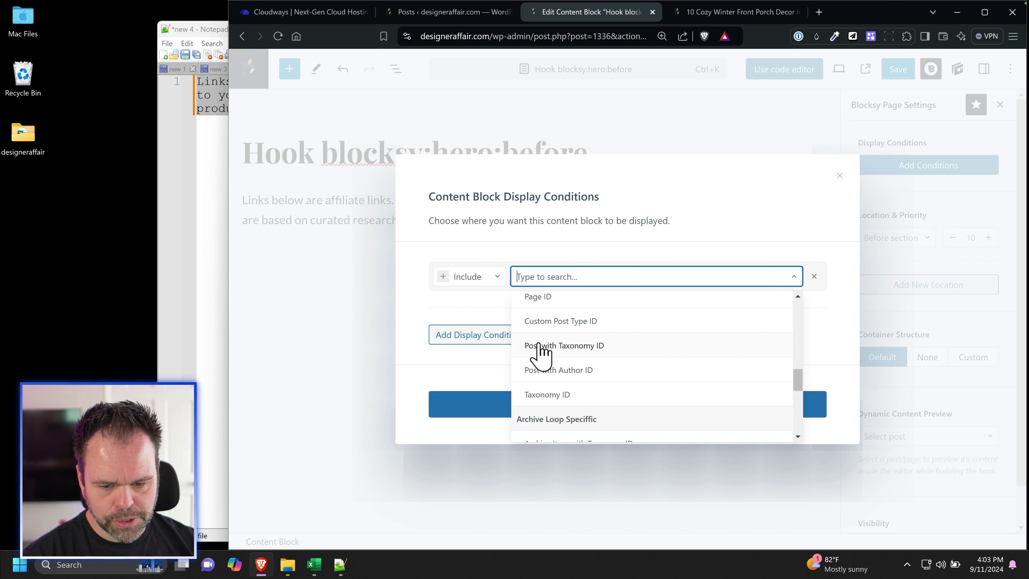
click(567, 345)
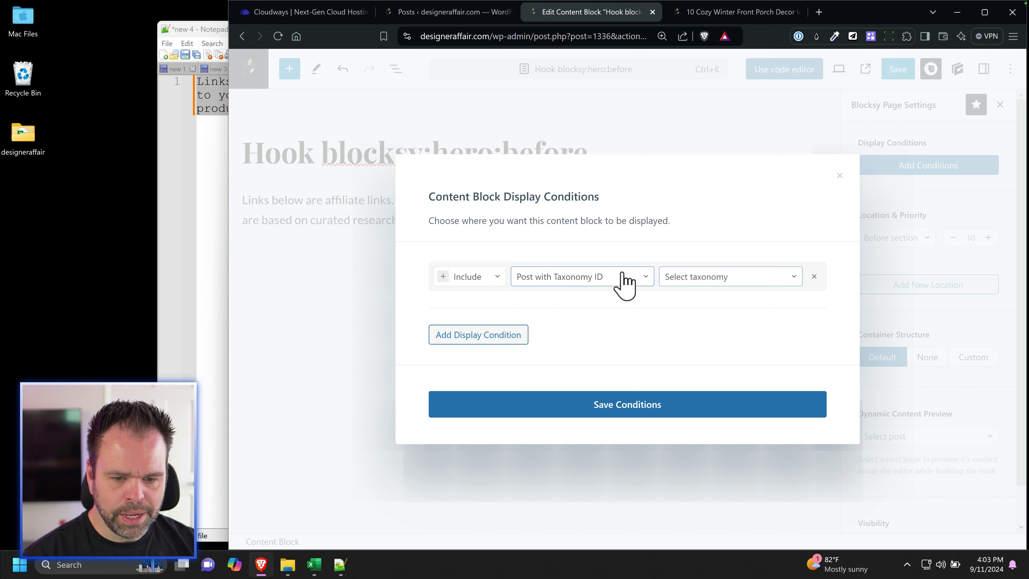
click(719, 278)
drag(803, 317, 812, 347)
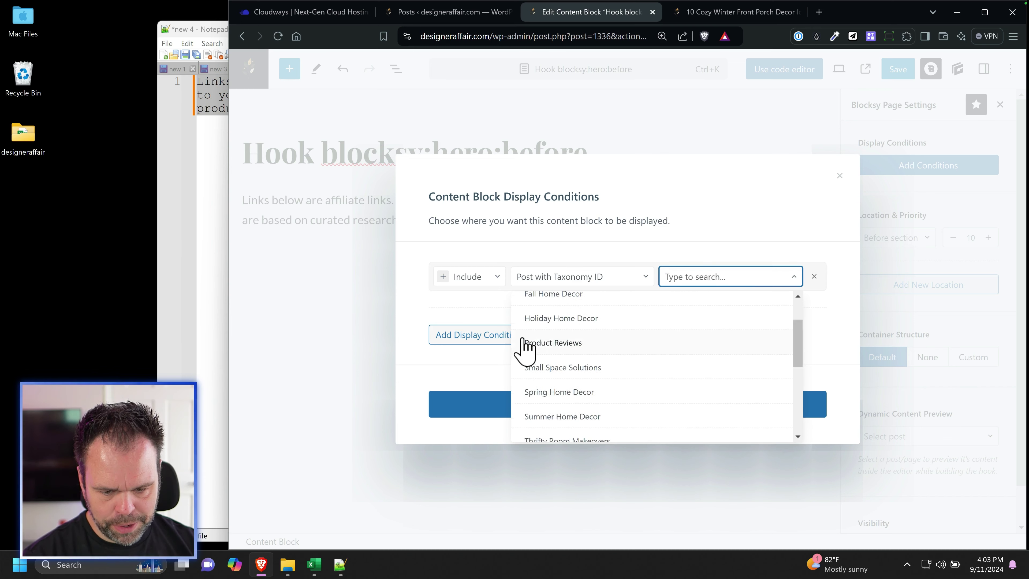
click(525, 342)
click(639, 407)
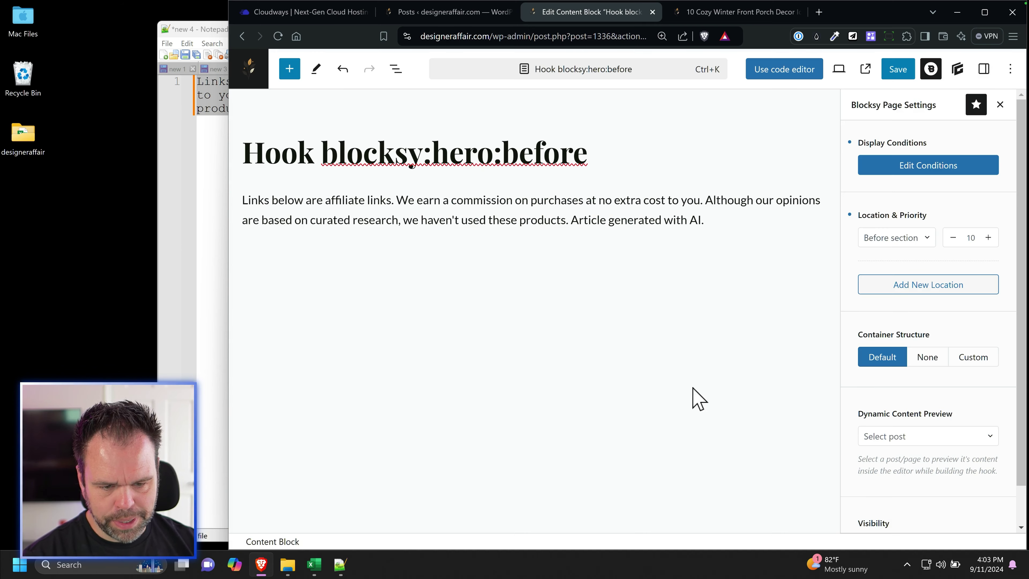
click(897, 71)
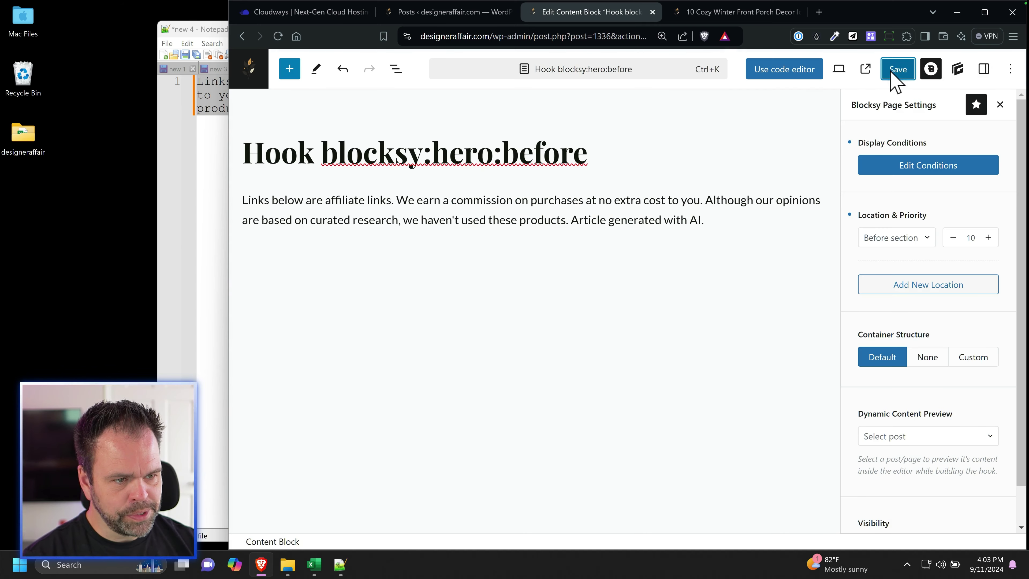
Step: Reload the front porch article and check how the disclosure text sits above the hero image
click(727, 14)
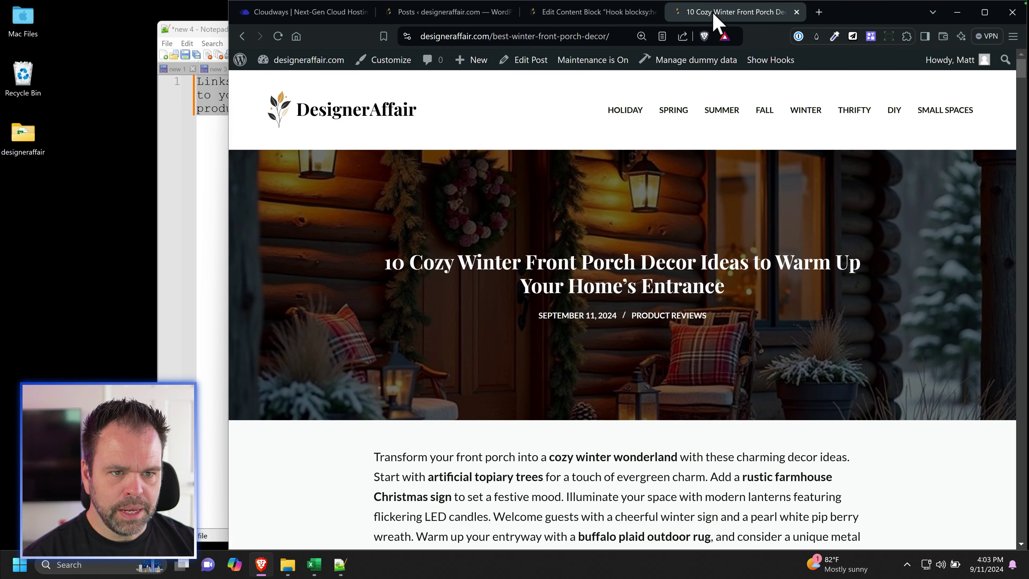
click(278, 37)
drag(513, 180, 234, 160)
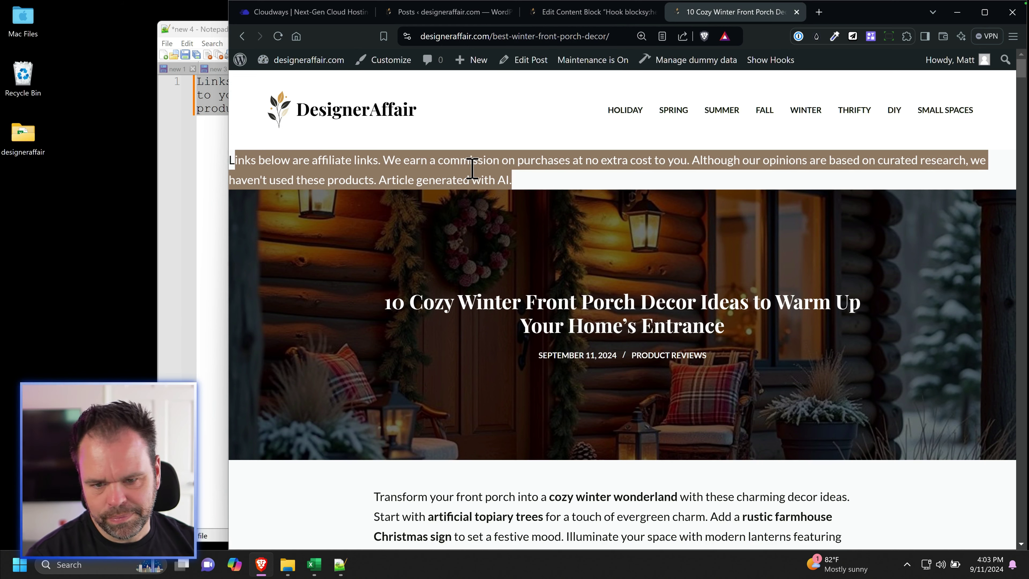
click(640, 174)
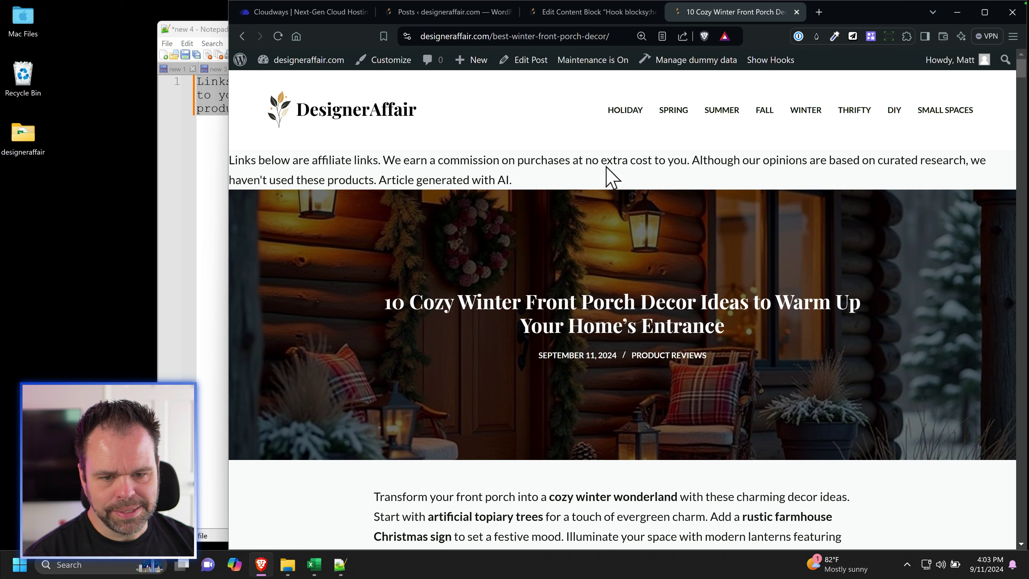
Step: Transform the disclosure paragraph in the content block into a Headline block and center its text
click(581, 12)
click(498, 201)
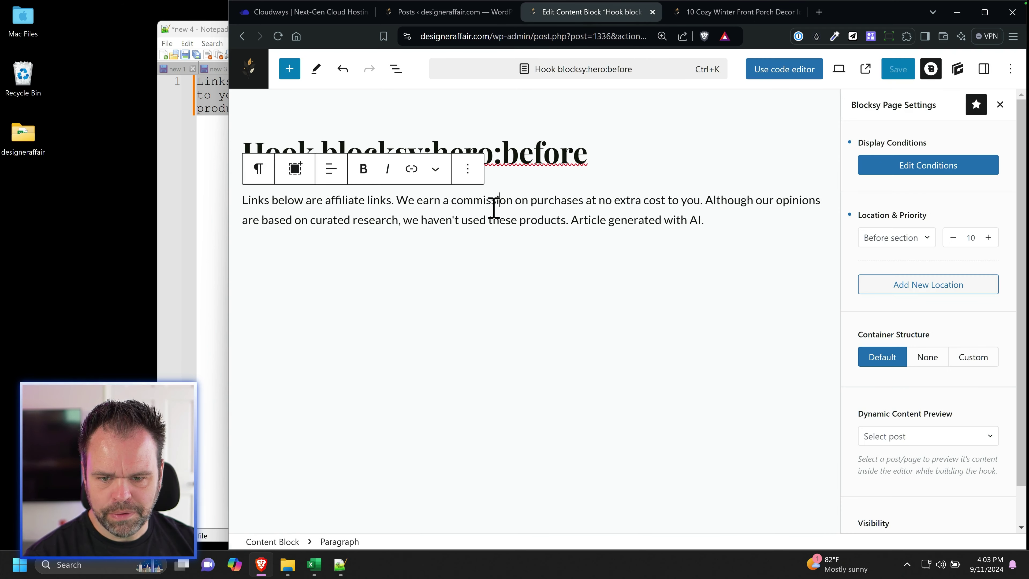
click(258, 168)
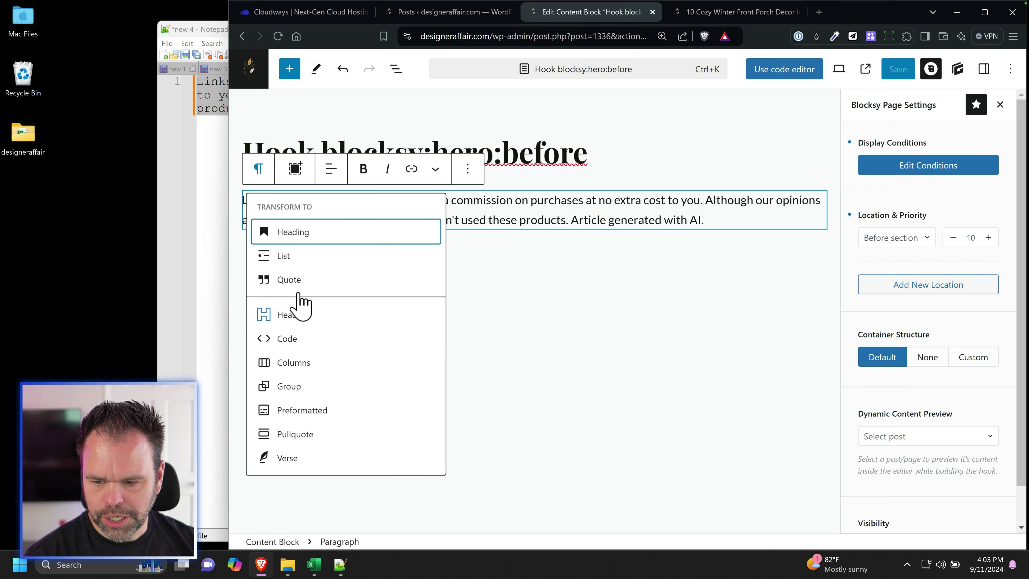
click(291, 320)
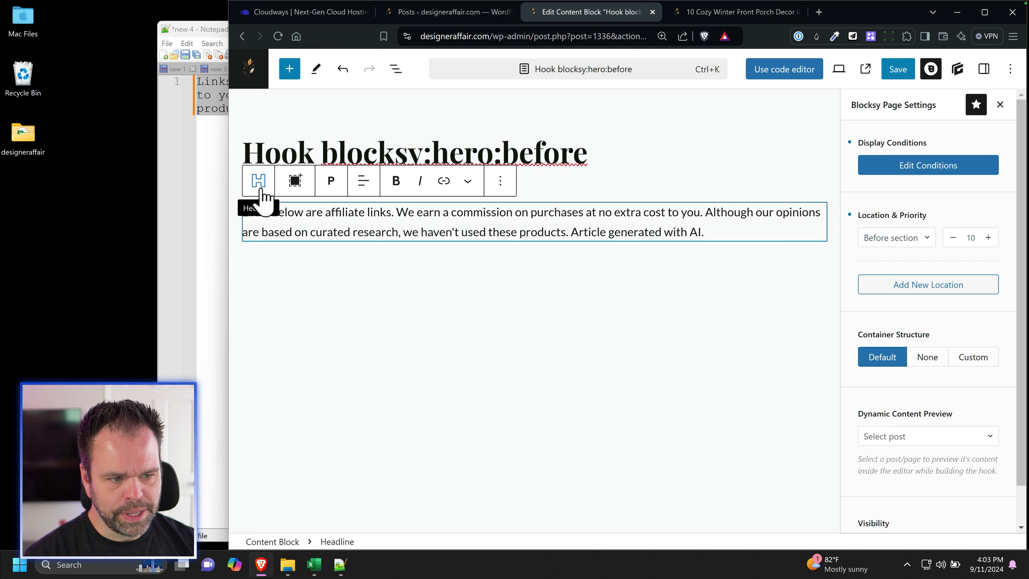
click(983, 73)
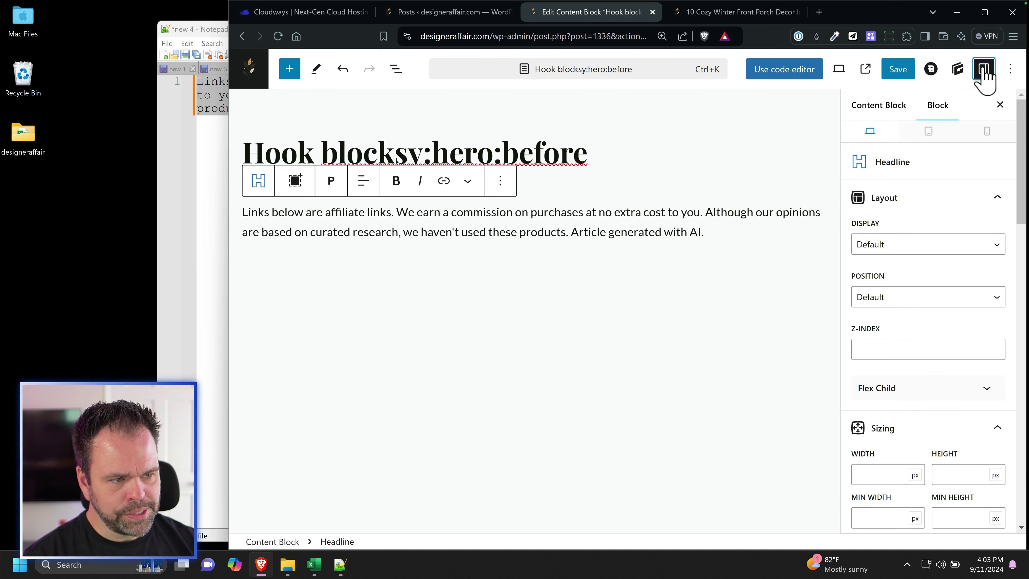
scroll(918, 359, down, 3)
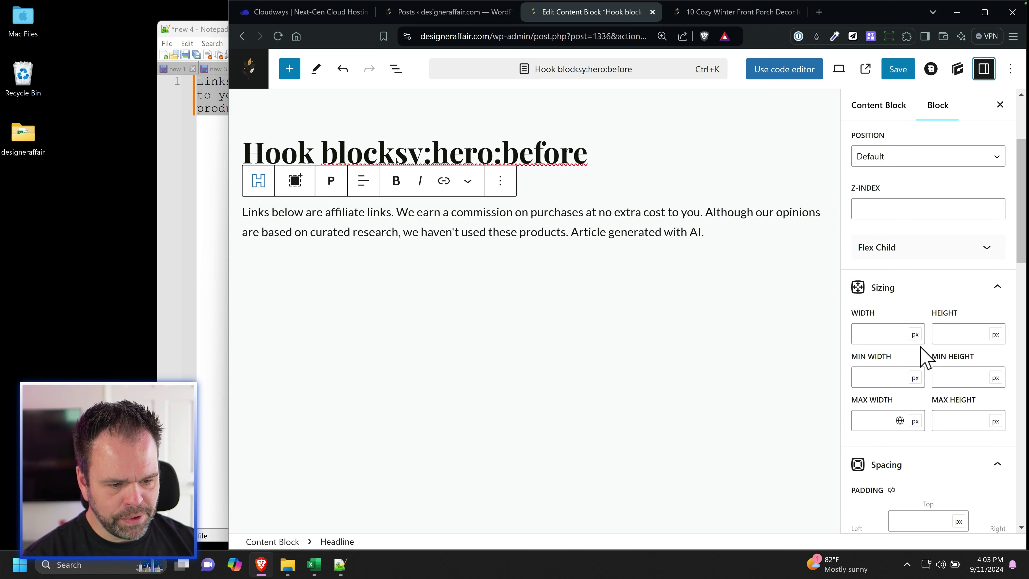
click(363, 180)
click(400, 248)
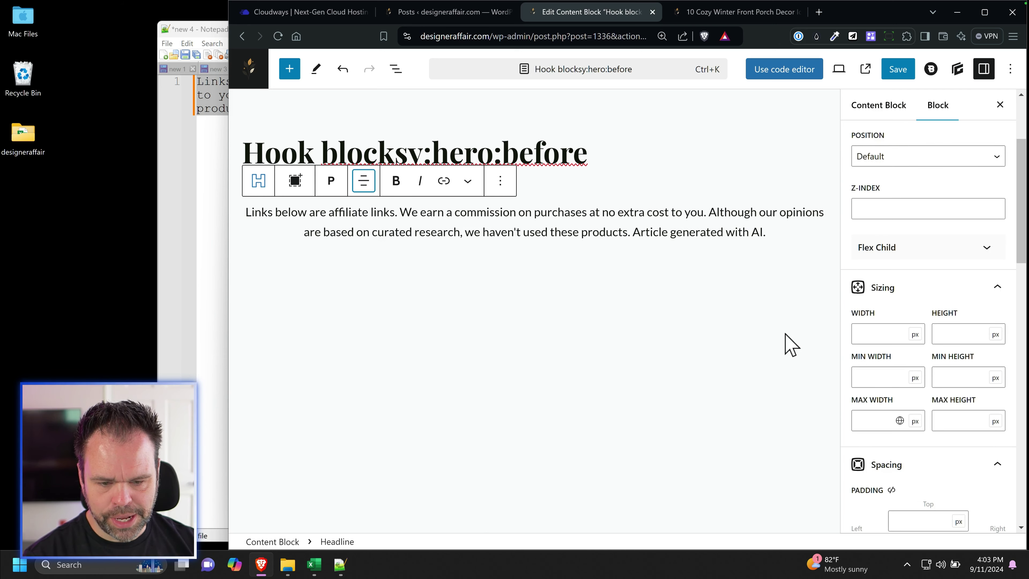
Step: Set the headline's width and max width to 740 px, save the content block, and view the article
click(883, 334)
text(740)
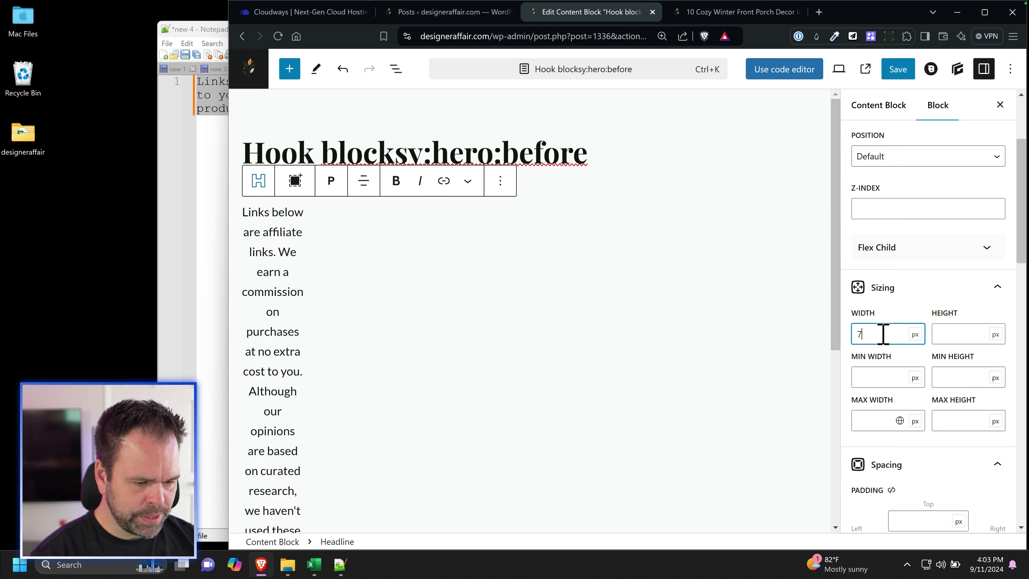
click(883, 420)
text(740)
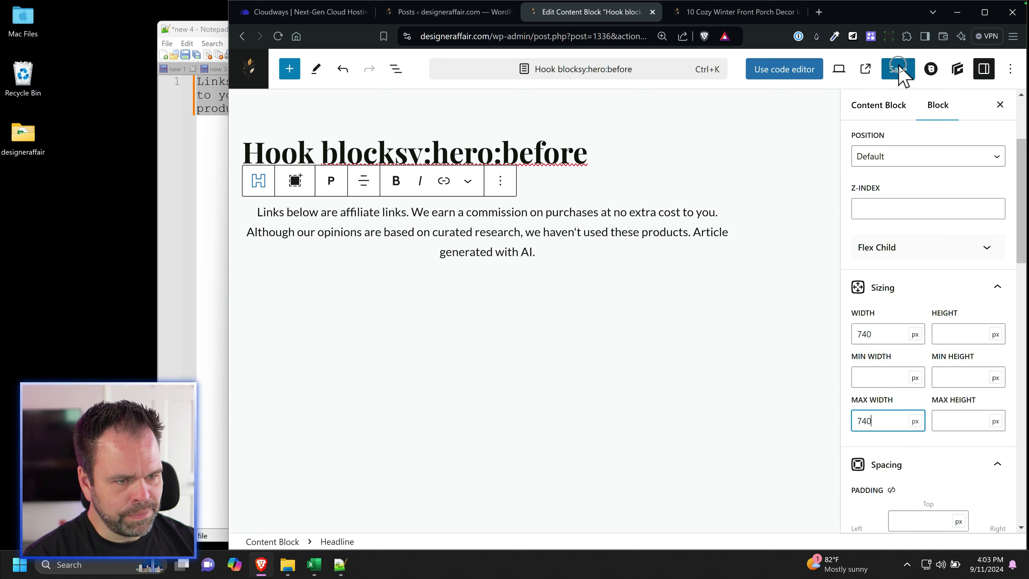
click(899, 72)
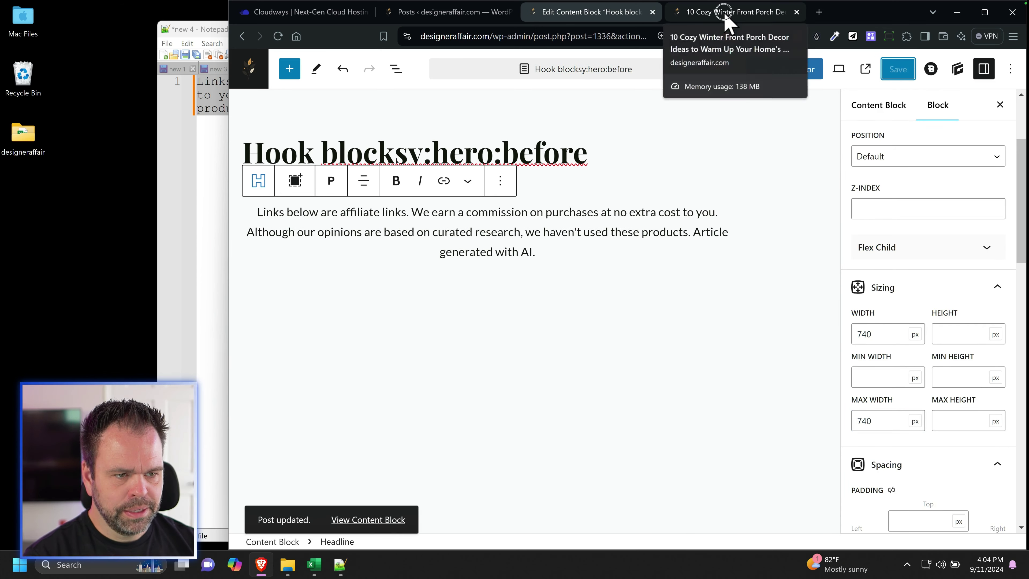
click(725, 15)
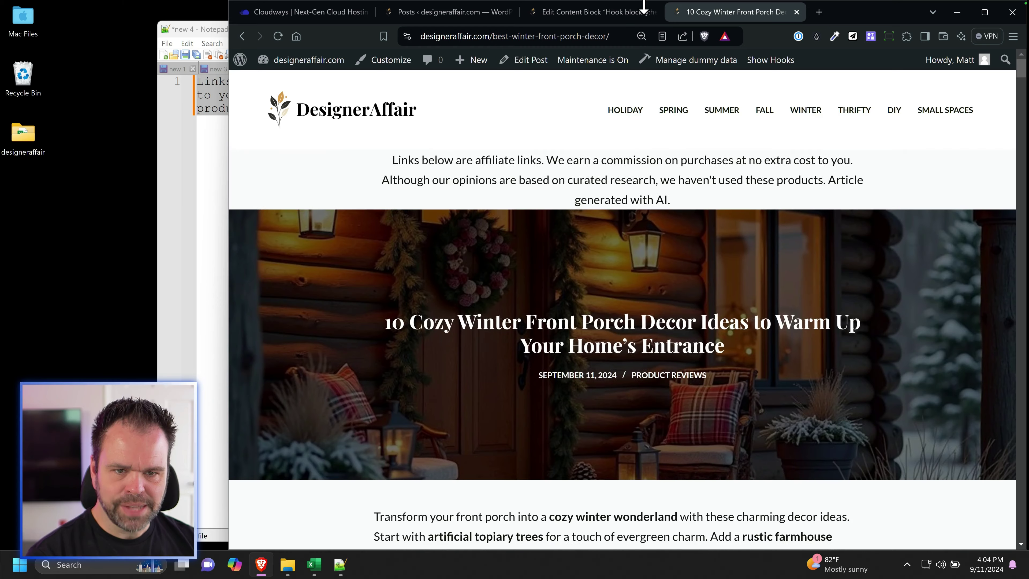
Step: Set the disclosure headline's font size to 12 px and line height to 20 px, save, and reload the article
click(588, 13)
scroll(967, 389, down, 10)
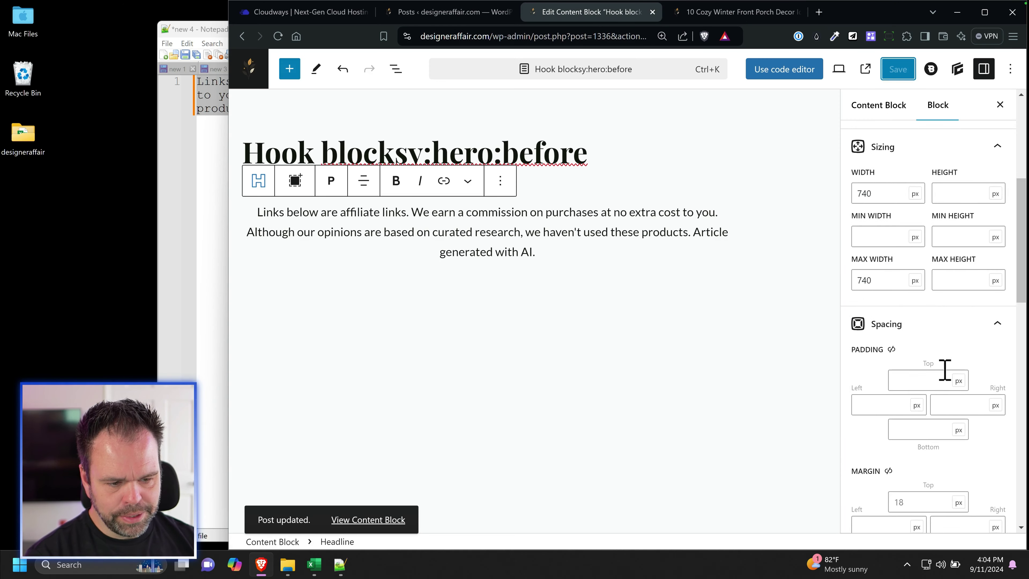
scroll(927, 377, down, 3)
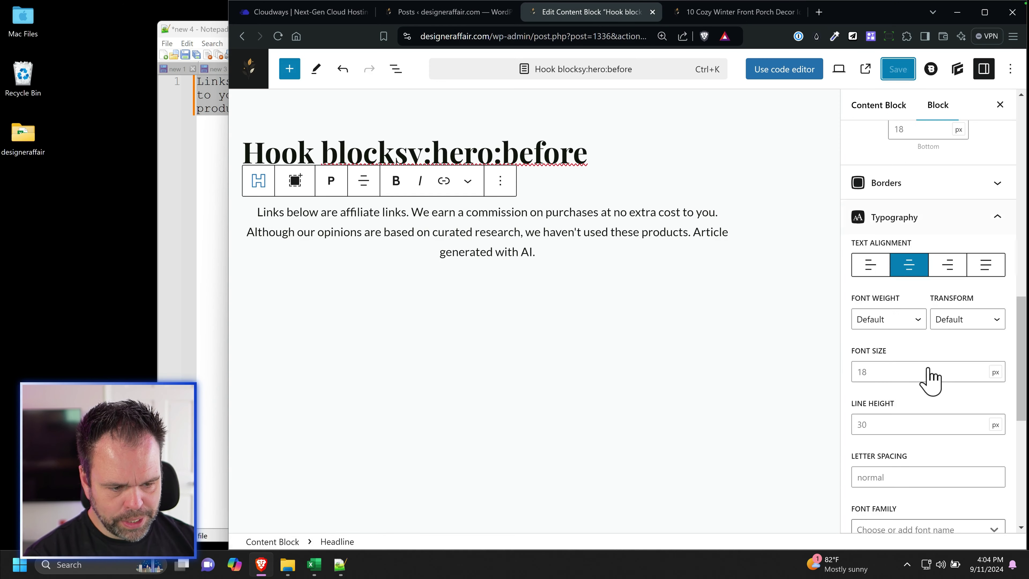
scroll(915, 366, down, 3)
click(889, 231)
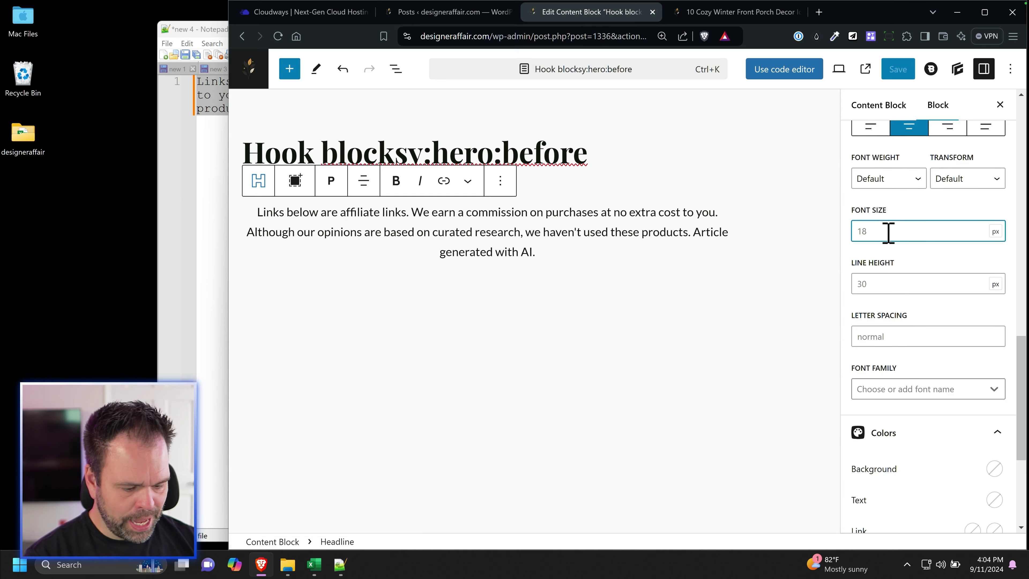
text(12)
click(879, 283)
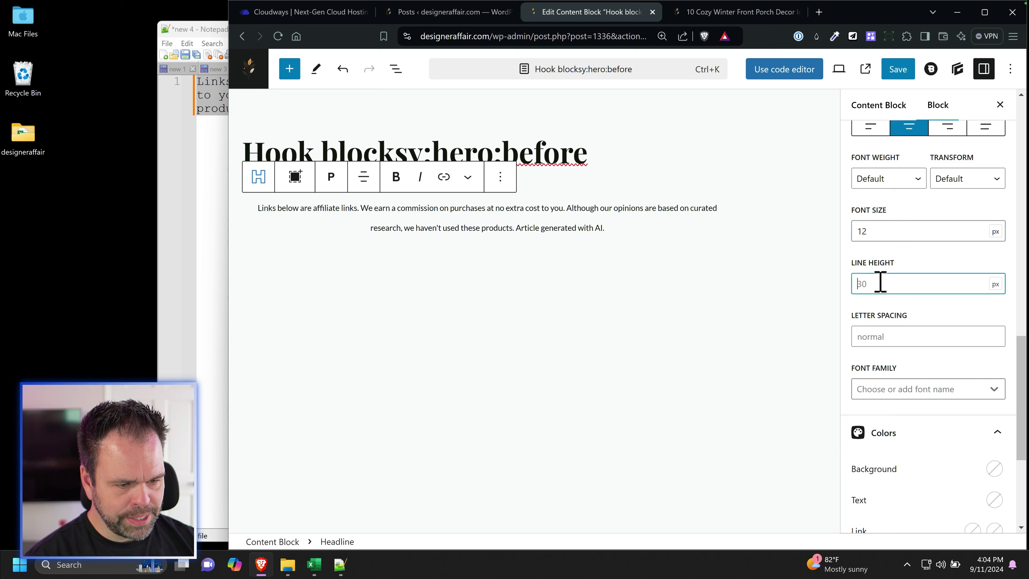
text(20)
click(898, 69)
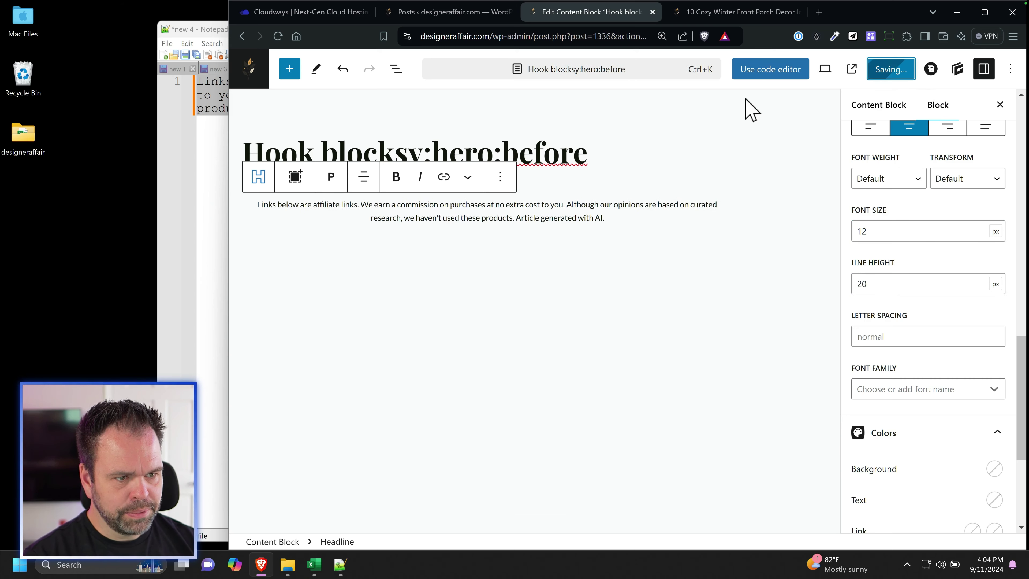
click(728, 12)
click(278, 36)
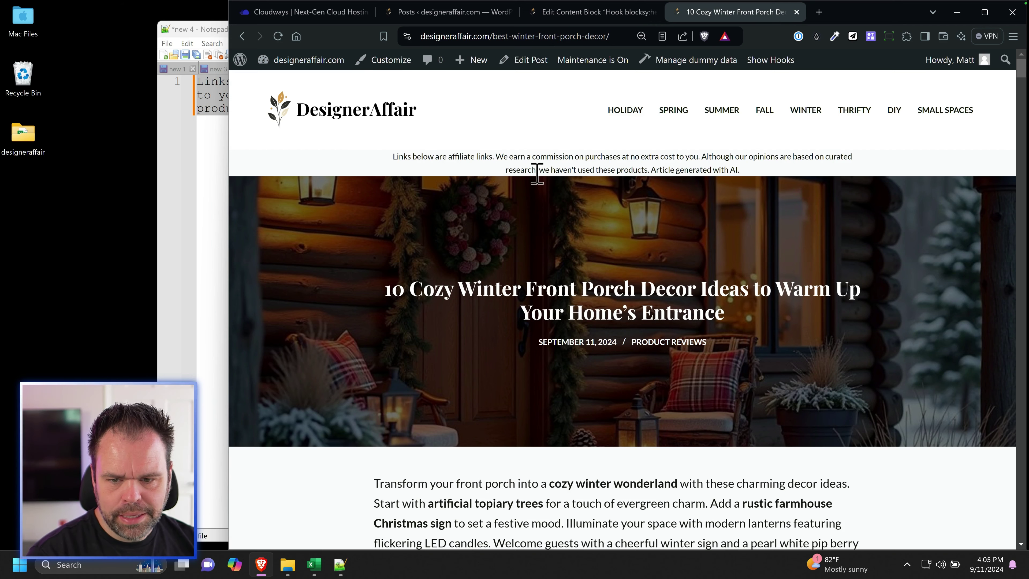
Step: Try giving the disclosure headline top and bottom margins of 15 px and save the content block
click(590, 16)
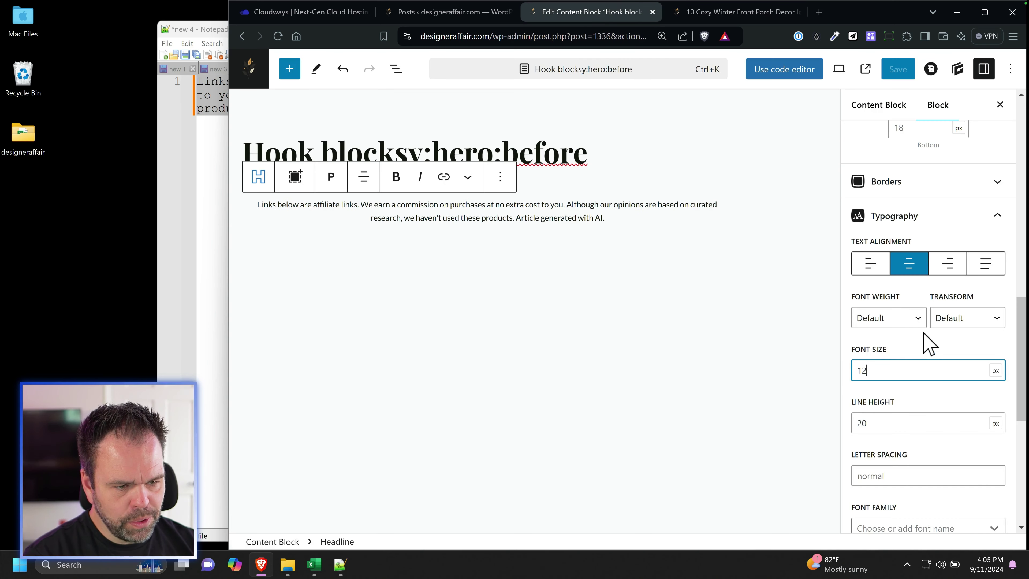
scroll(928, 343, up, 5)
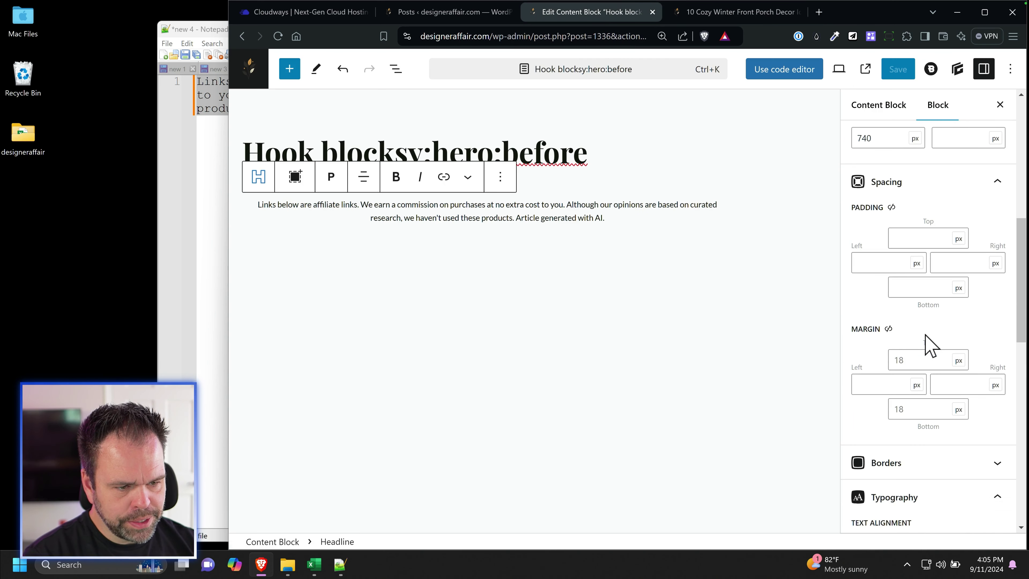
click(923, 361)
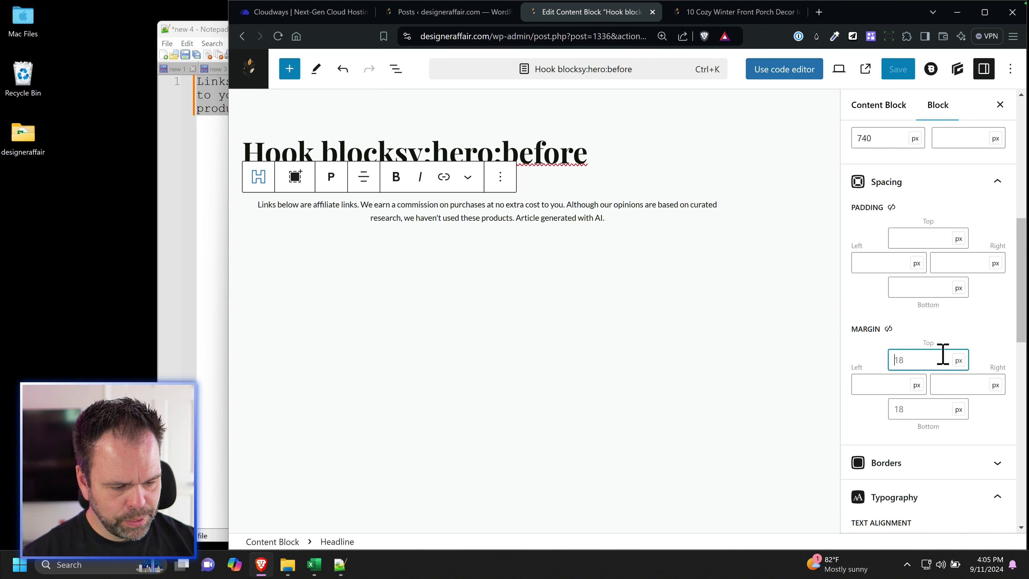
text(15)
key(Tab)
key(Tab)
key(Tab)
key(Tab)
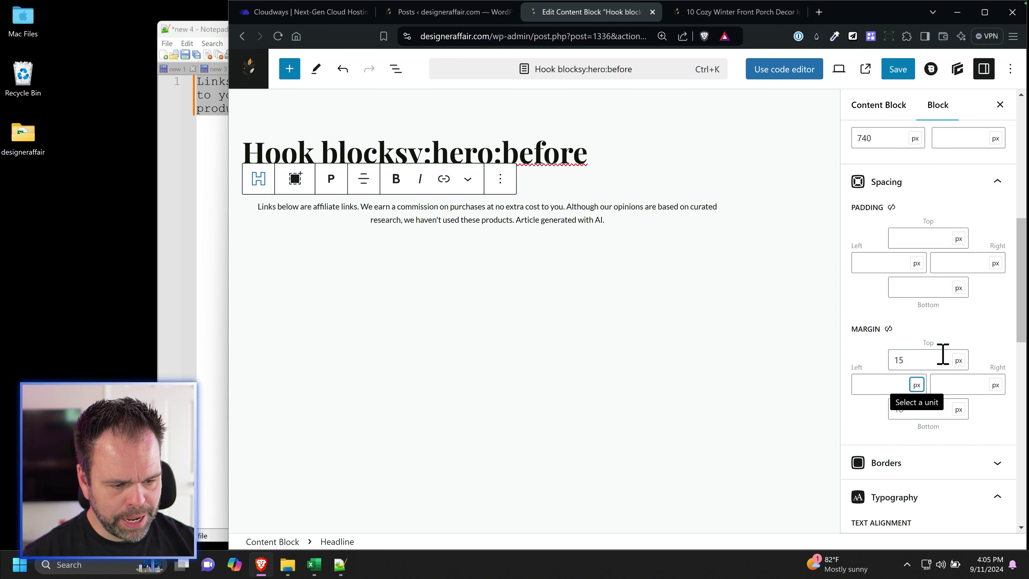
key(Tab)
key(Tab)
text(1)
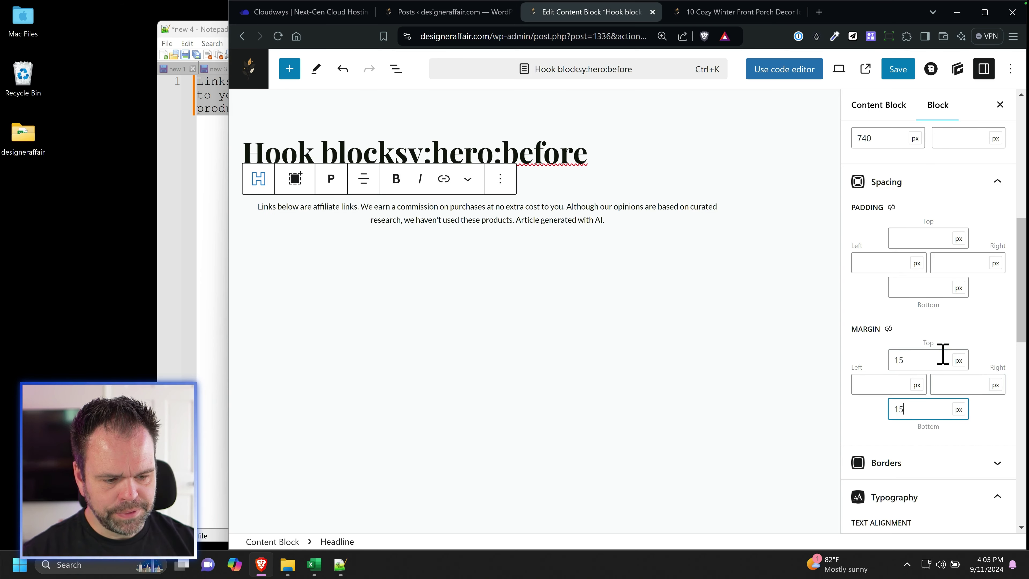
text(5)
click(897, 69)
Step: Reload the front porch article and check the vertical spacing around the disclosure text
click(733, 13)
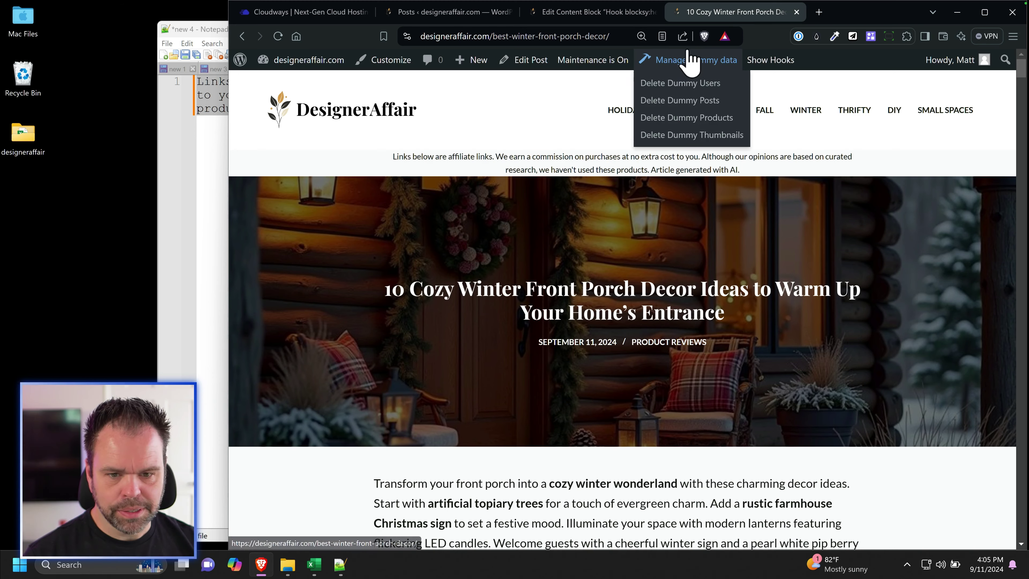
click(616, 12)
click(758, 12)
click(275, 35)
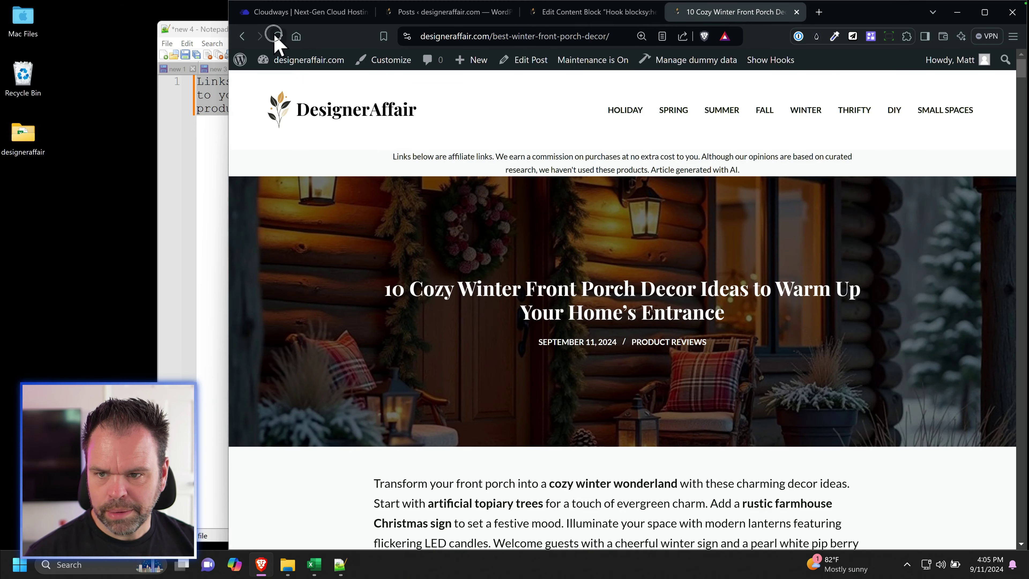
Step: Clear the headline's margins, set its top and bottom padding to 15 px instead, save, and reload the article
click(594, 18)
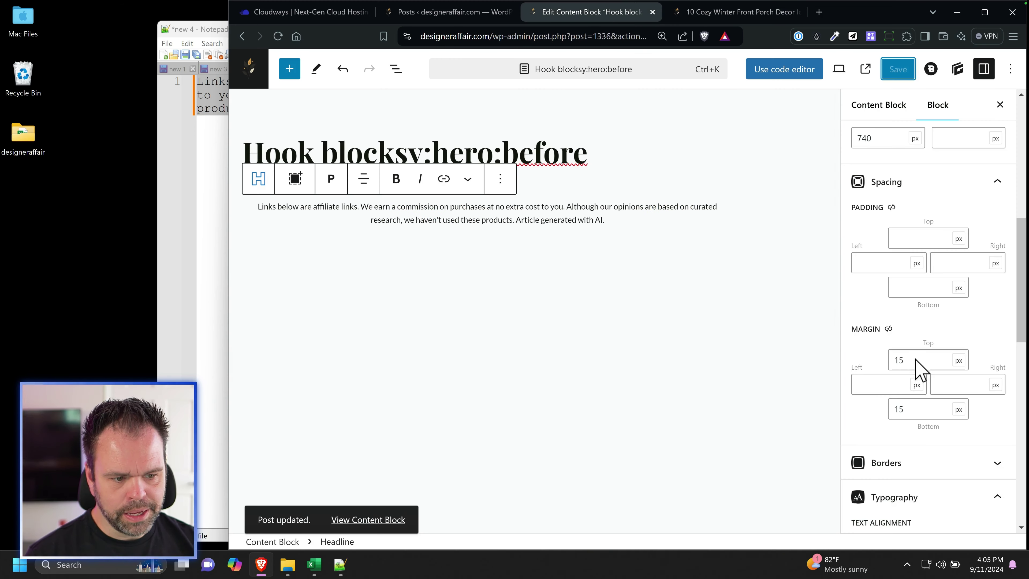
double_click(910, 360)
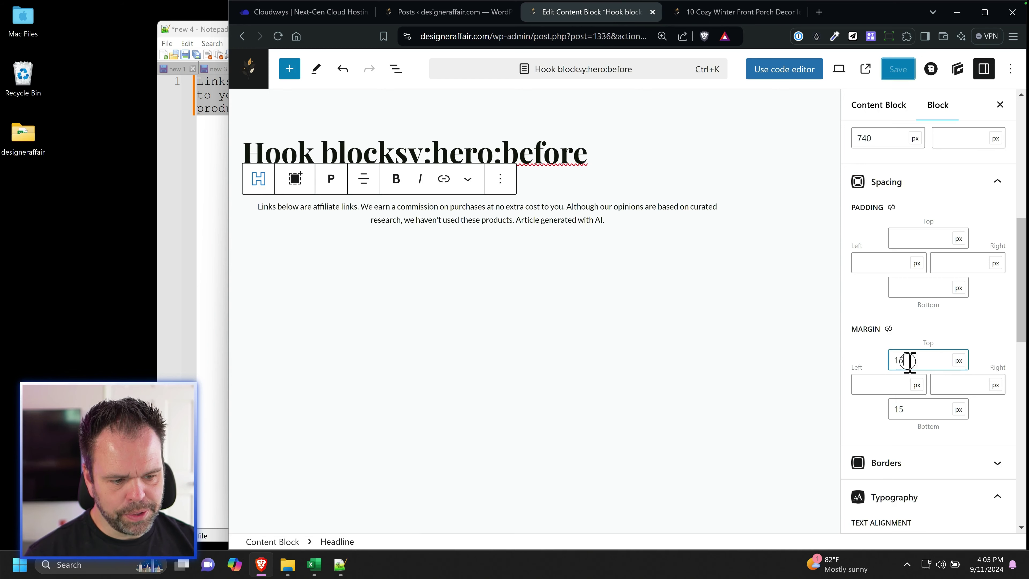
click(908, 407)
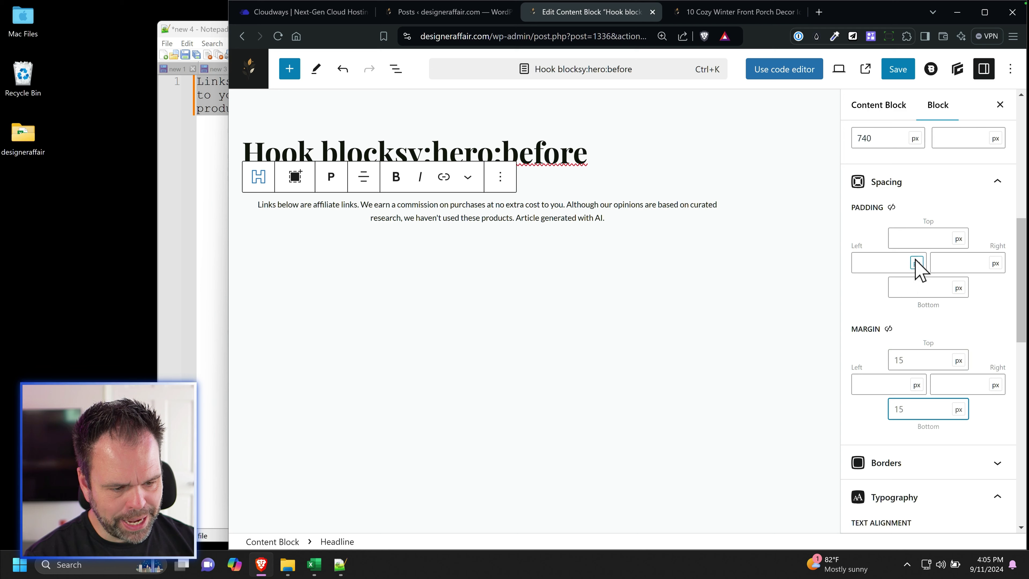
click(919, 238)
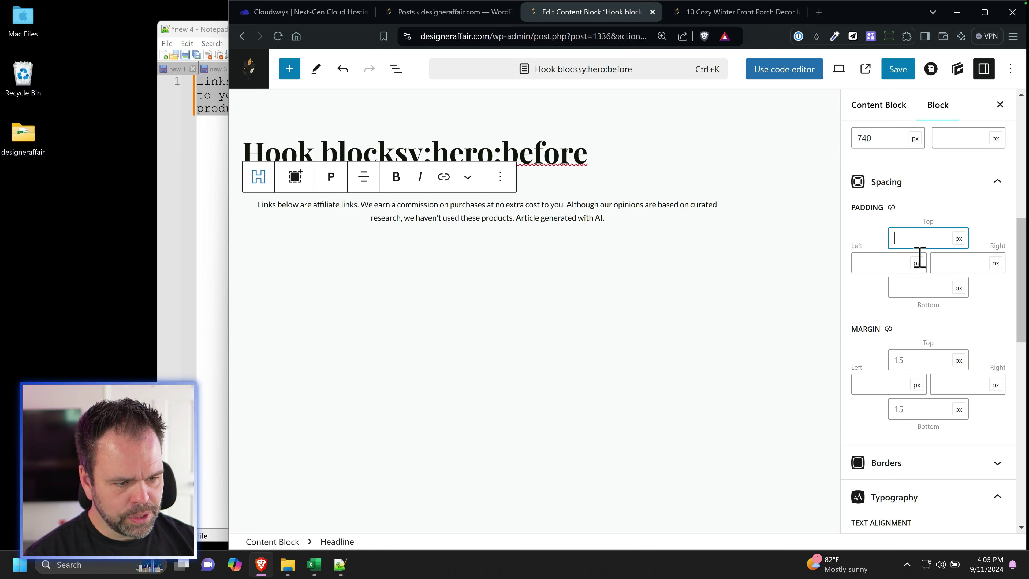
text(15)
click(941, 288)
text(15)
click(897, 69)
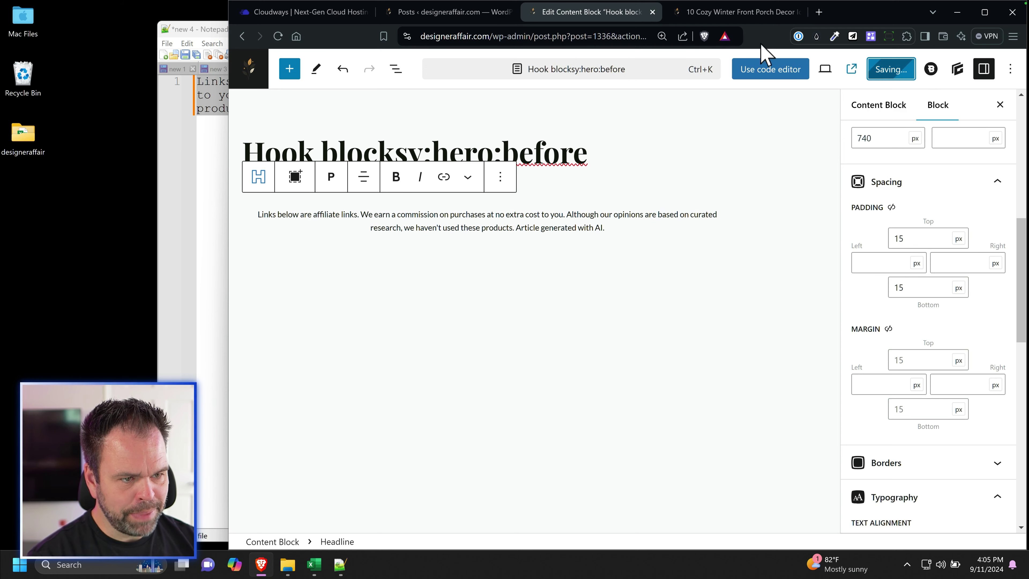
click(703, 13)
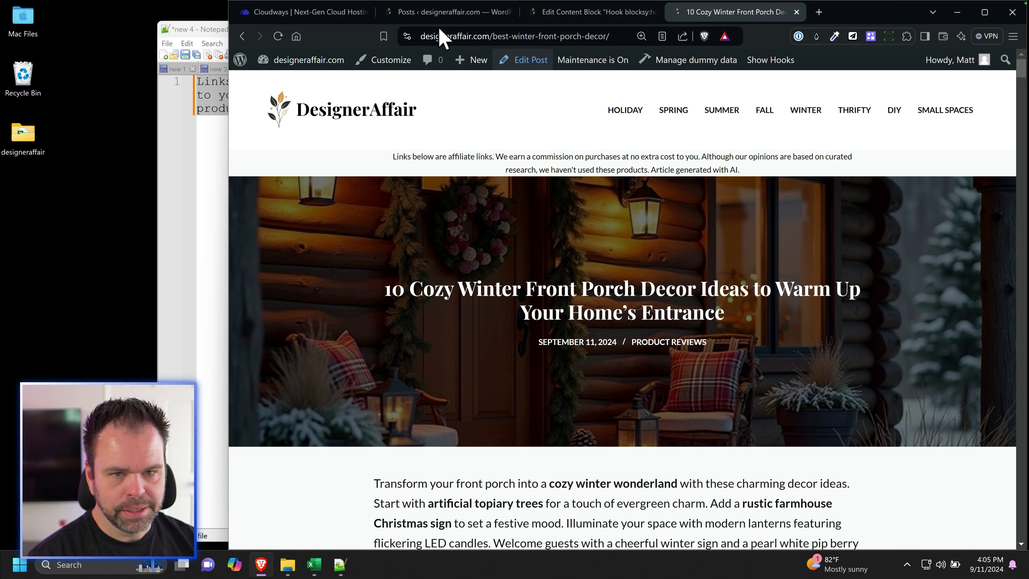
click(278, 37)
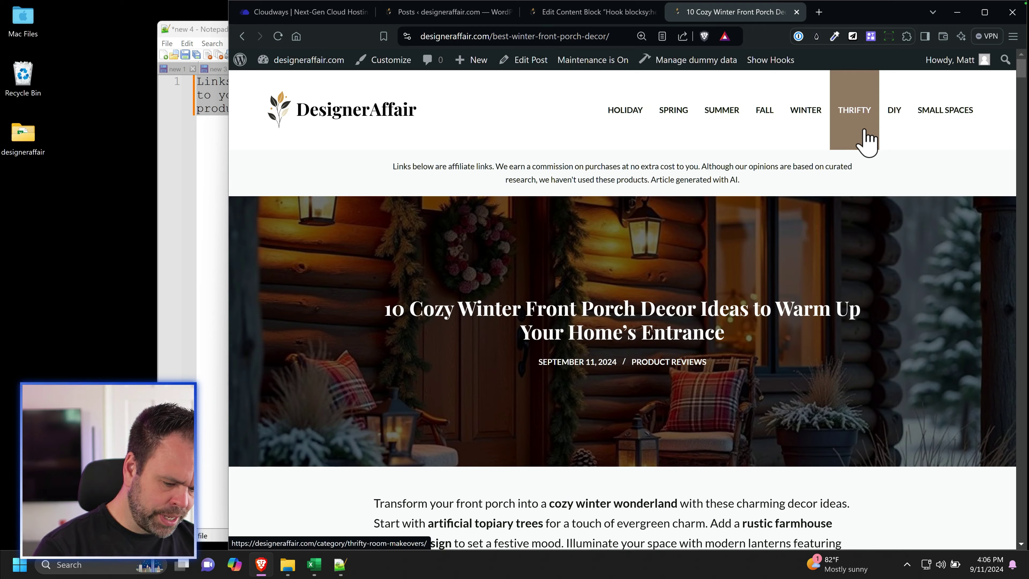
Step: Preview the front porch article in responsive and narrowed views with the developer tools to check how the disclosure adapts
key(ctrl+shift+i)
click(902, 57)
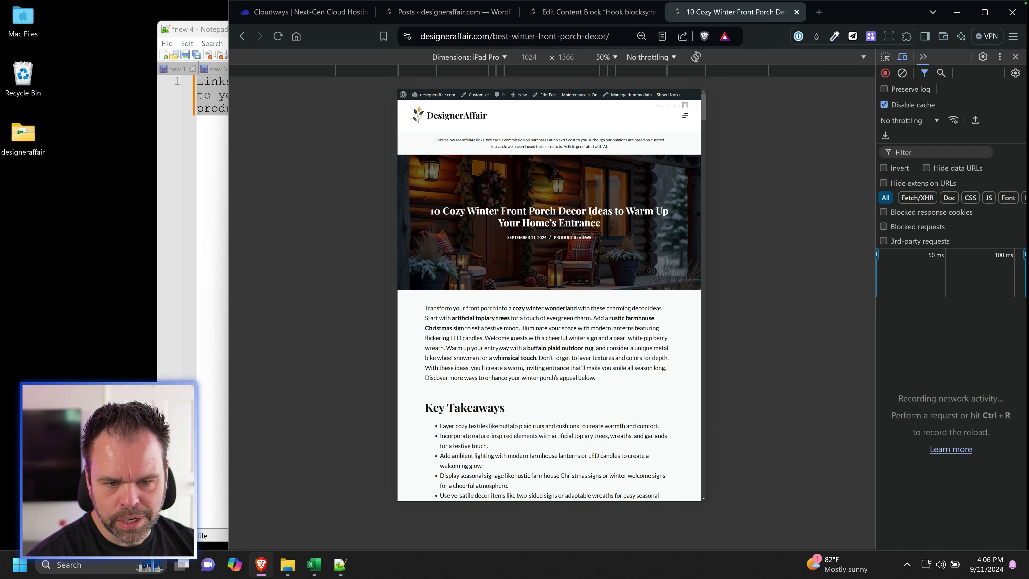
click(901, 57)
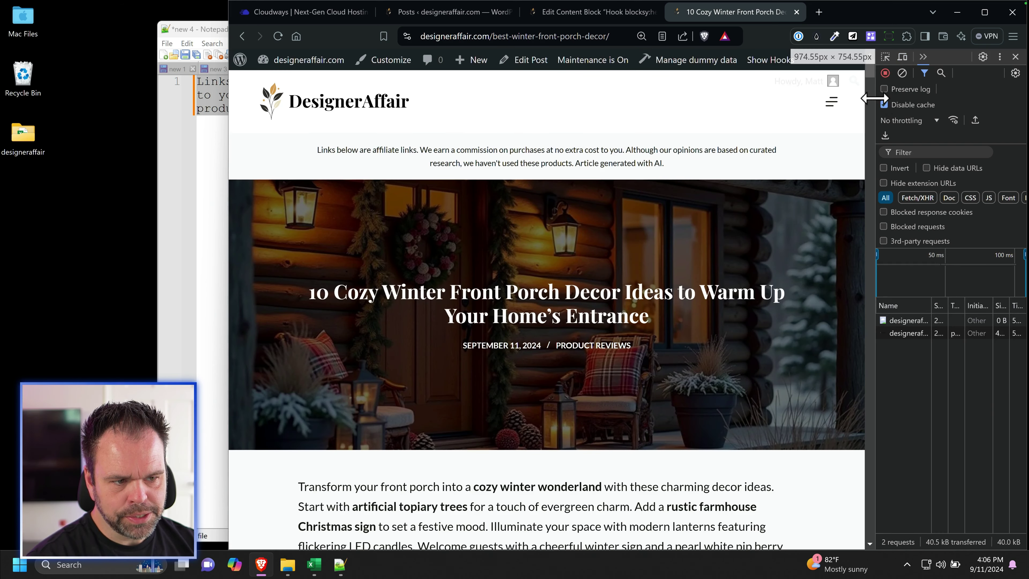
drag(874, 98, 958, 83)
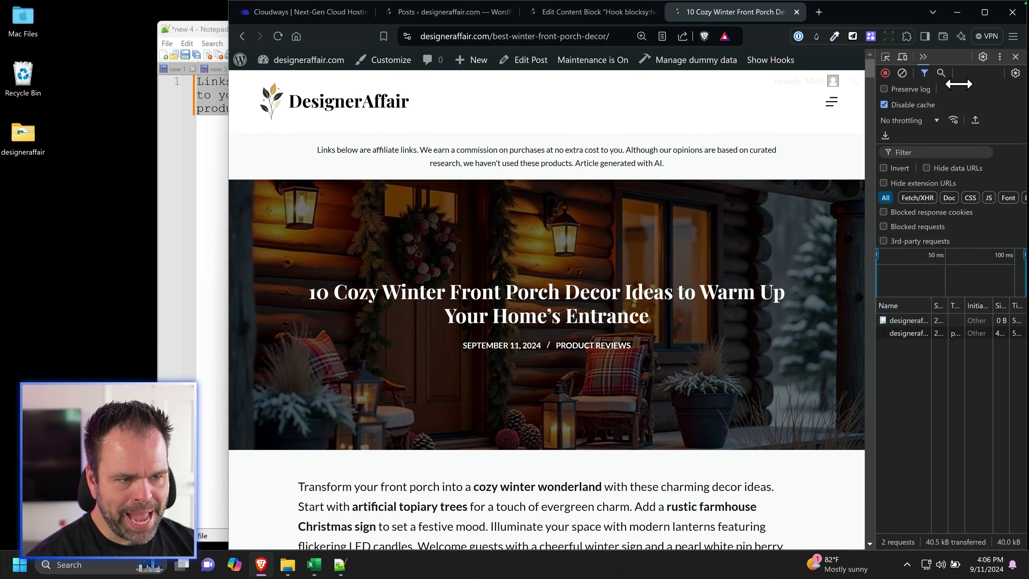
click(1015, 57)
Step: Clear the disclosure headline's fixed width, save the content block, and return to the front porch article
click(580, 13)
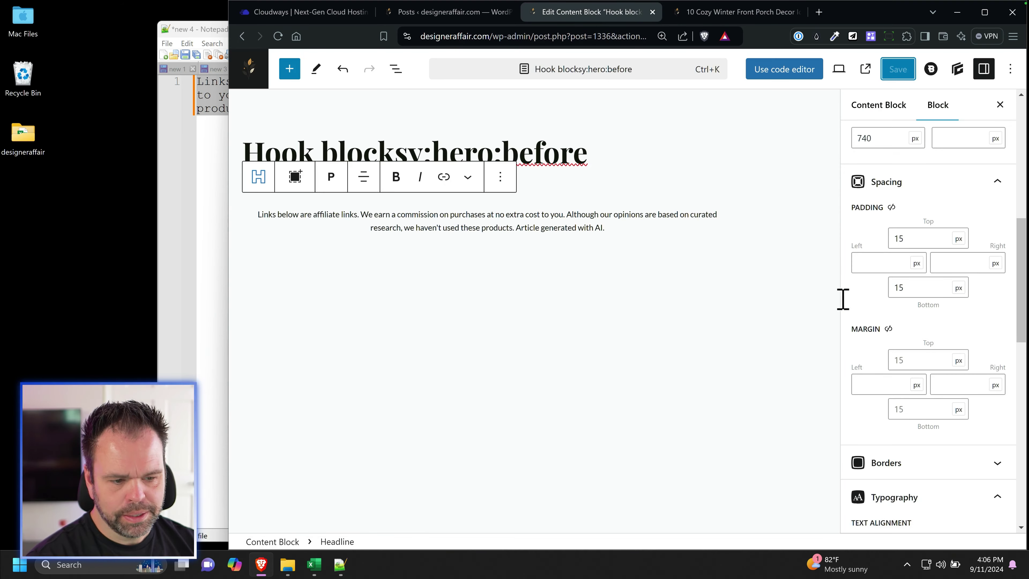
scroll(943, 314, up, 3)
drag(876, 195, 799, 188)
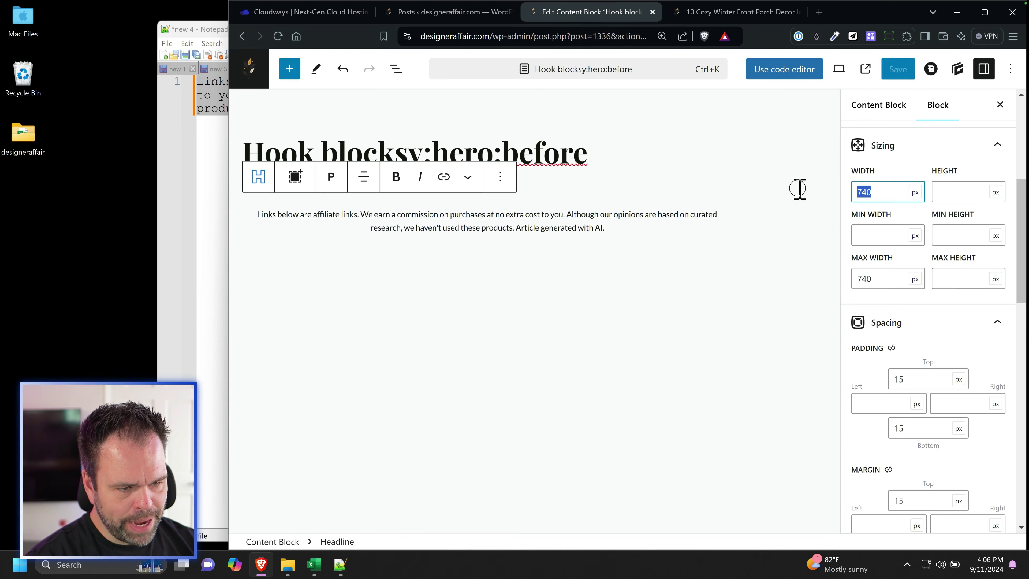
key(BackSpace)
click(897, 69)
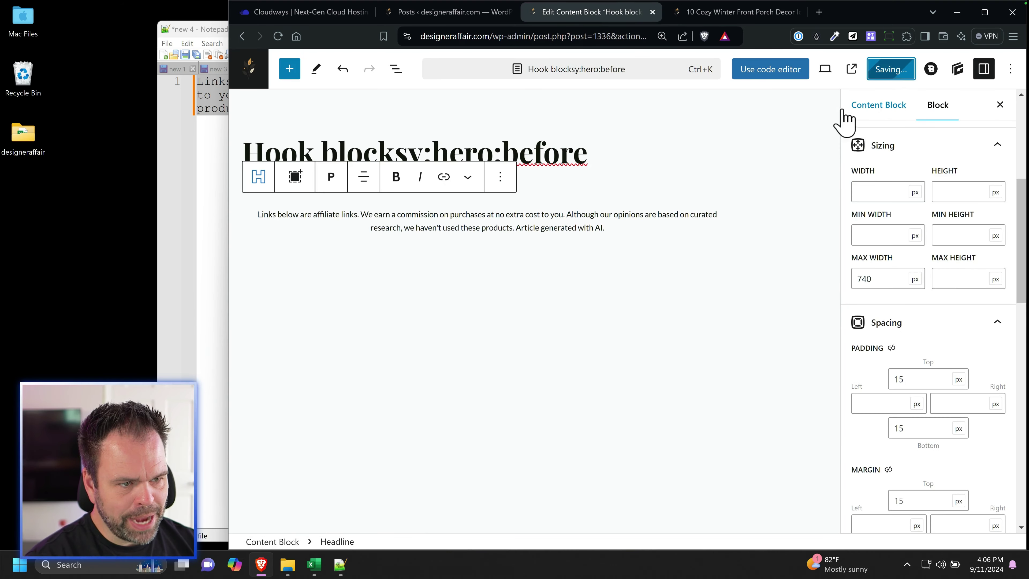
click(735, 12)
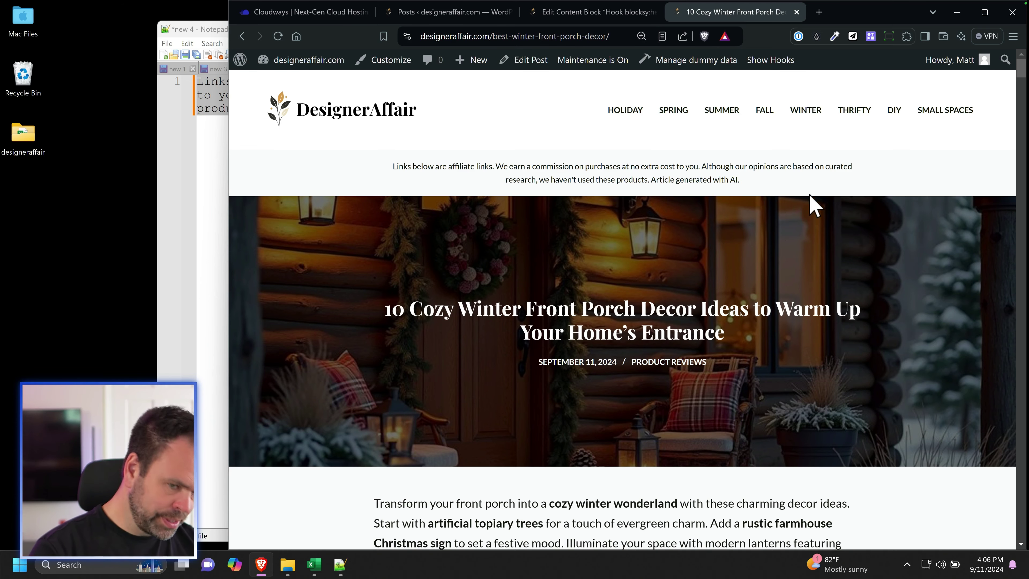
Step: Narrow the article to phone width with the developer tools to check the disclosure's wrapping and side spacing
key(F12)
drag(878, 118, 257, 159)
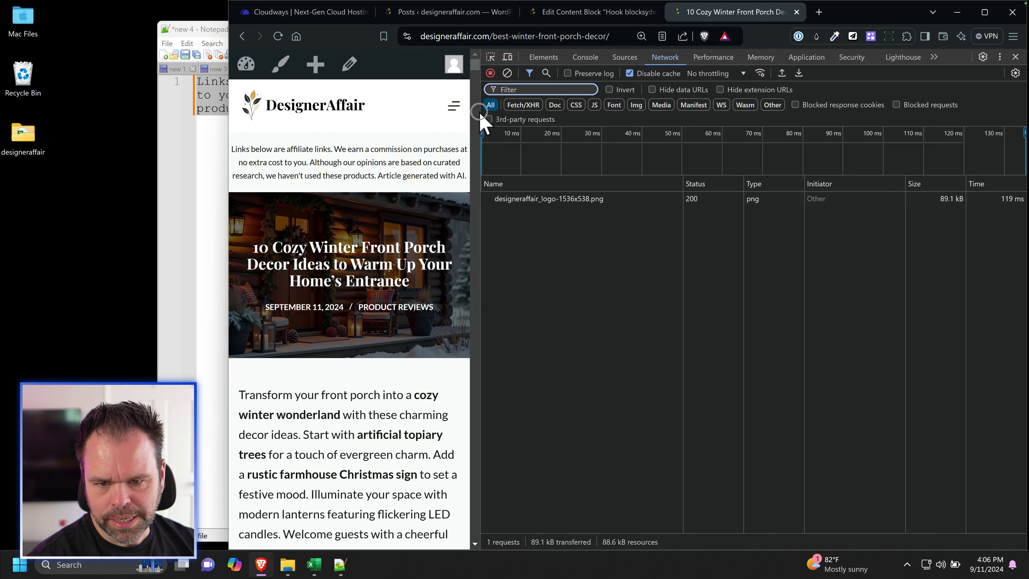
drag(480, 112, 873, 109)
Step: For the mobile breakpoint, set the disclosure headline's font size to 10 px and line height to 16 px
click(593, 16)
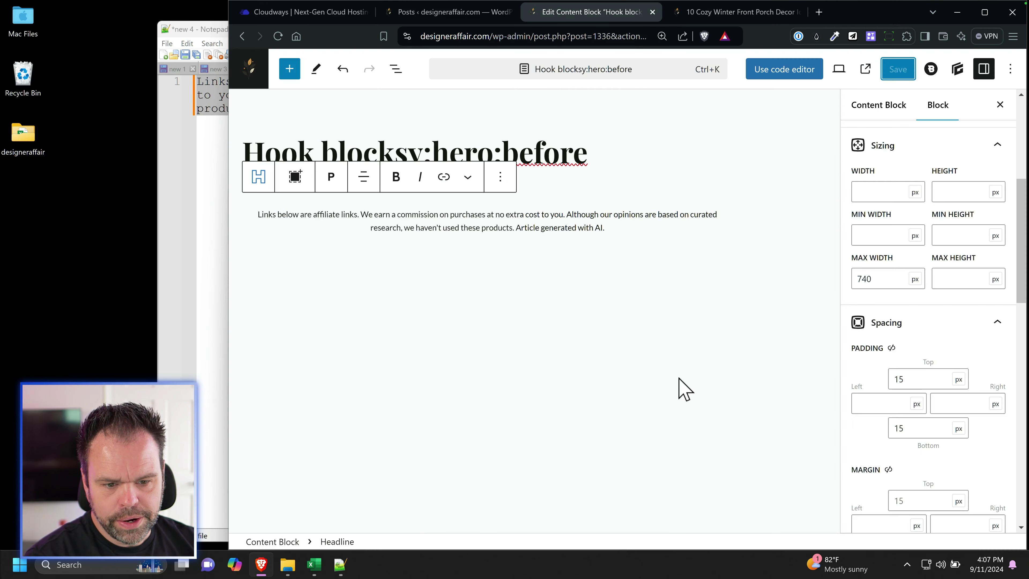
scroll(925, 367, up, 3)
scroll(926, 367, down, 9)
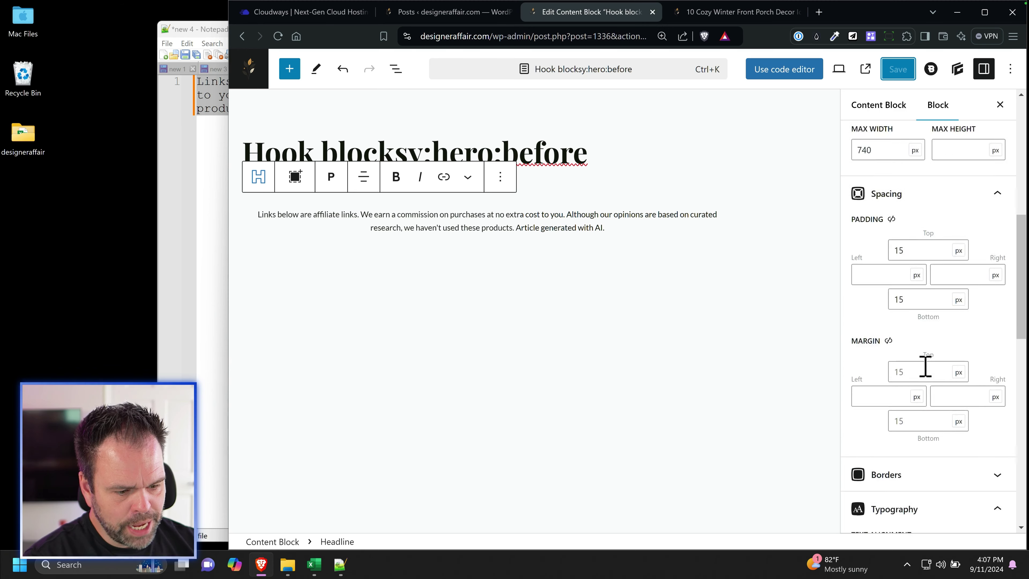
scroll(939, 316, up, 10)
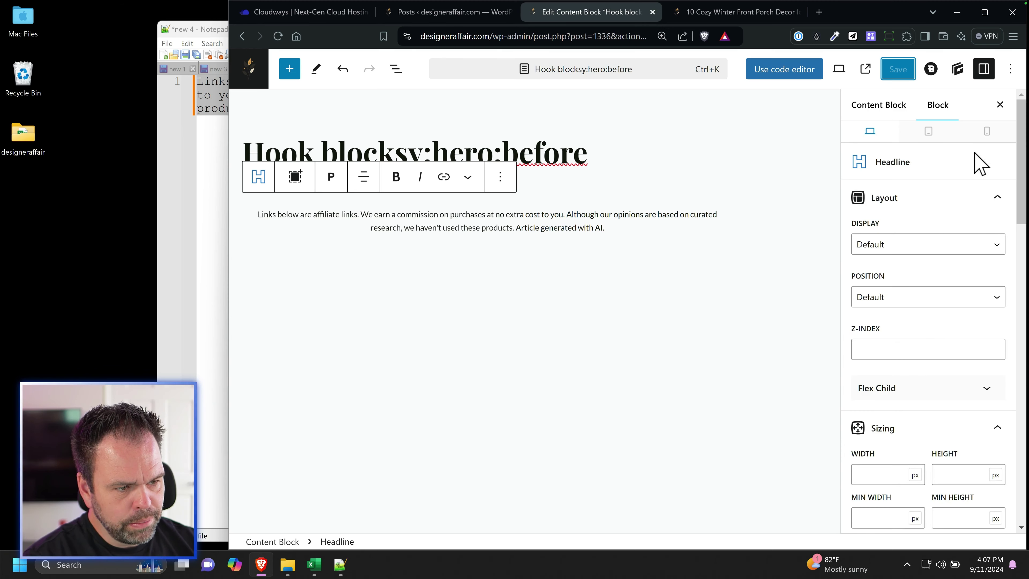
click(988, 133)
scroll(937, 282, down, 7)
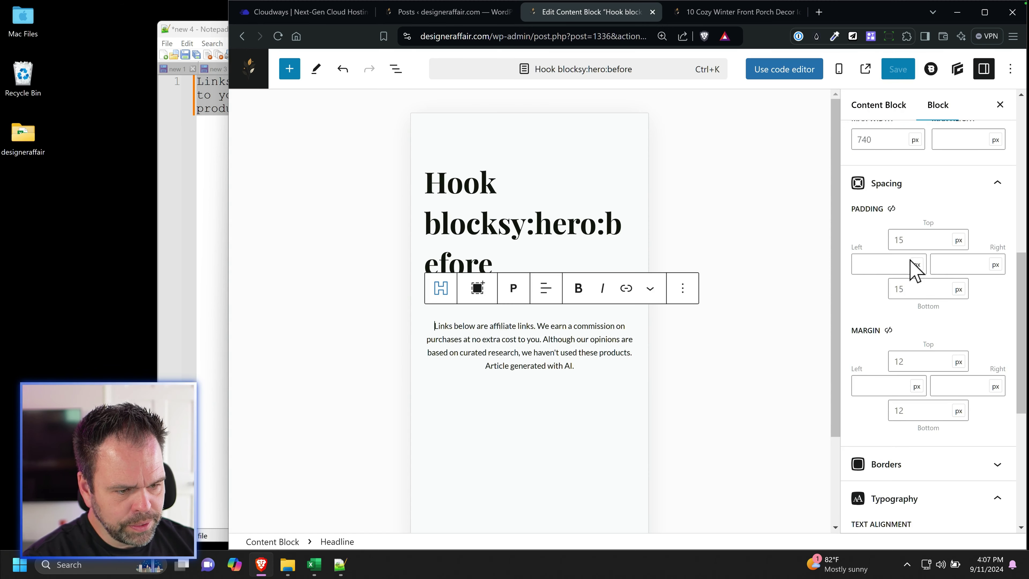
scroll(914, 280, up, 2)
scroll(914, 283, down, 8)
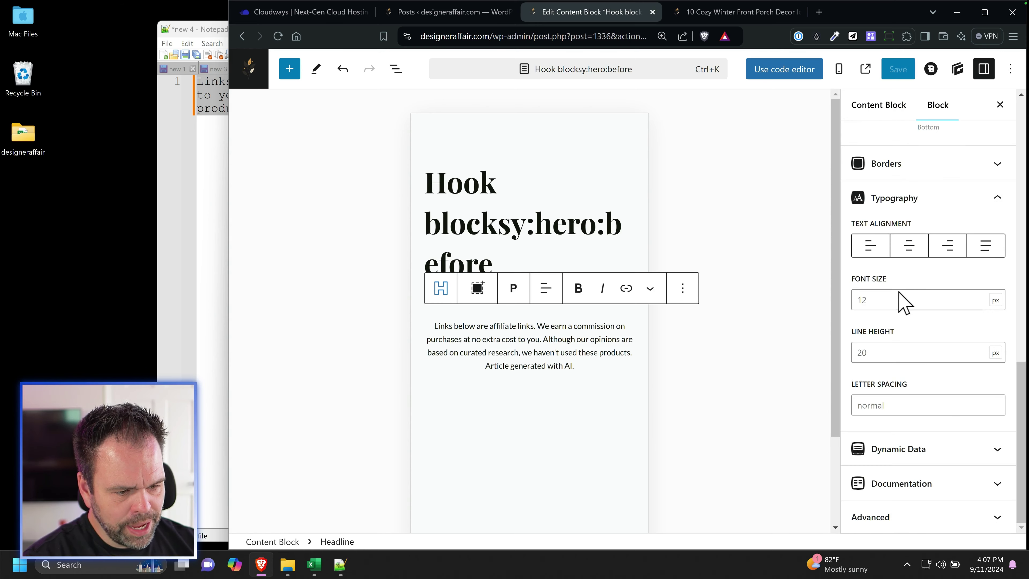
click(903, 299)
text(10)
click(887, 352)
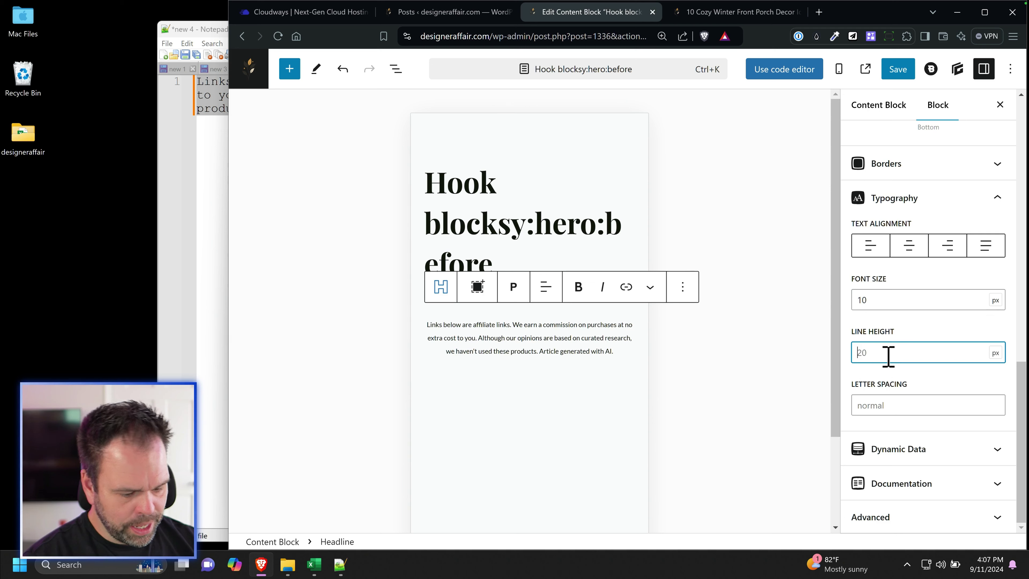
text(16)
Step: Set the headline's left and right padding to 20 px for desktop, save, and check the reloaded article at phone width
scroll(889, 350, up, 10)
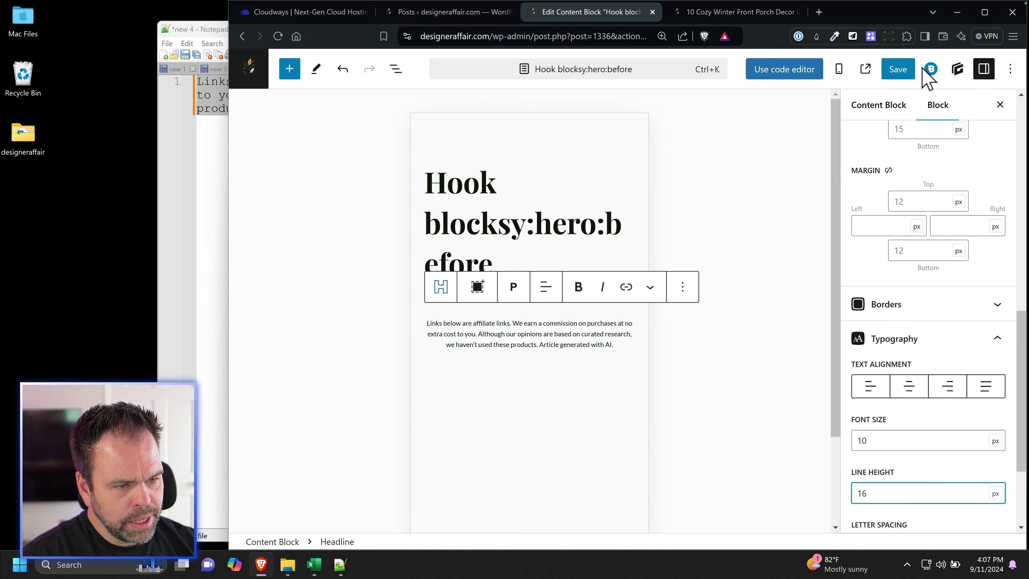
click(869, 130)
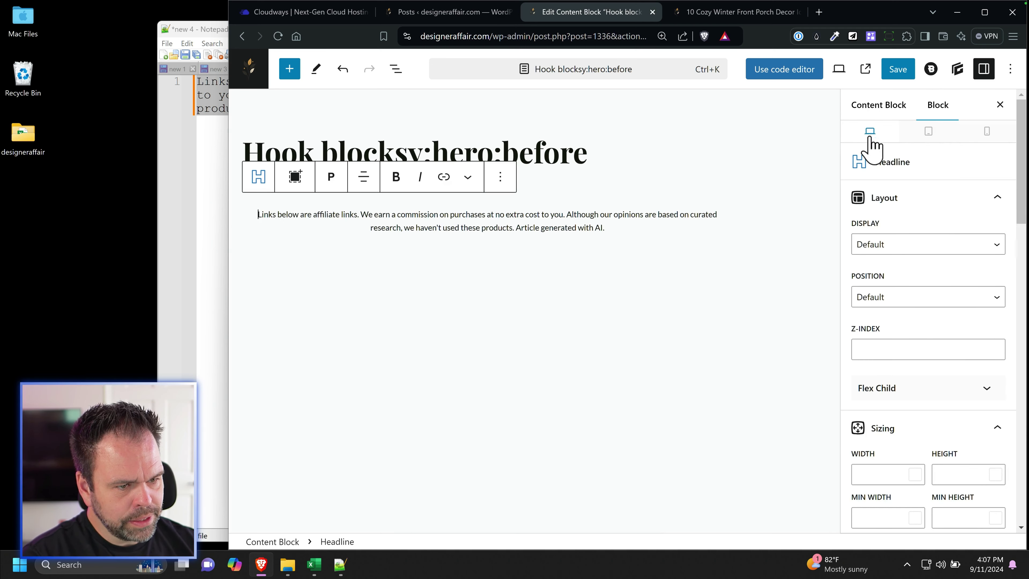
scroll(929, 357, down, 5)
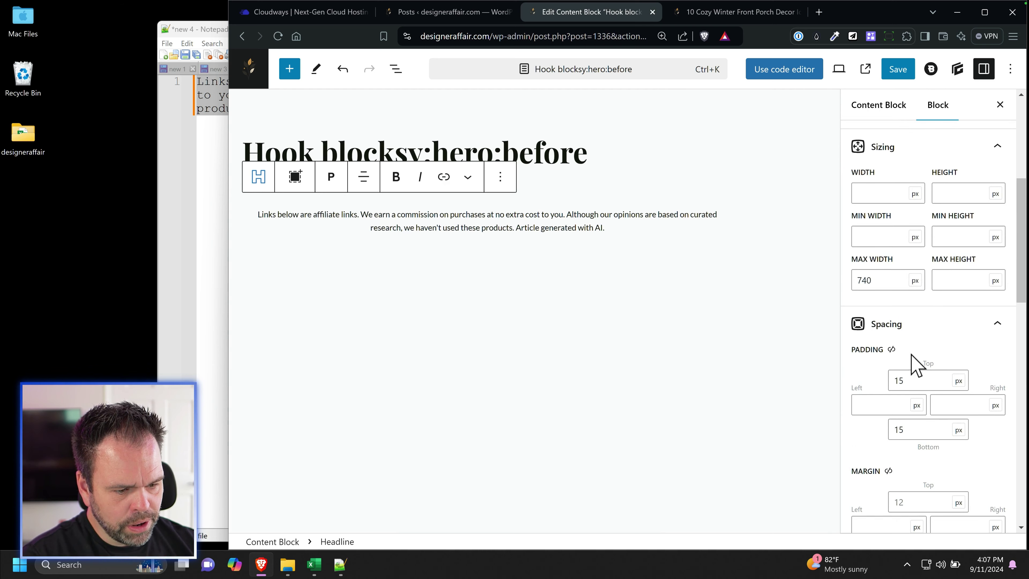
click(895, 406)
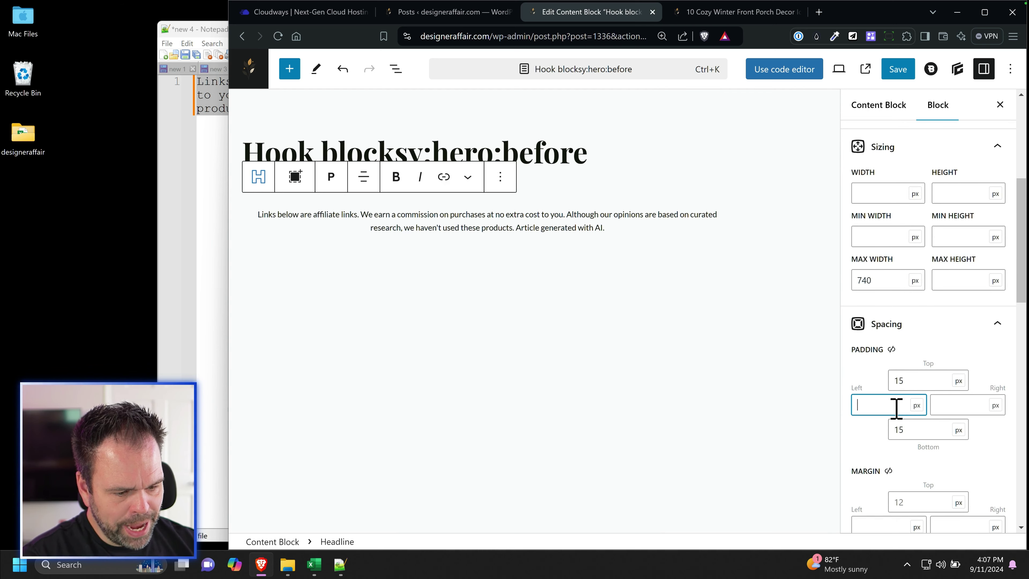
text(20)
click(956, 412)
text(20)
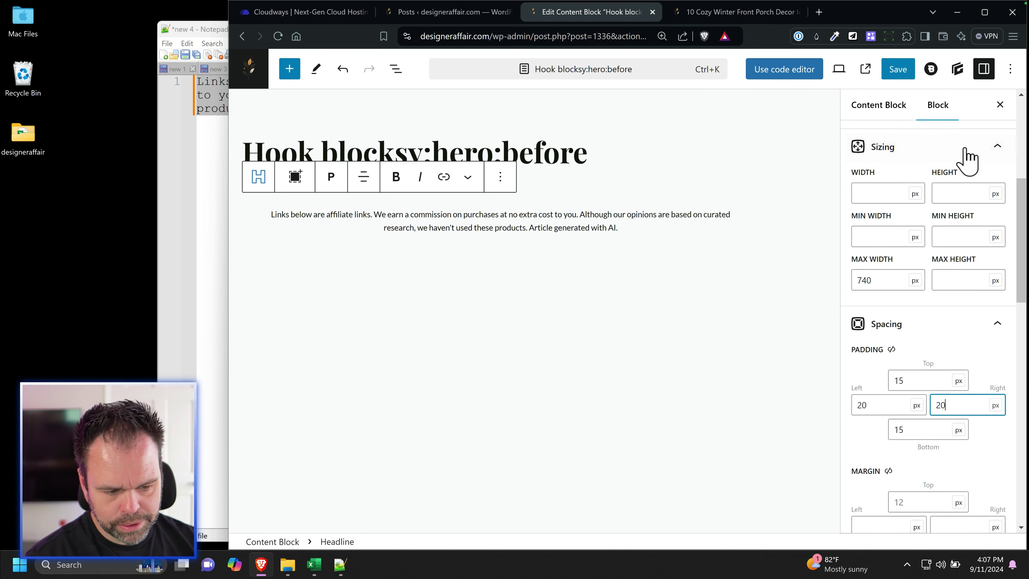
click(897, 69)
click(741, 18)
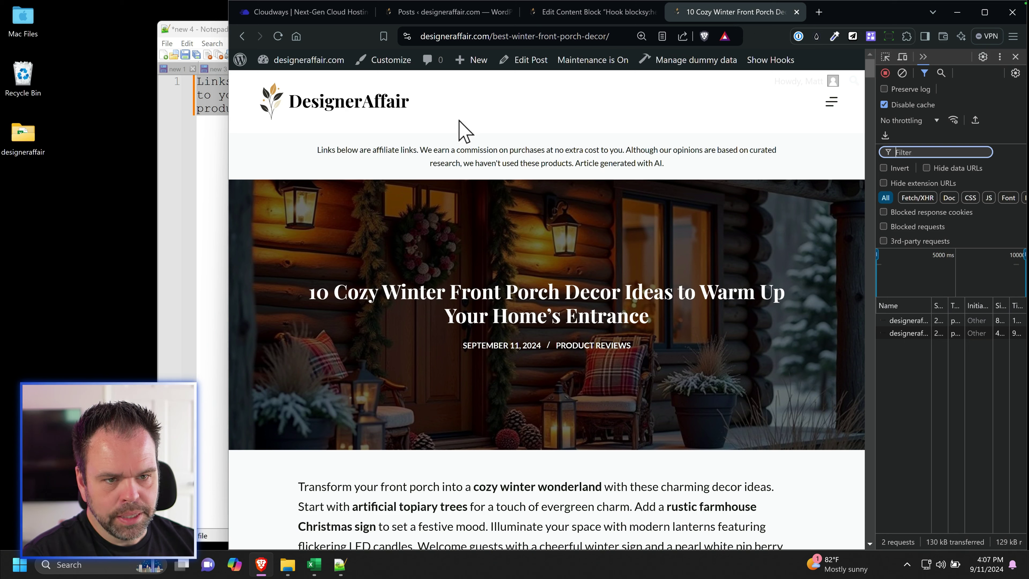
click(278, 36)
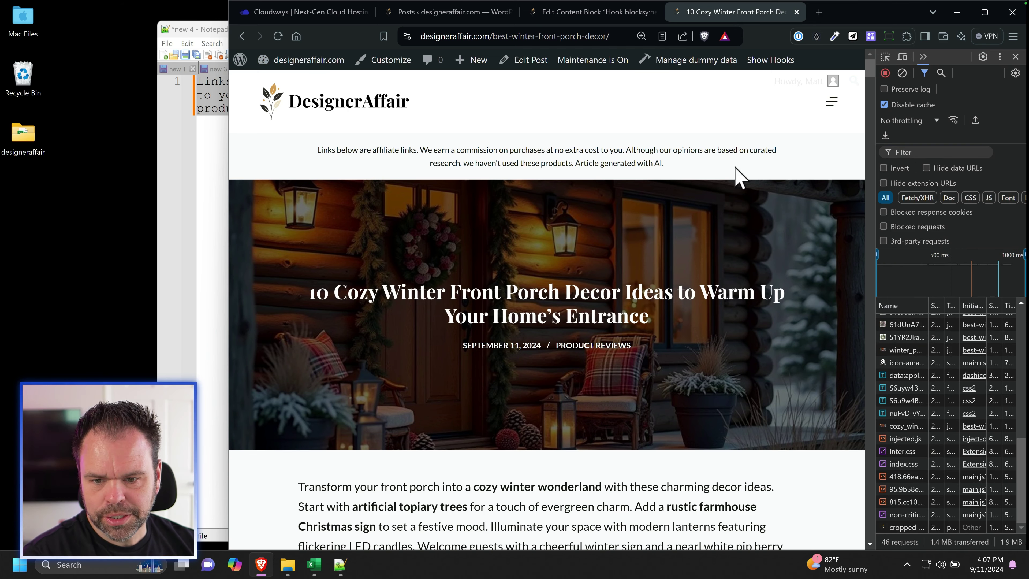
drag(872, 122, 464, 89)
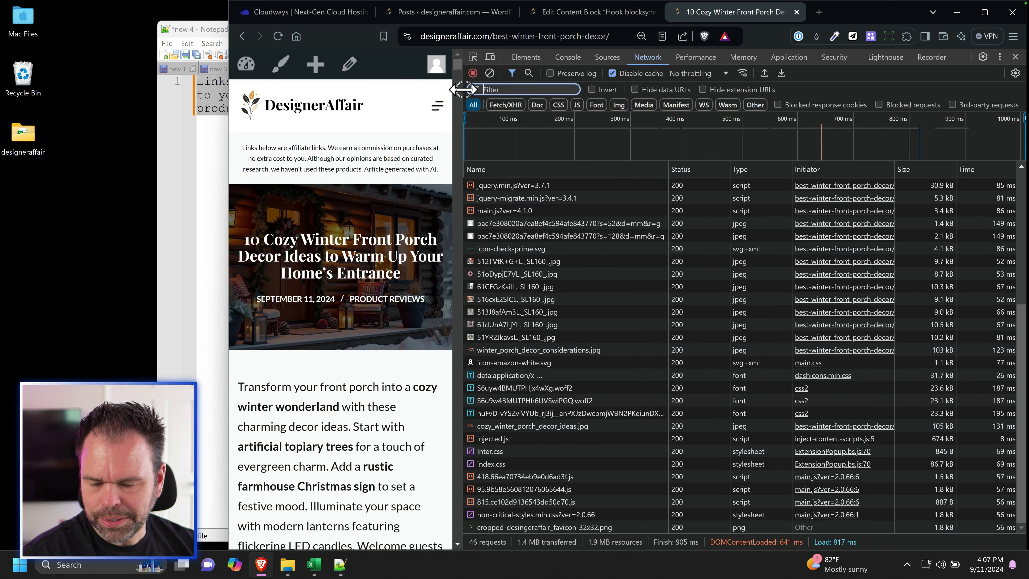
Step: Reduce the disclosure headline's mobile line height to 14 px, save the content block, and reload the article
click(539, 11)
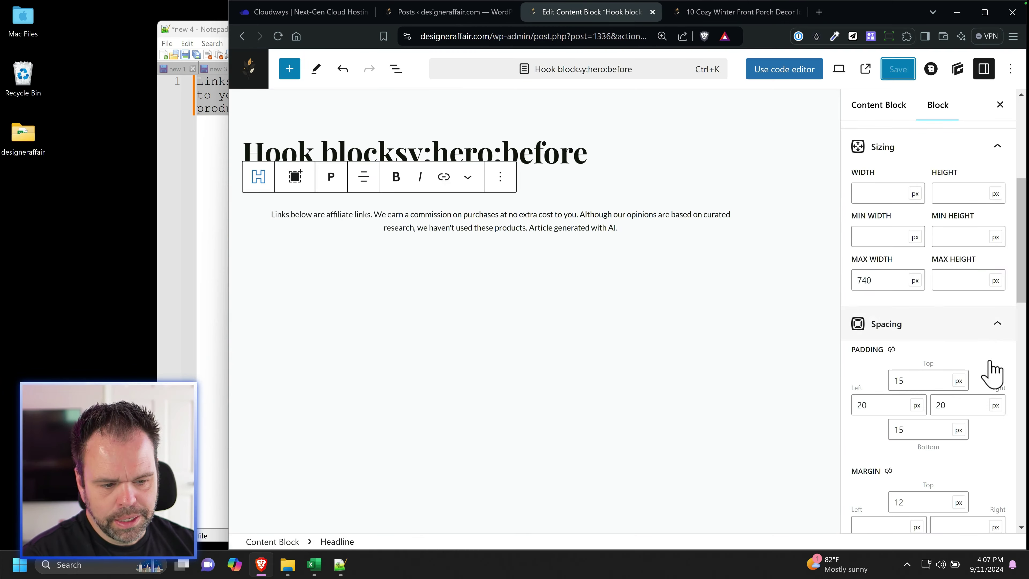
scroll(980, 183, up, 10)
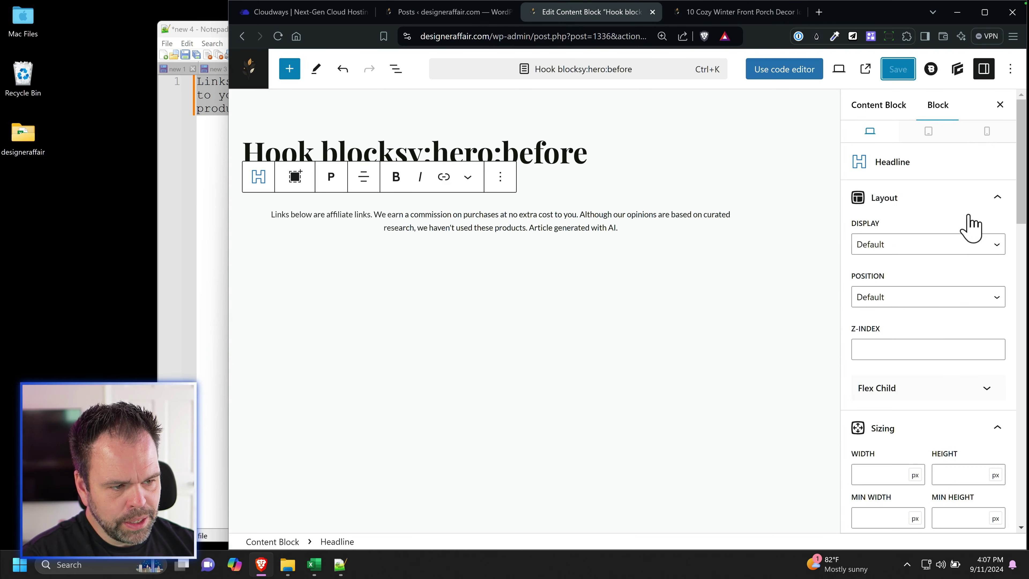
click(987, 144)
scroll(921, 409, down, 3)
scroll(921, 409, down, 12)
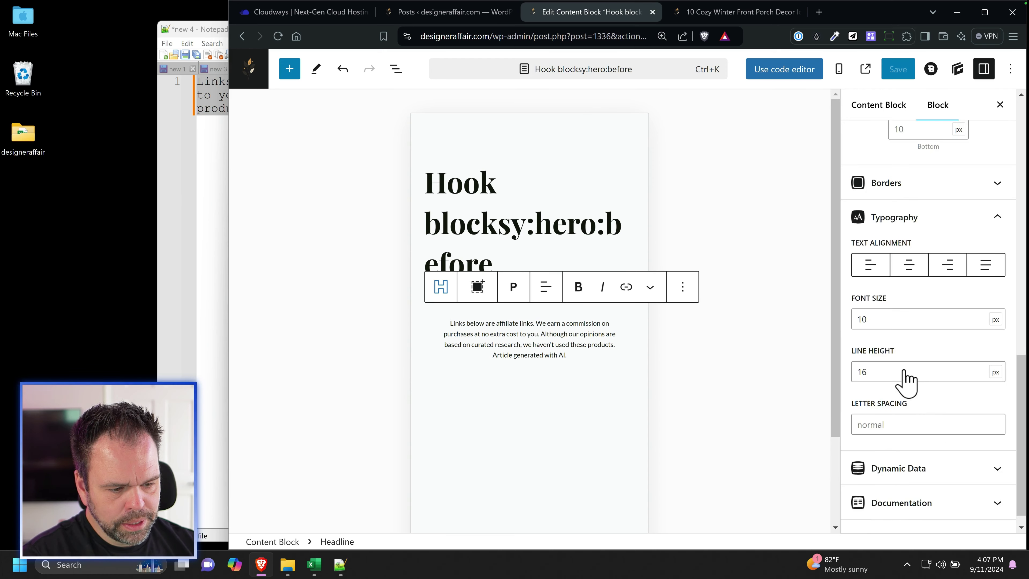
drag(907, 374, 828, 362)
text(14)
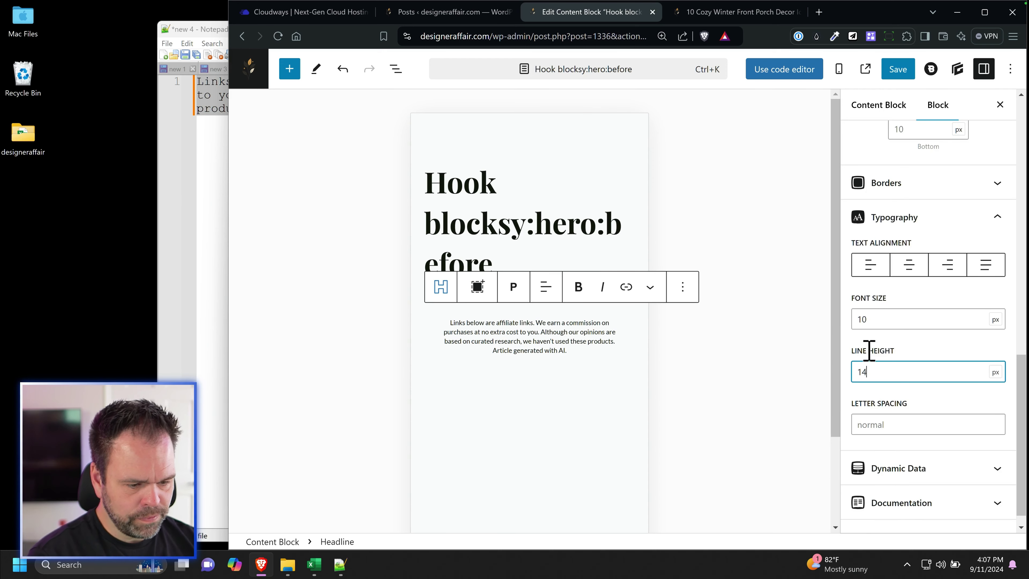
click(897, 70)
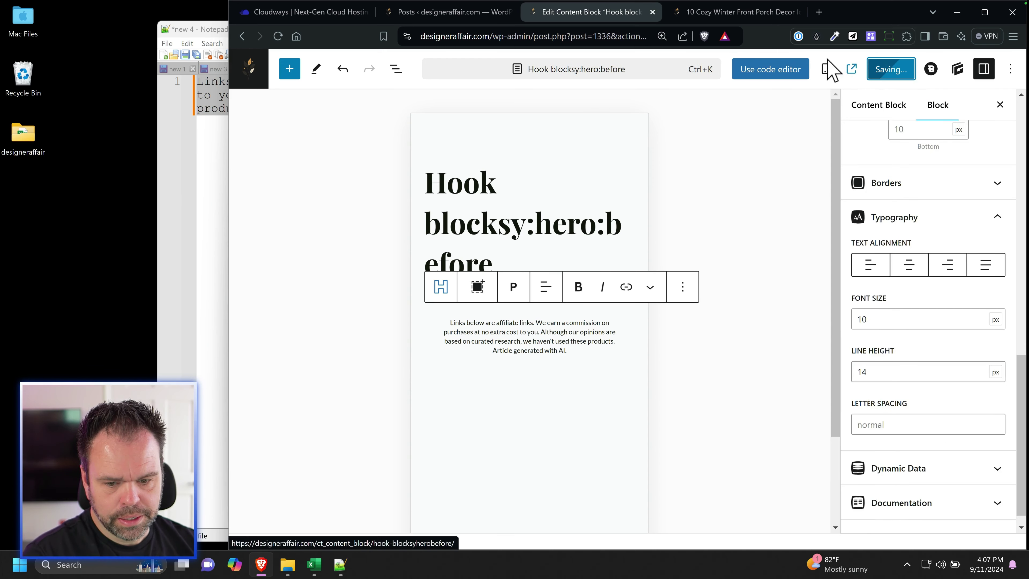
click(735, 12)
click(278, 36)
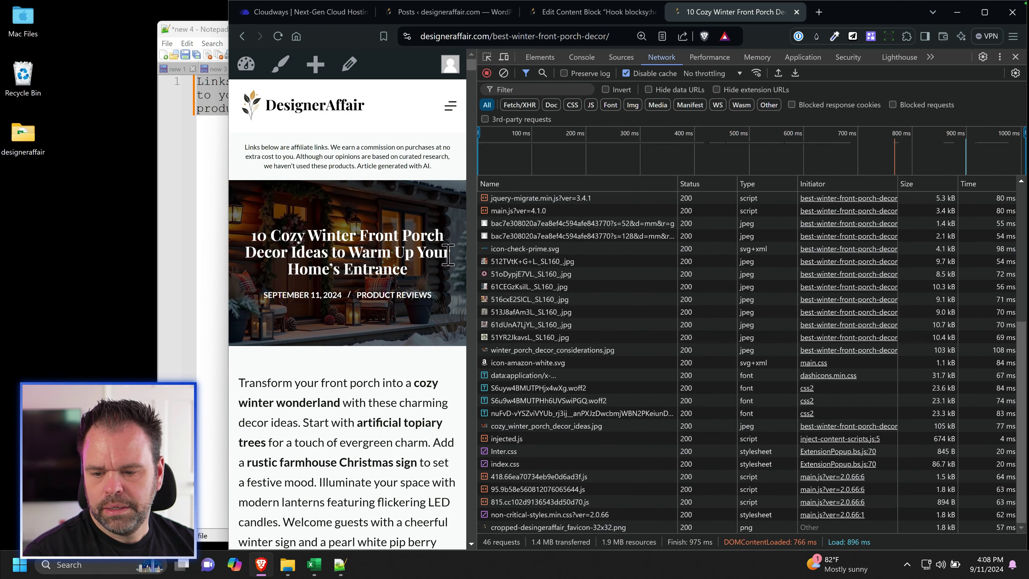
Step: Review the disclosure text and the first product box in the article at several narrow widths
drag(476, 199, 485, 234)
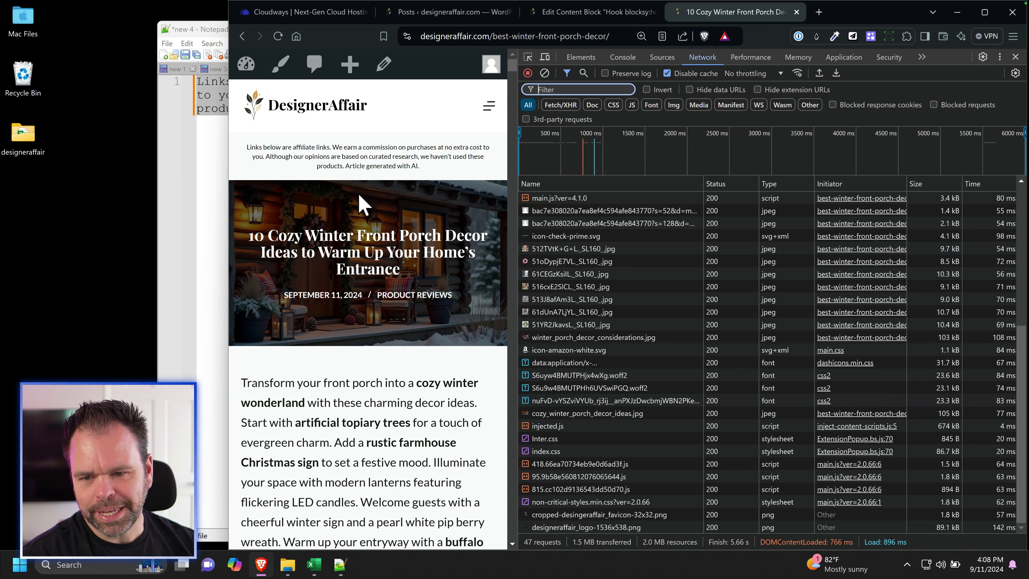
drag(249, 145, 389, 158)
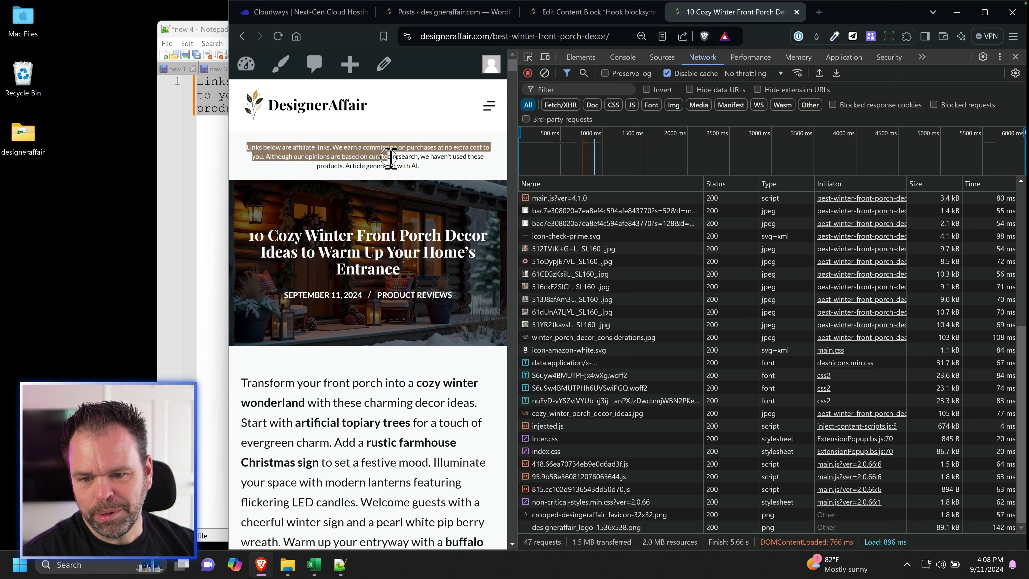
click(325, 176)
triple_click(298, 161)
click(443, 164)
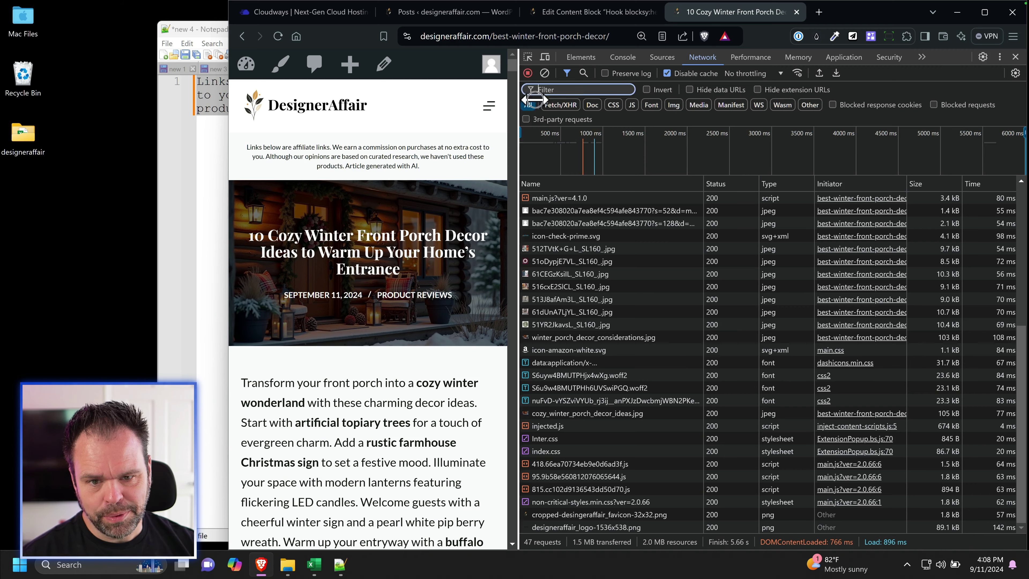
drag(515, 98, 599, 98)
scroll(435, 263, down, 15)
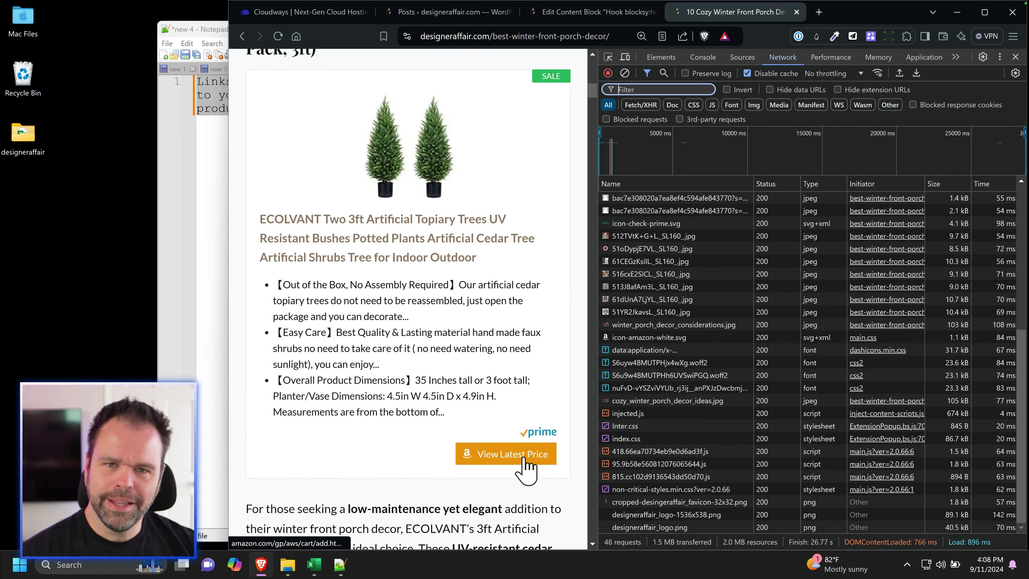
Step: Close the developer tools and review the disclosure and first product box at full desktop width
click(1015, 57)
scroll(692, 297, up, 15)
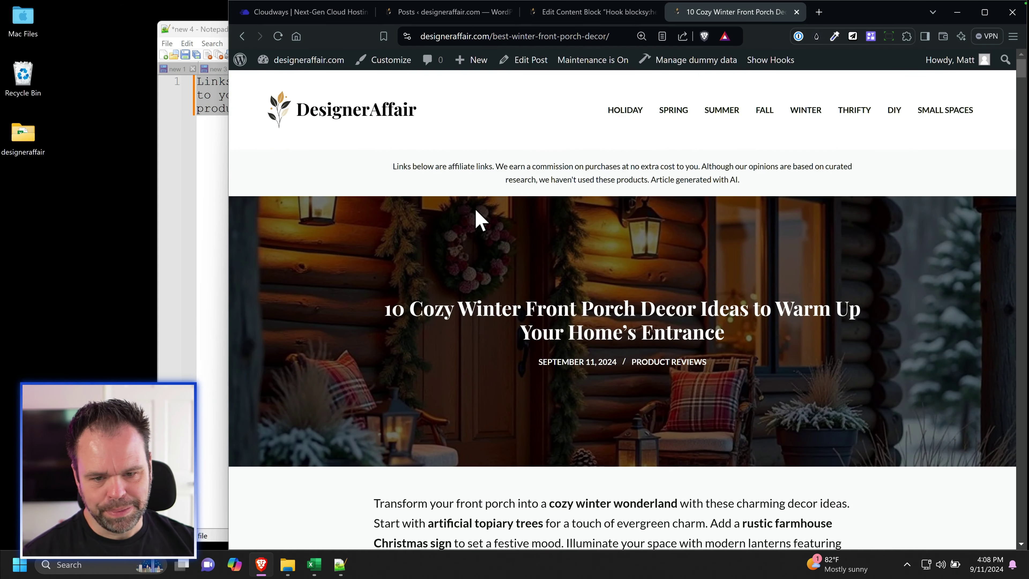
scroll(573, 264, down, 15)
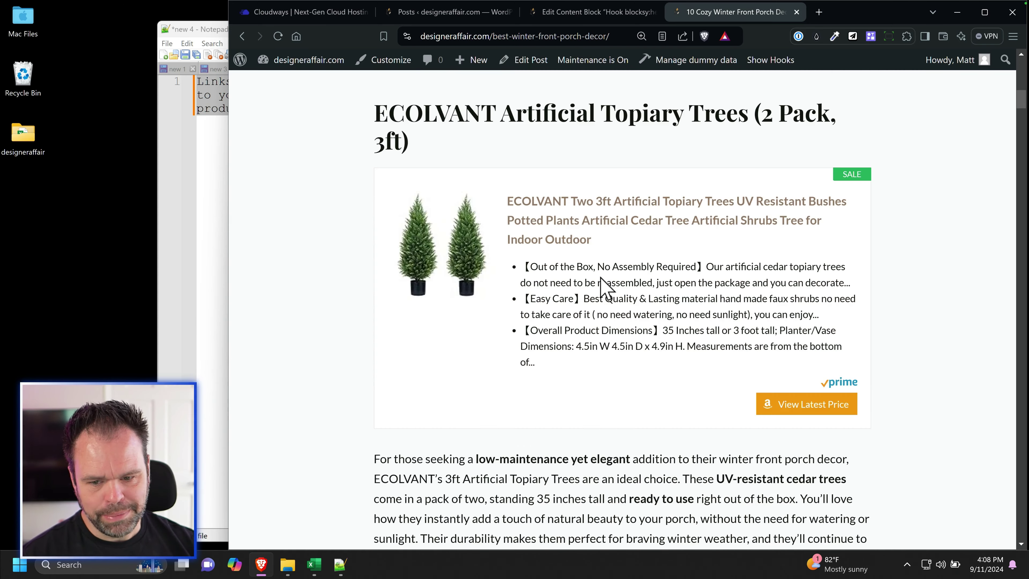
scroll(603, 284, up, 15)
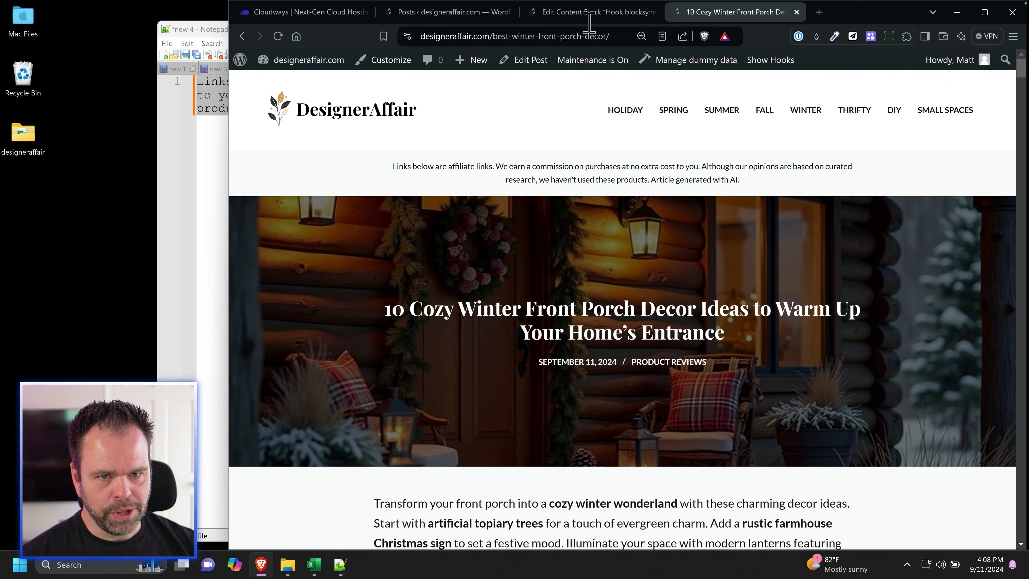
Step: Minimize the Notepad++ note and review the article's affiliate disclosure above the hero and the disclaimers in its footer
click(345, 569)
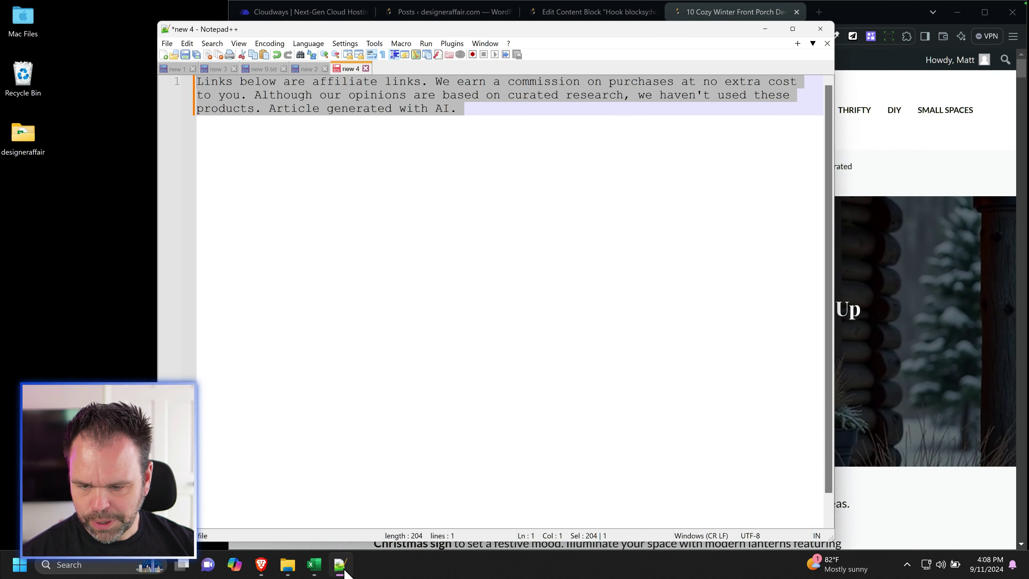
click(765, 35)
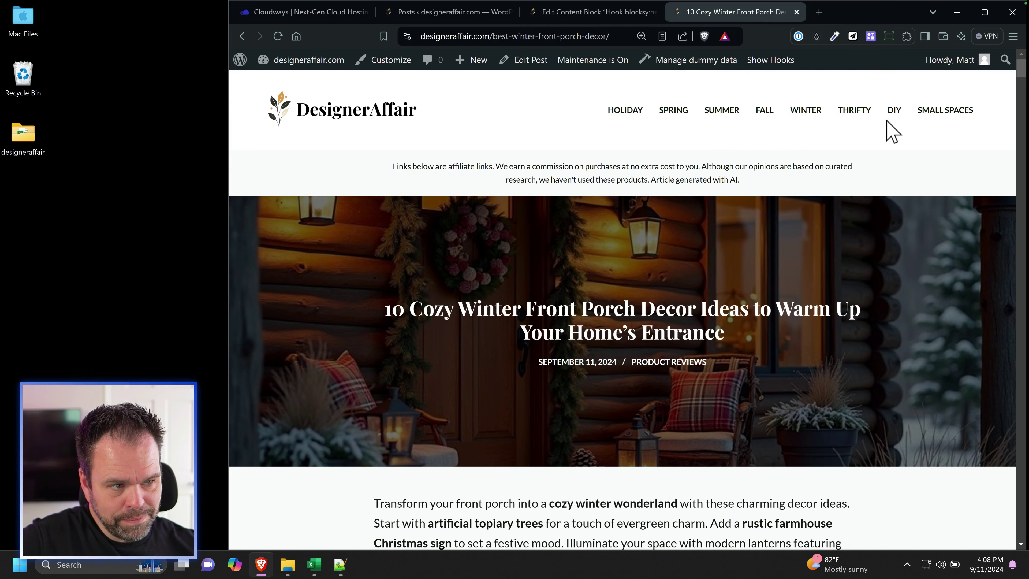
drag(649, 166, 973, 113)
drag(1020, 77, 1023, 566)
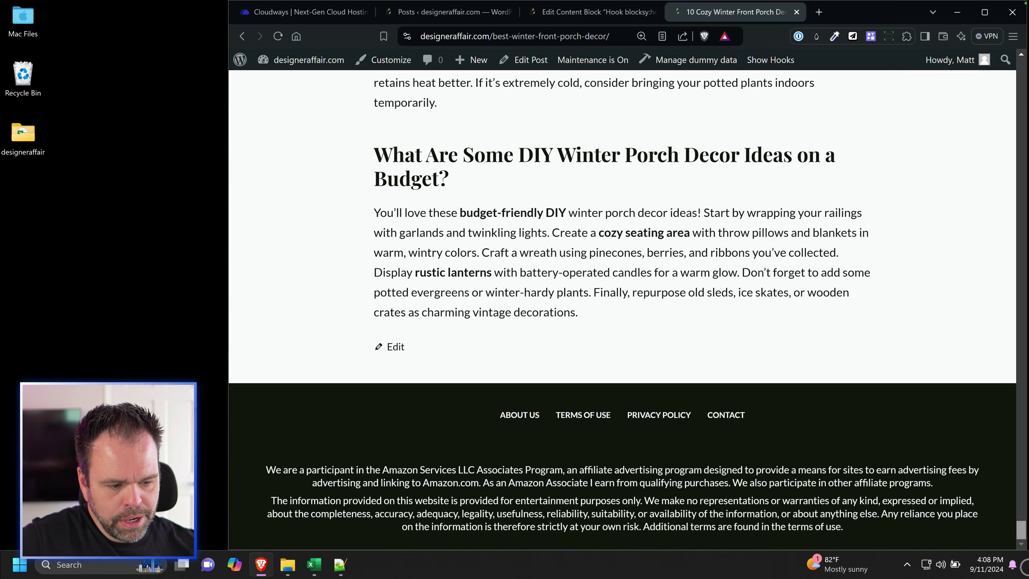
click(1020, 81)
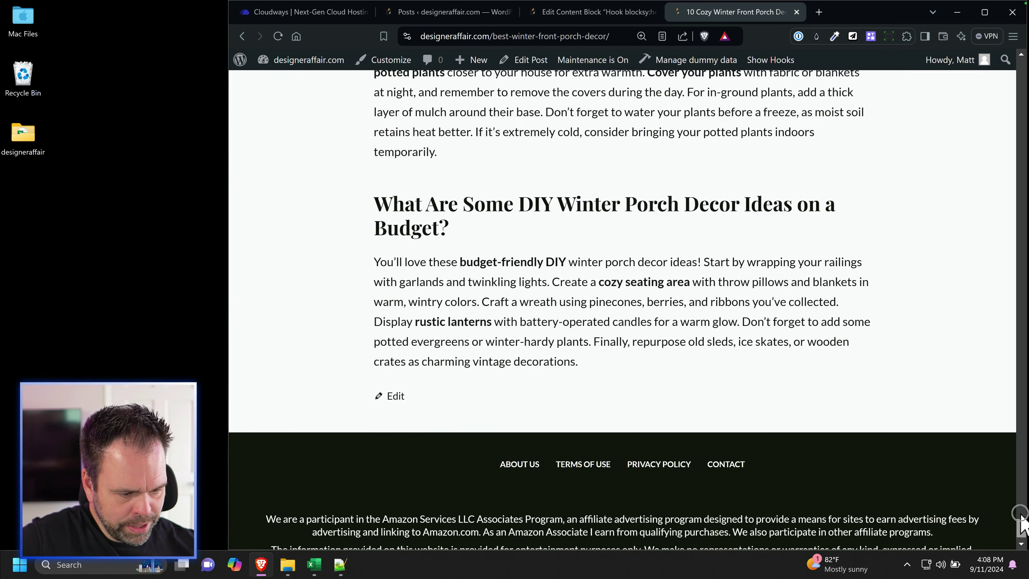
scroll(567, 316, down, 3)
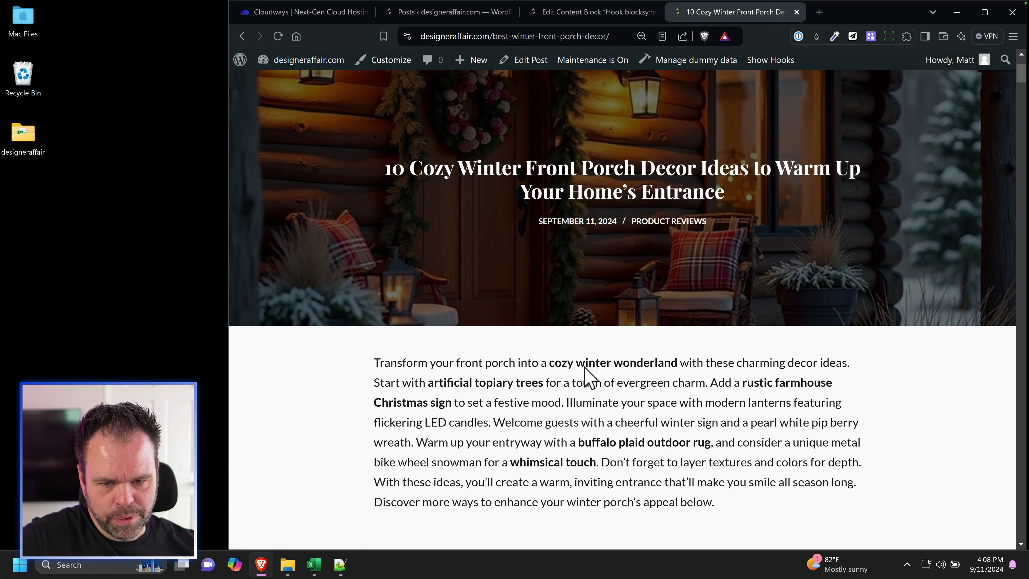
scroll(567, 284, up, 3)
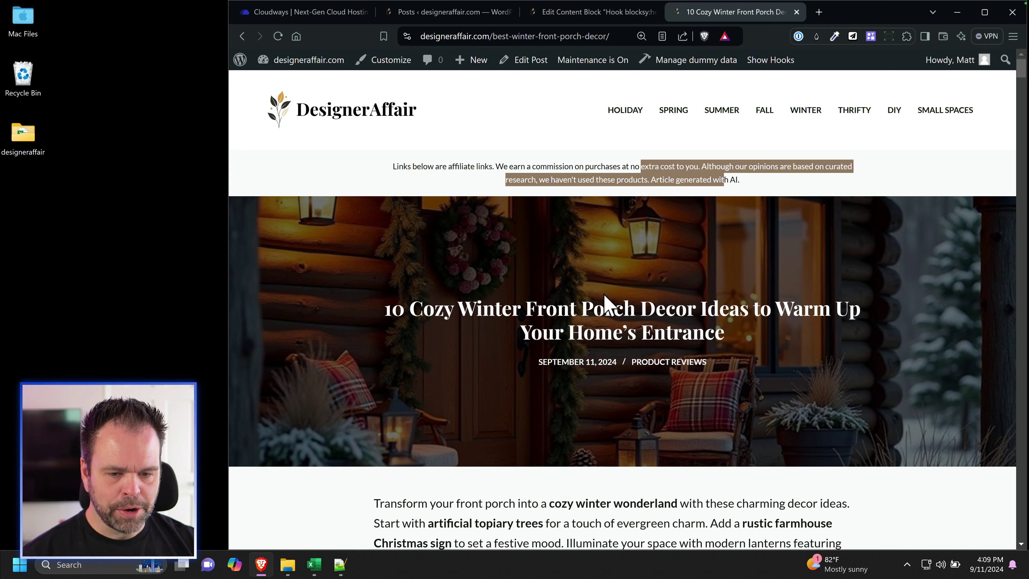
click(292, 166)
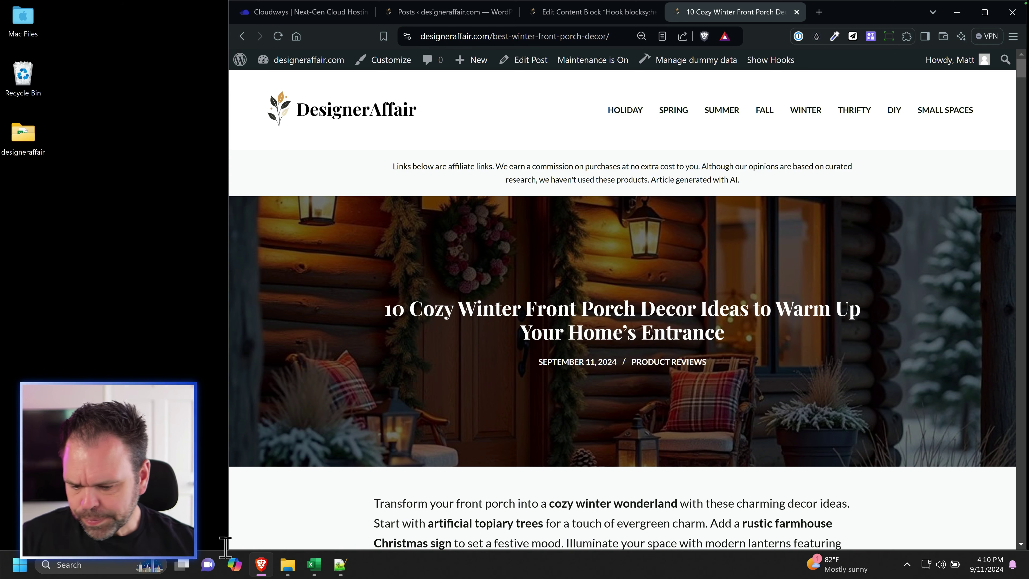
Step: Launch ZimmWriter from the zimmwriter folder and view its Link Toolbox
click(288, 564)
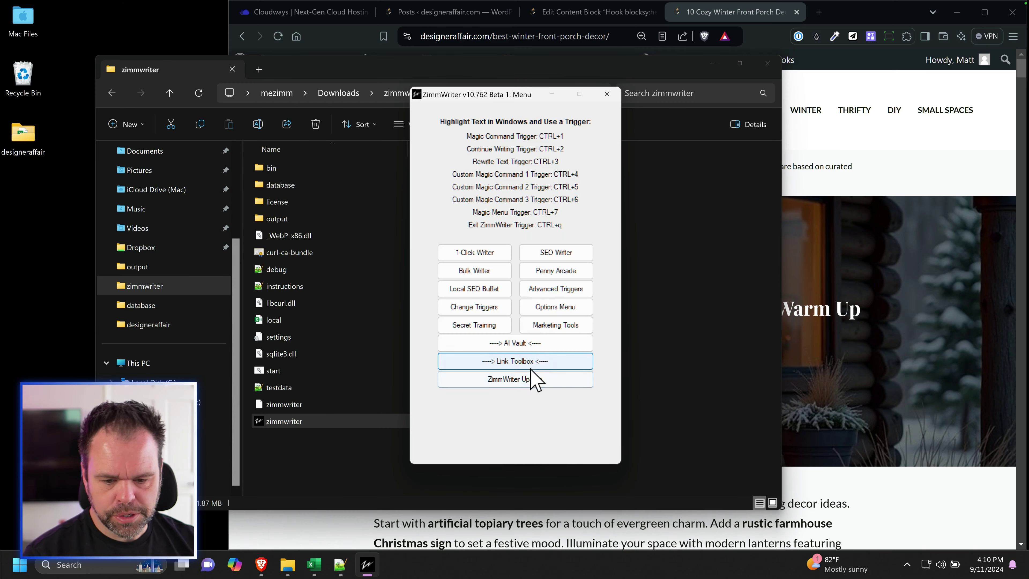
click(522, 365)
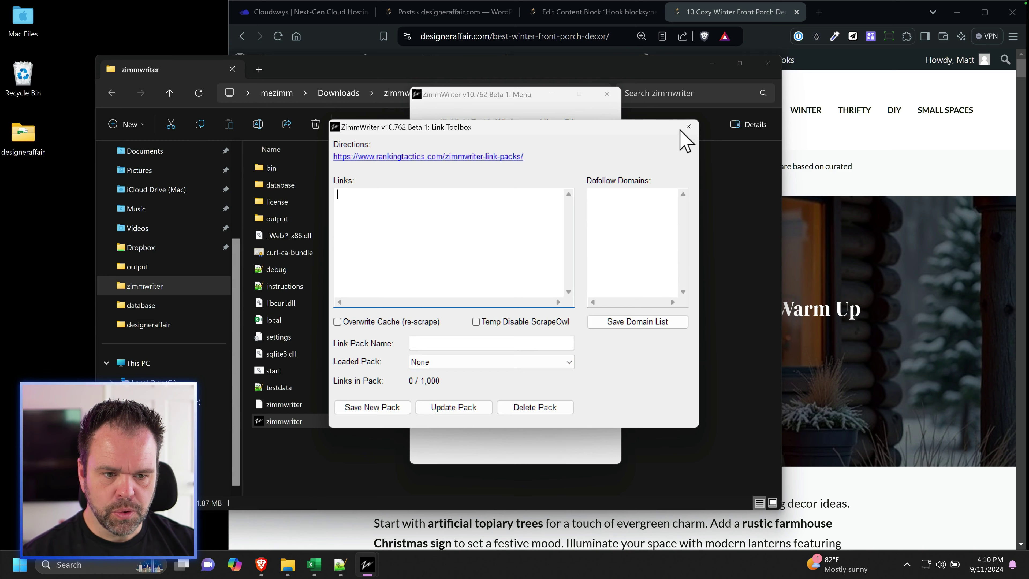
click(688, 126)
Step: Load the planetselfdefense link pack in the Bulk Writer, and close the Bulk Writer without starting a run
click(474, 271)
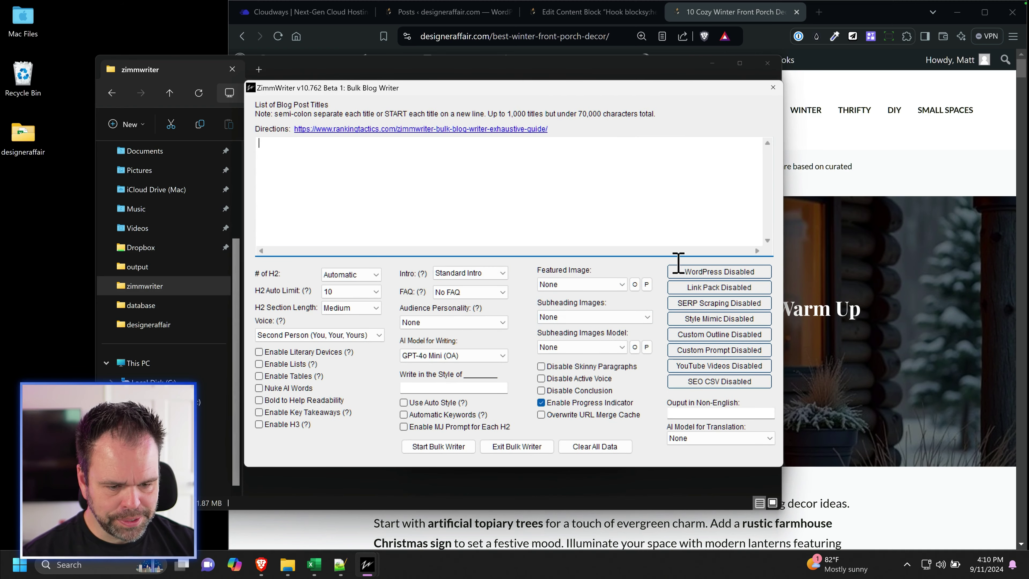
click(733, 289)
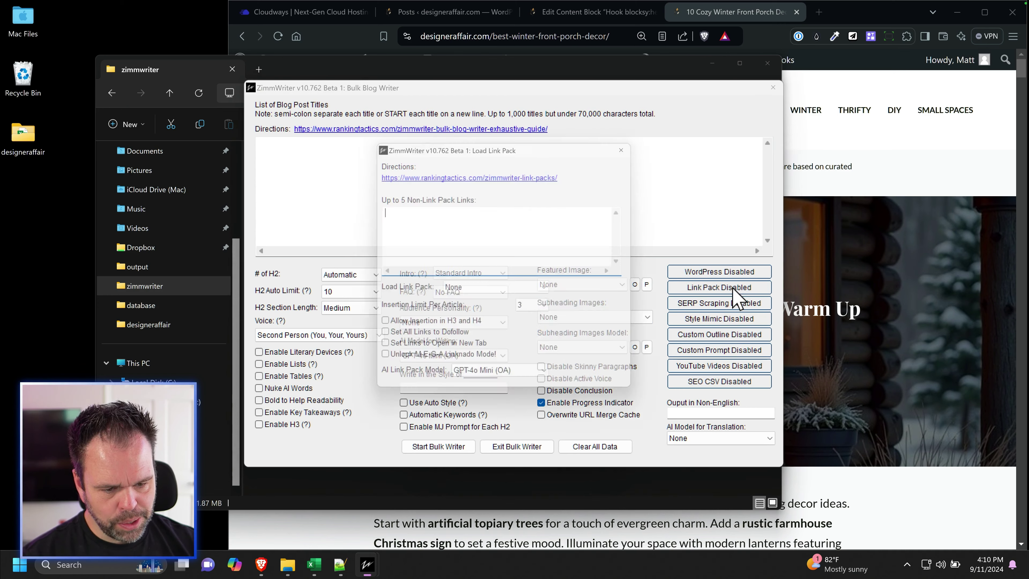
click(501, 298)
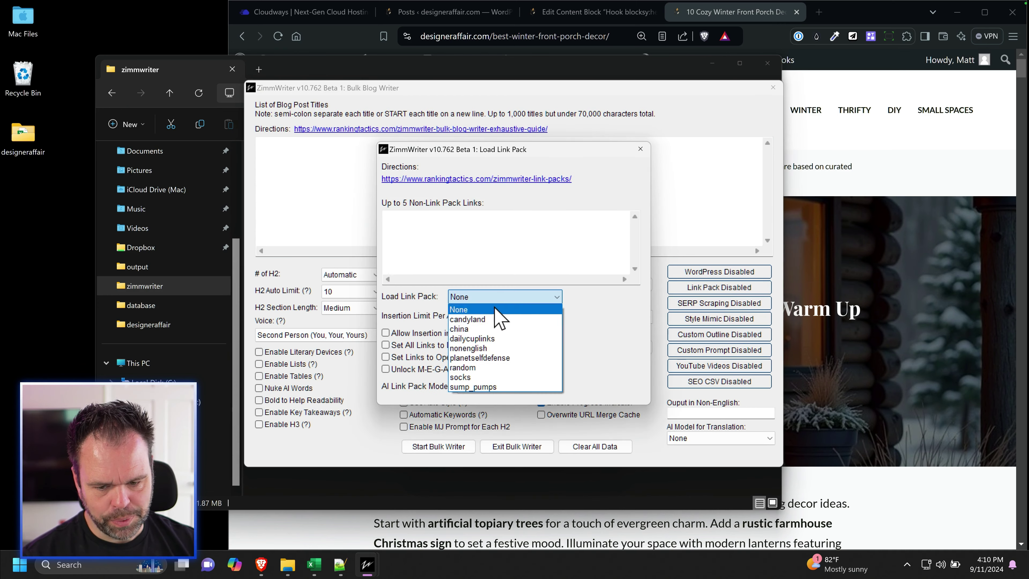
click(485, 358)
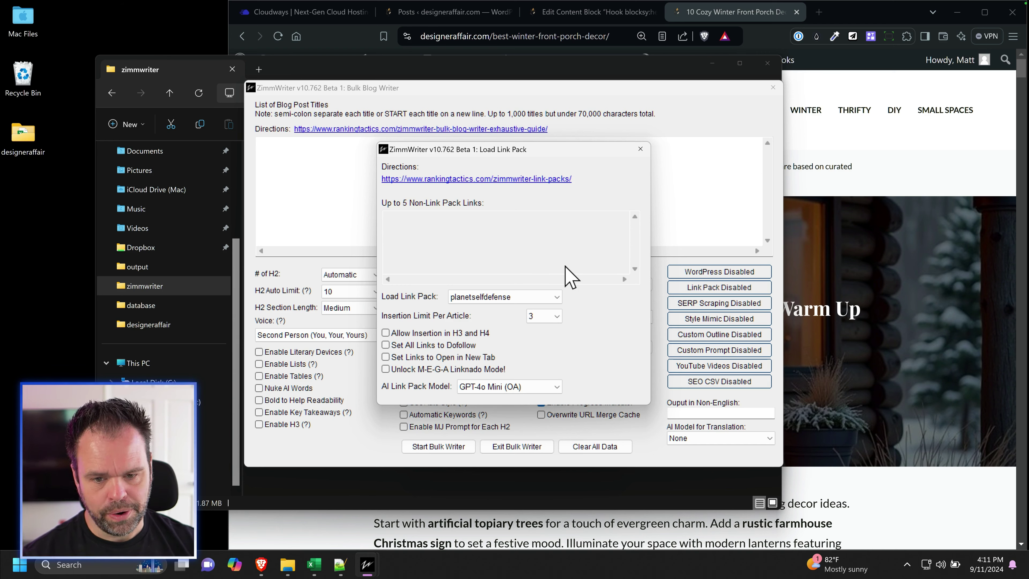
click(640, 148)
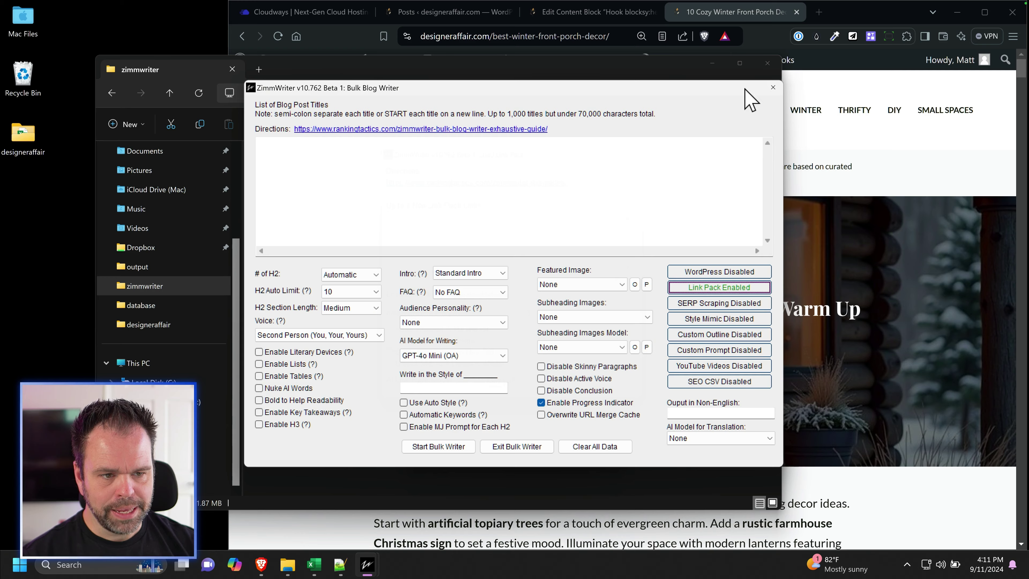
click(771, 86)
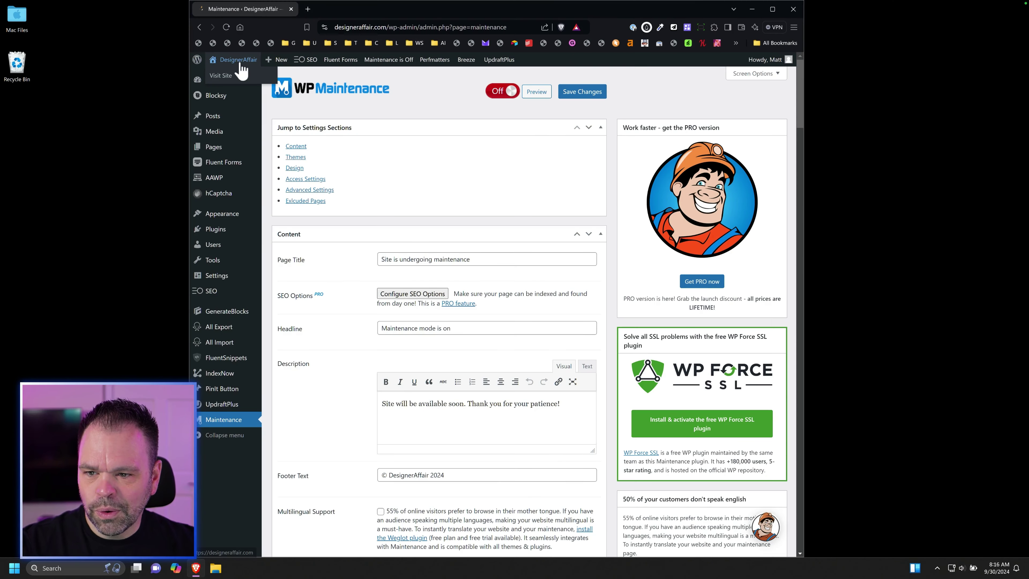
Step: Open the DesignerAffair homepage in a new browser tab, review its categories and latest articles, and return to the Maintenance settings
right_click(243, 76)
click(268, 85)
click(348, 8)
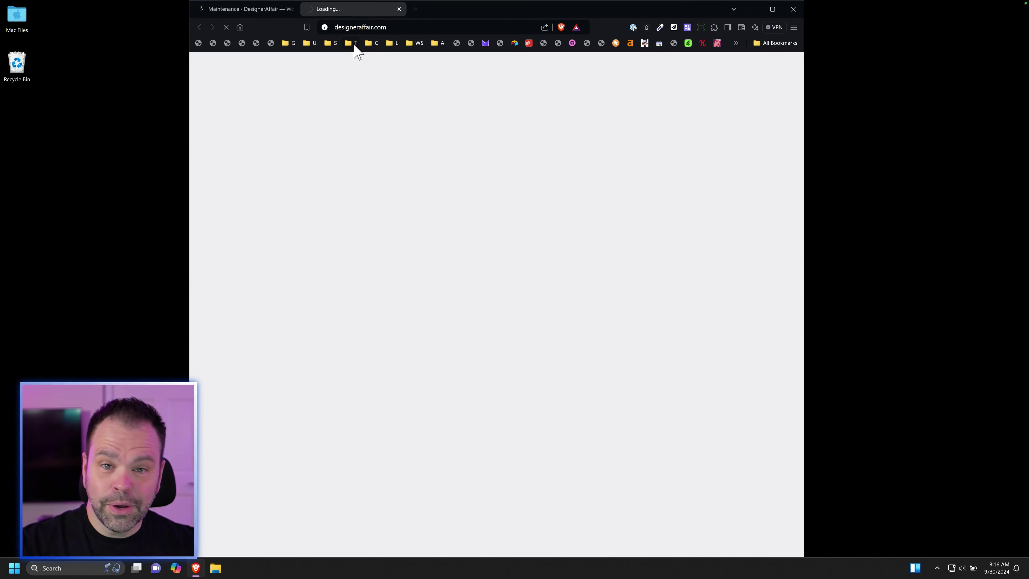
scroll(395, 274, down, 5)
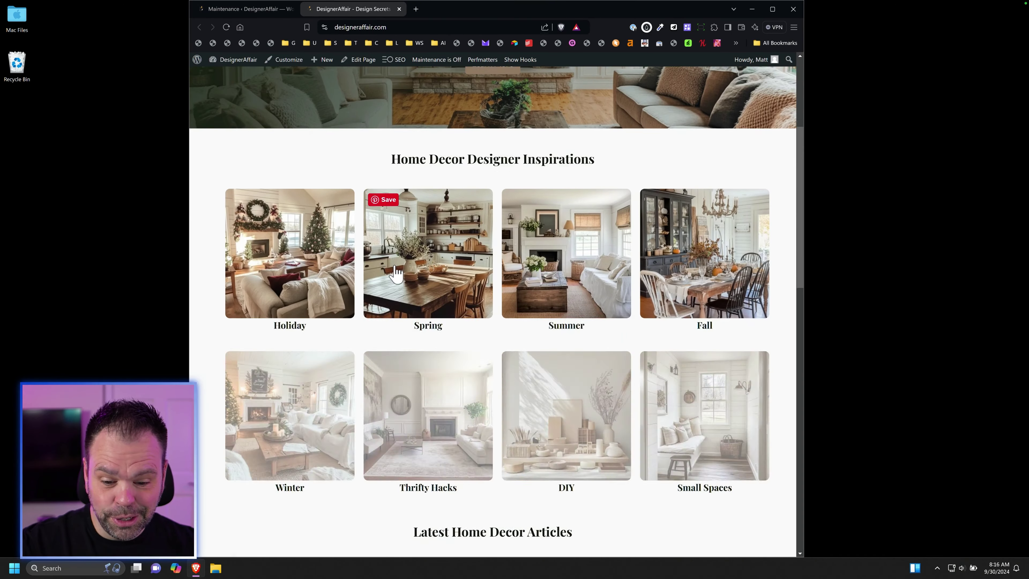
scroll(395, 274, down, 10)
scroll(538, 253, down, 3)
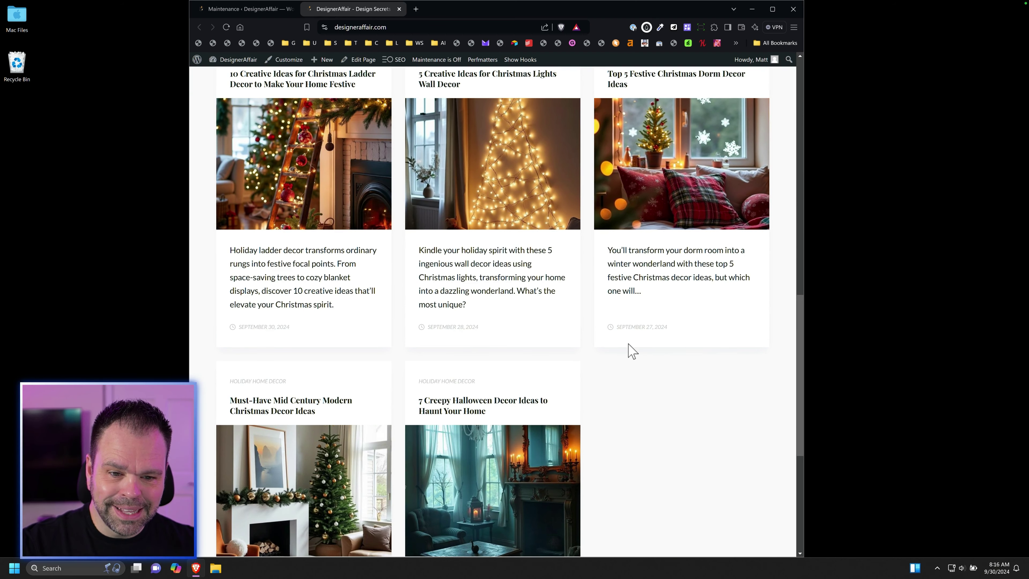
click(263, 9)
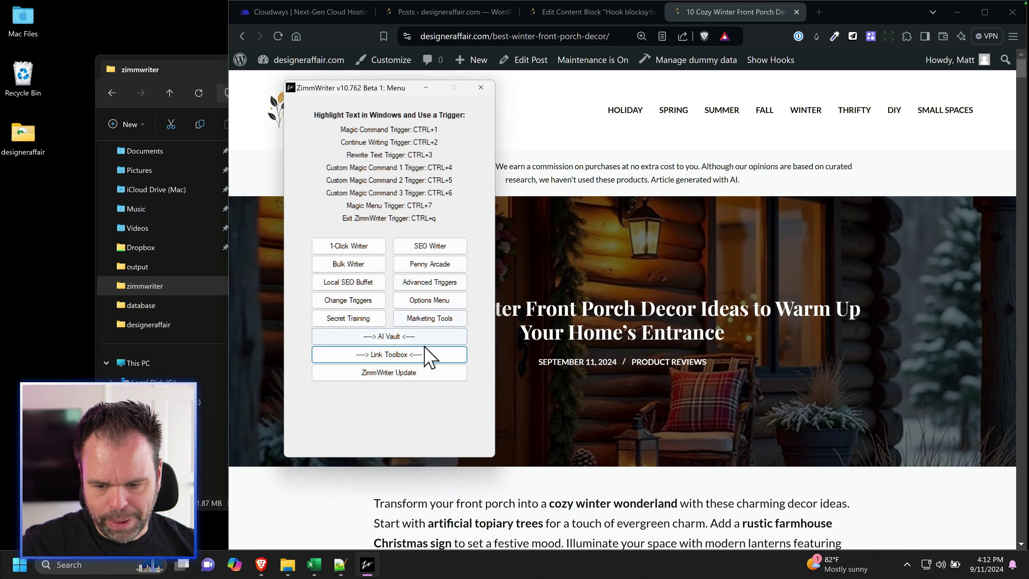
Step: Open ZimmWriter's Link Toolbox, switch to the browser, and open the posts sitemap listed at designeraffair.com/sitemap.xml
click(405, 356)
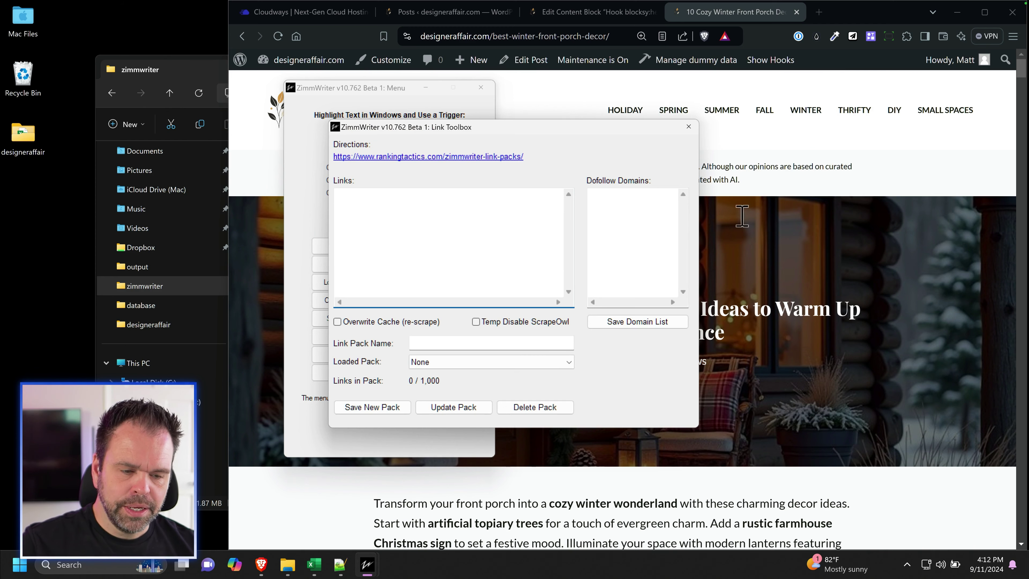
click(793, 253)
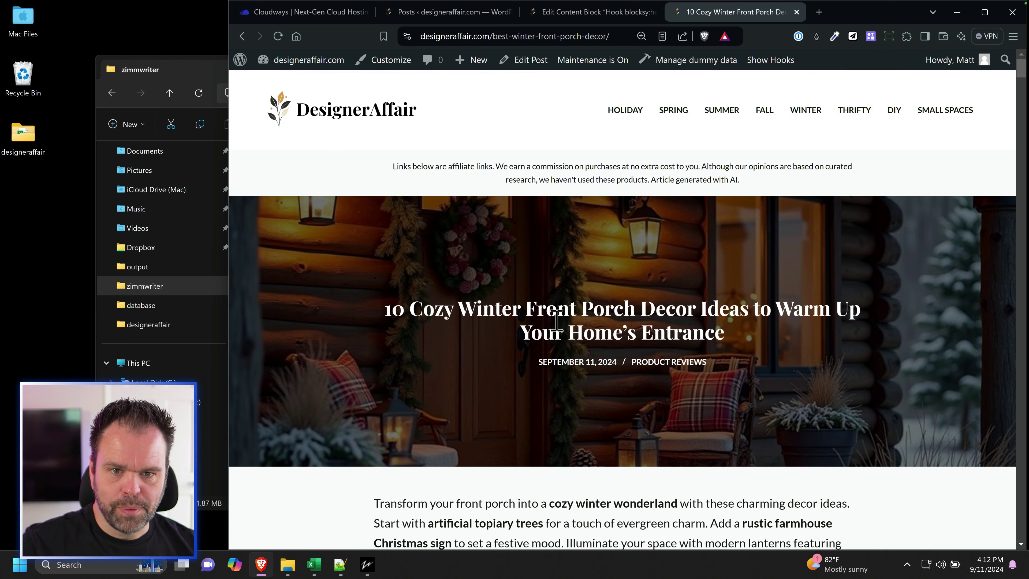
drag(492, 36, 766, 44)
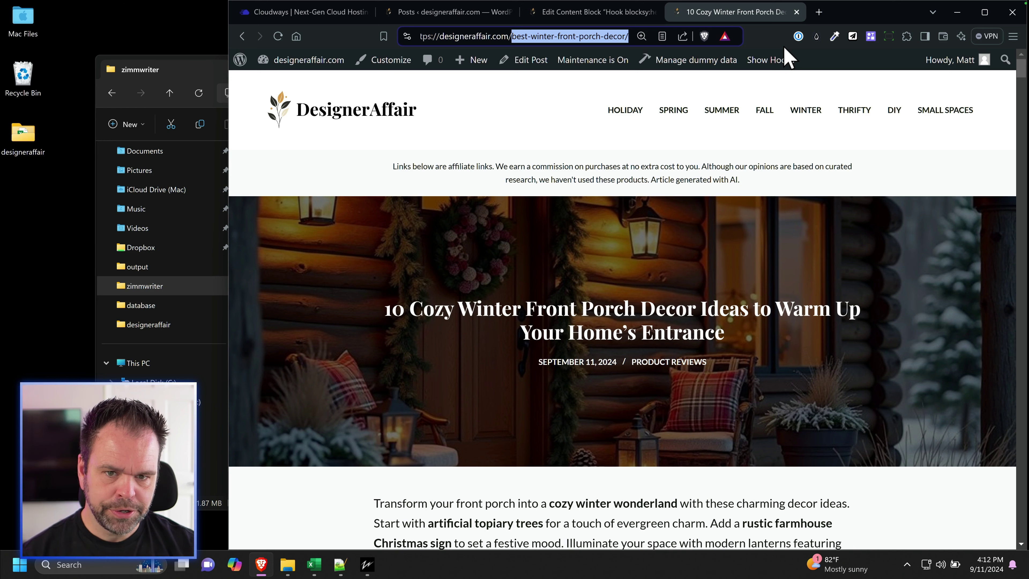
text(sitemap.xml)
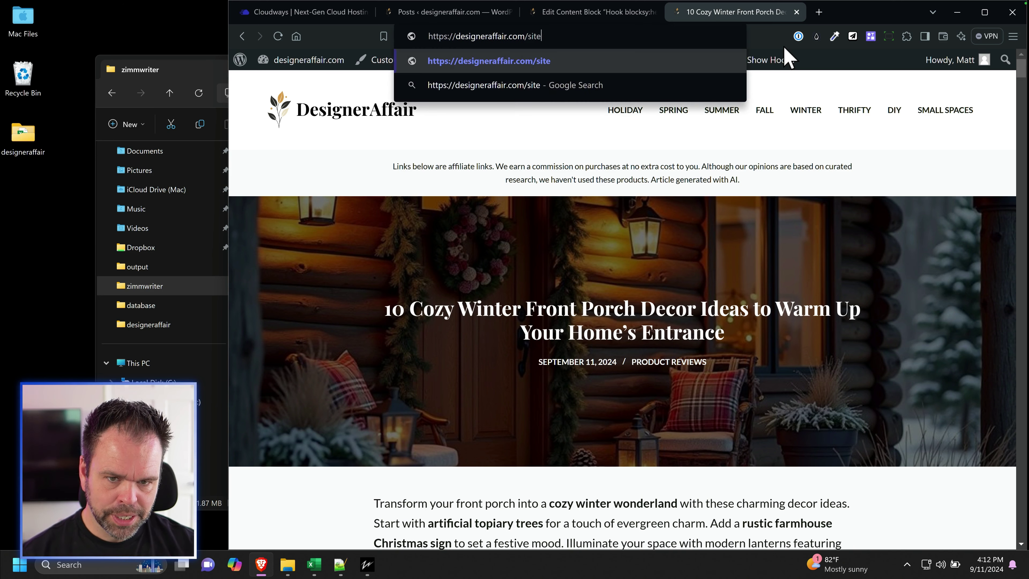
key(Return)
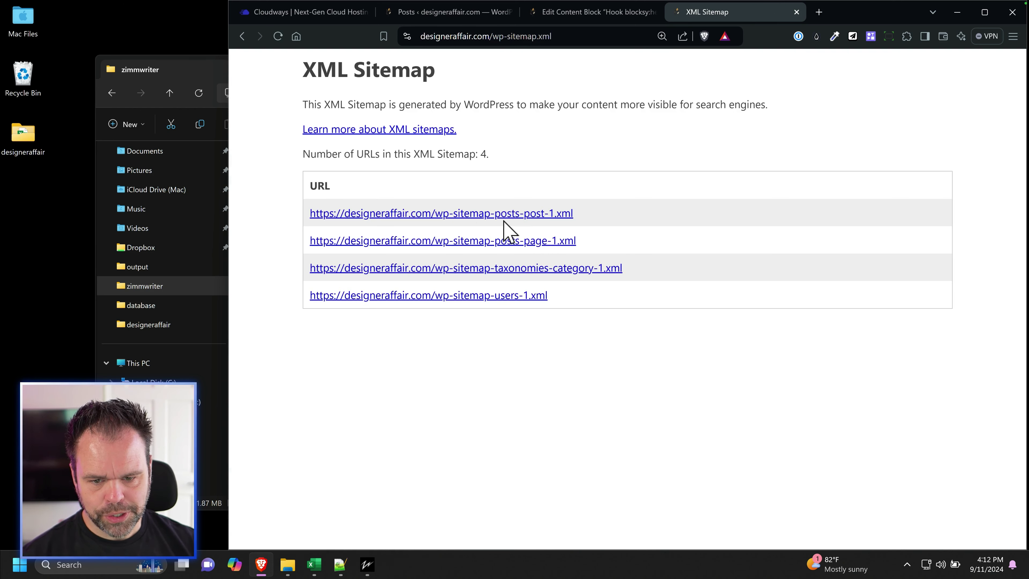
click(525, 227)
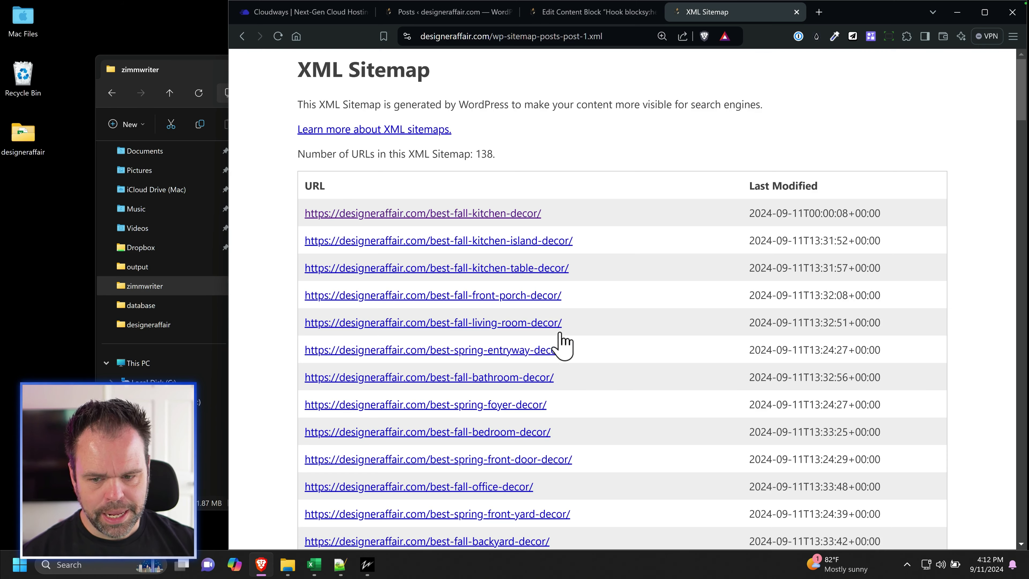
Step: Look through the posts sitemap and copy its entire contents
drag(306, 220, 406, 418)
scroll(583, 425, down, 15)
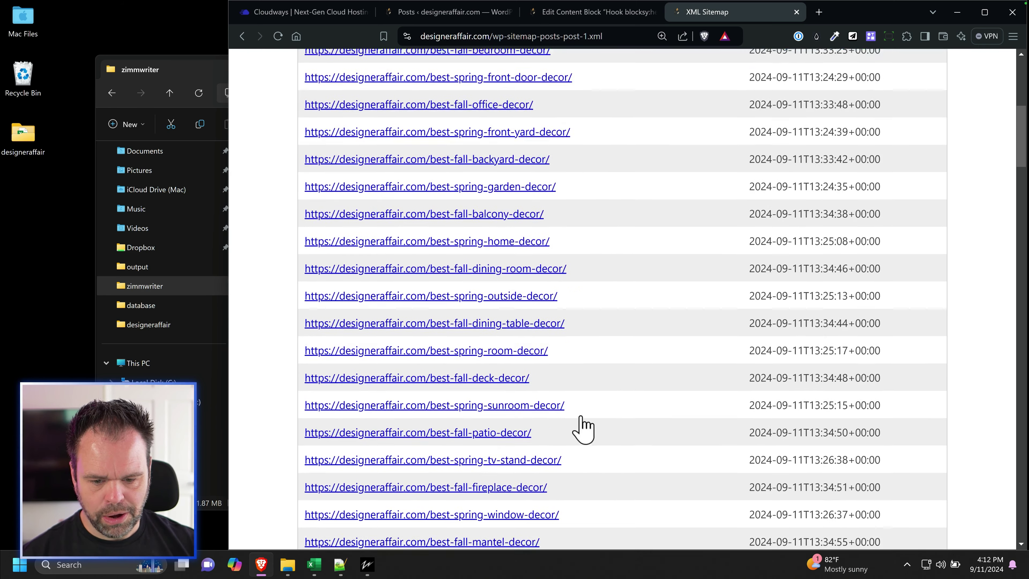
scroll(598, 421, down, 10)
scroll(604, 419, down, 12)
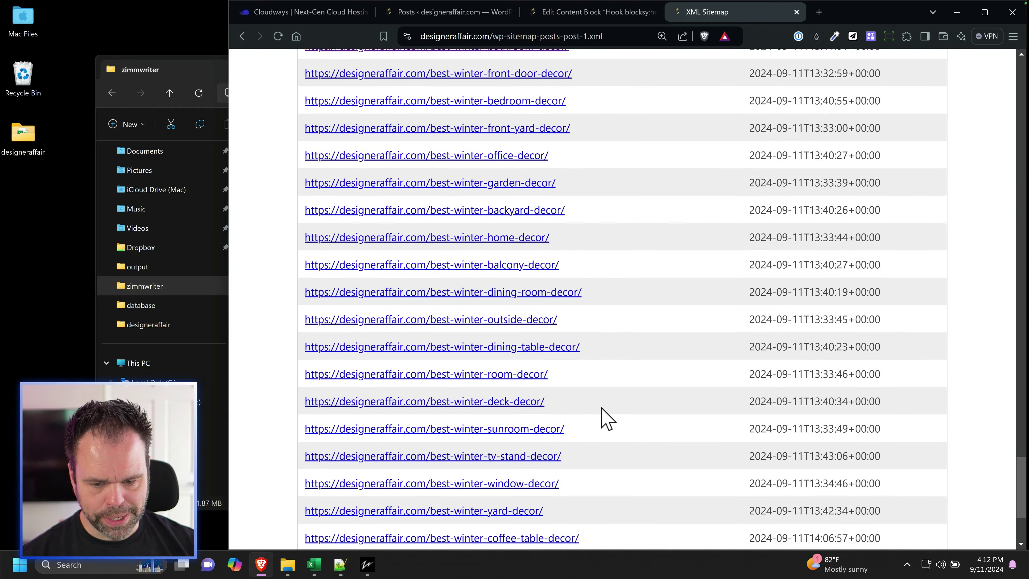
key(ctrl+a)
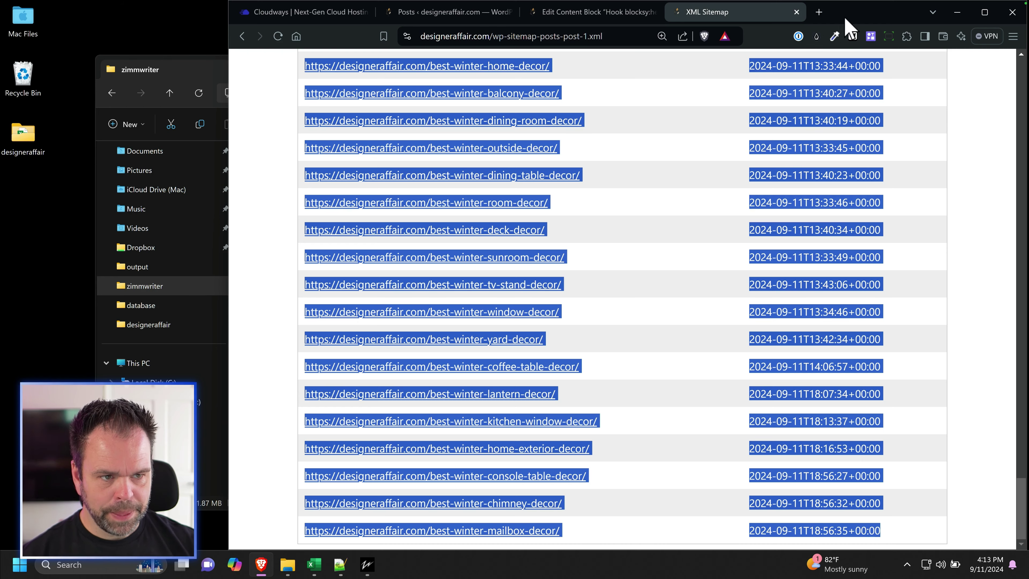
Step: Search Google for "url extractor" in a new tab, and paste the copied sitemap contents into the input window of Text-Filter.com's URL extractor
click(819, 12)
text(google page speed)
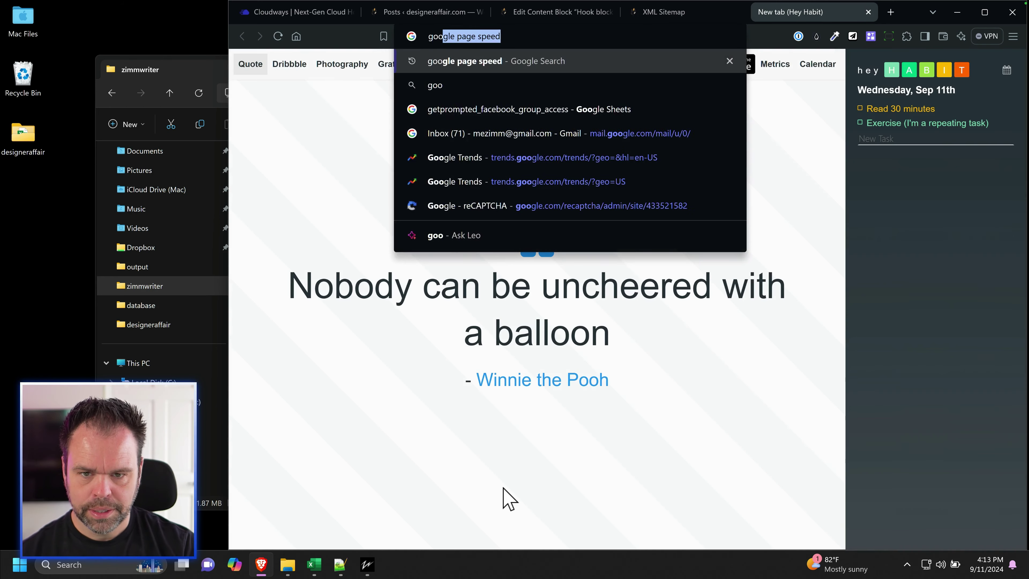
key(Return)
text(url extractor)
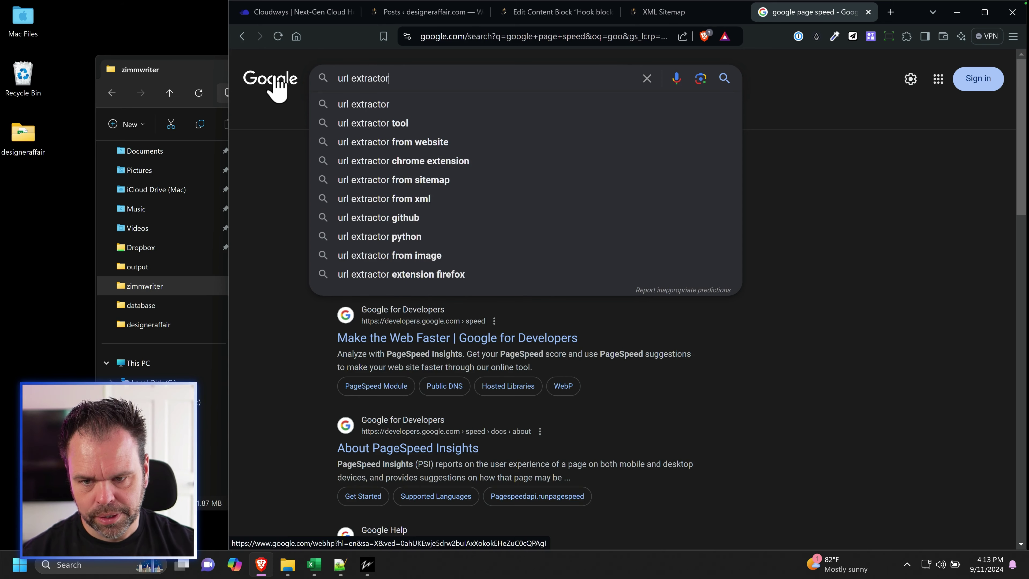
key(Return)
scroll(402, 332, down, 5)
click(428, 337)
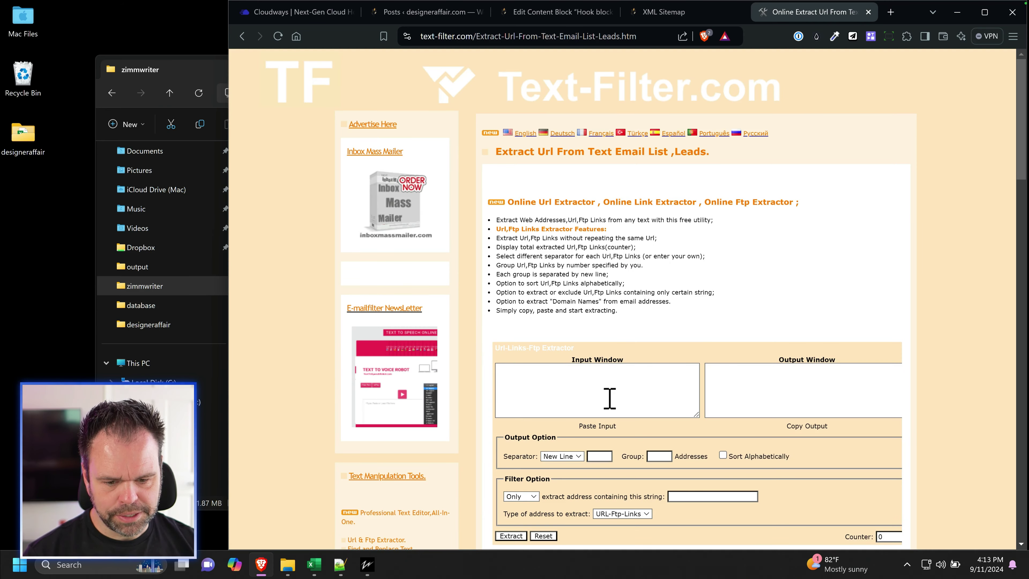
click(612, 391)
key(ctrl+v)
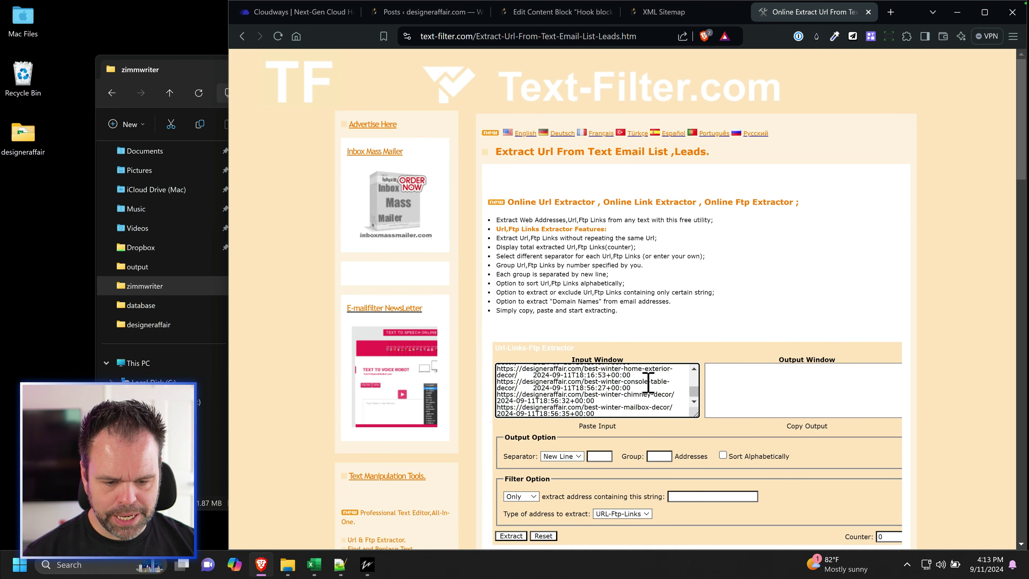
Step: Return to the XML sitemap, clear the selection, and review the full list of post URLs
click(664, 12)
scroll(782, 217, up, 8)
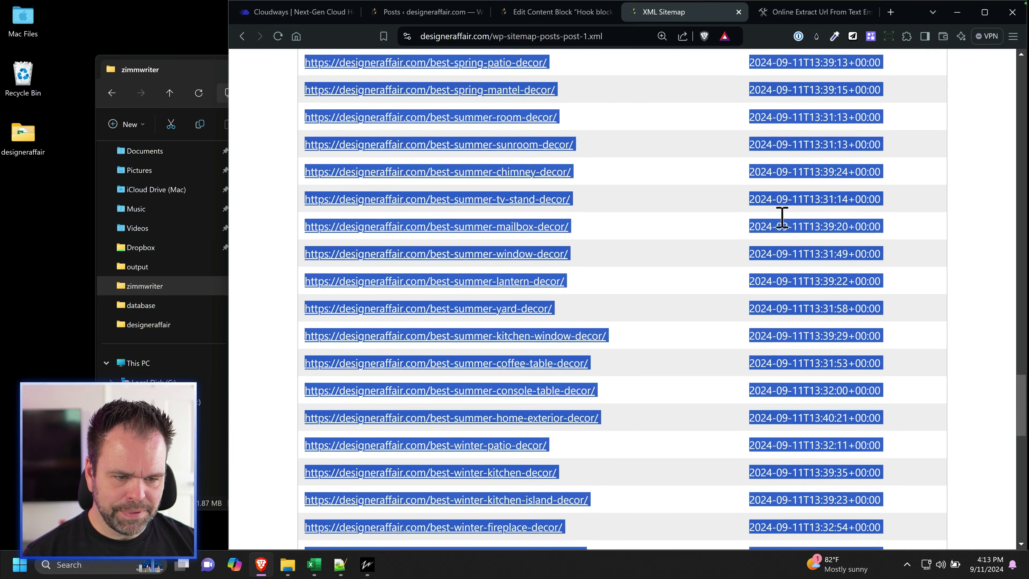
scroll(781, 217, up, 20)
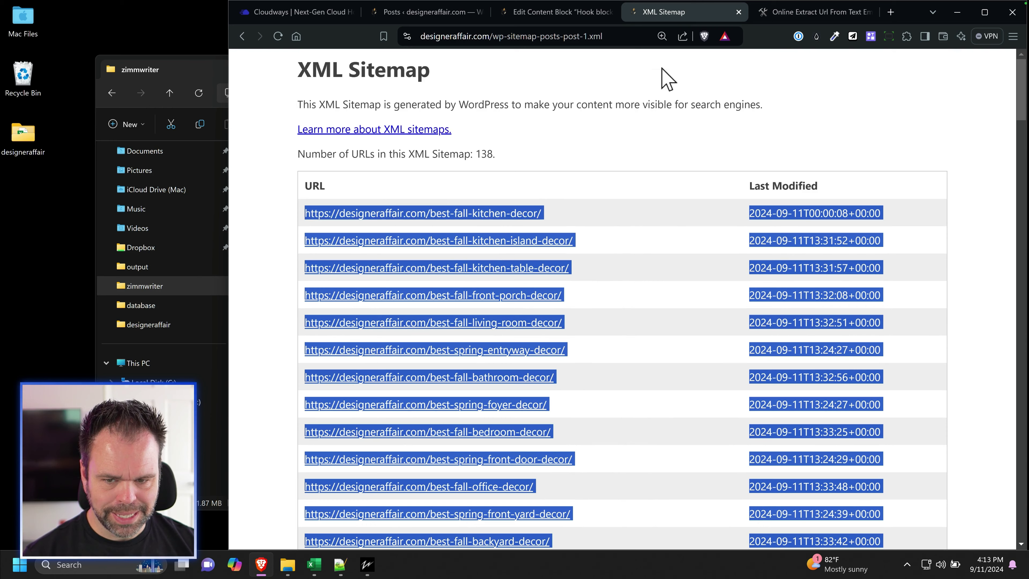
click(557, 119)
scroll(502, 243, down, 20)
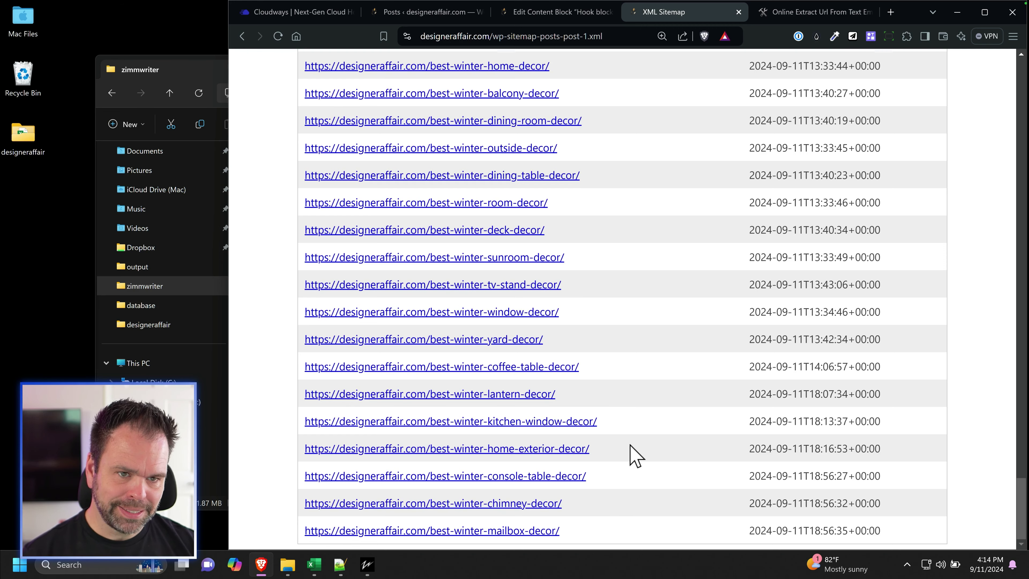
Step: Run the extraction in Text-Filter.com's URL extractor on the pasted sitemap text and copy the output list
click(812, 12)
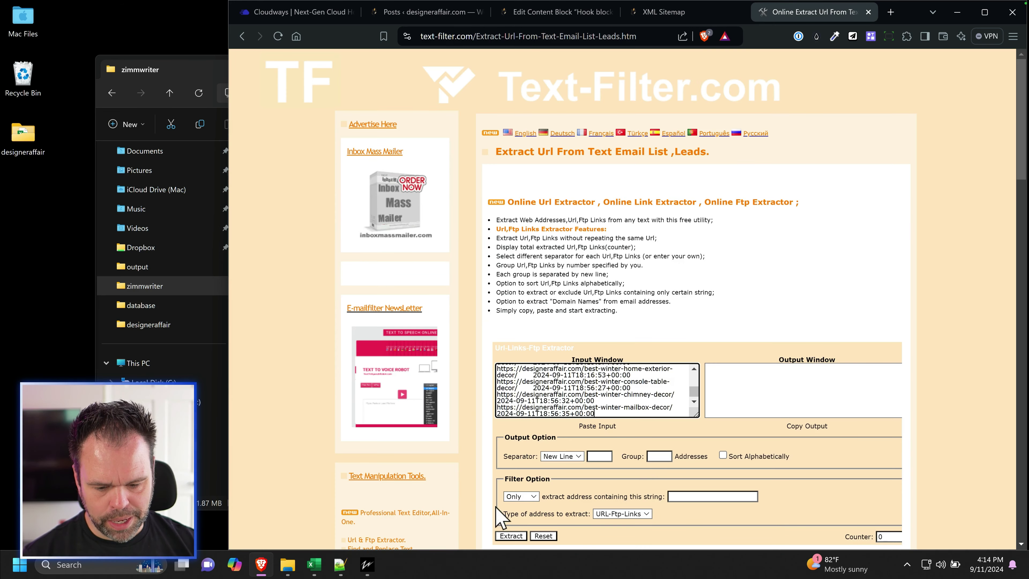
click(512, 535)
scroll(823, 399, down, 2)
click(806, 425)
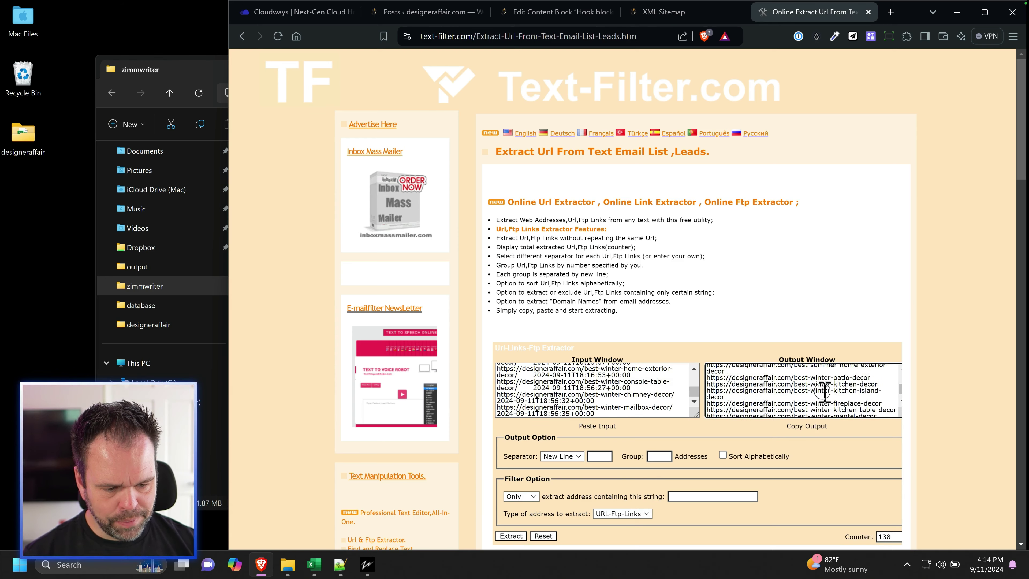
Step: Switch to Notepad++ and paste the extracted URL list as the full contents of the "new 4" document
click(340, 564)
click(465, 187)
key(ctrl+a)
key(ctrl+v)
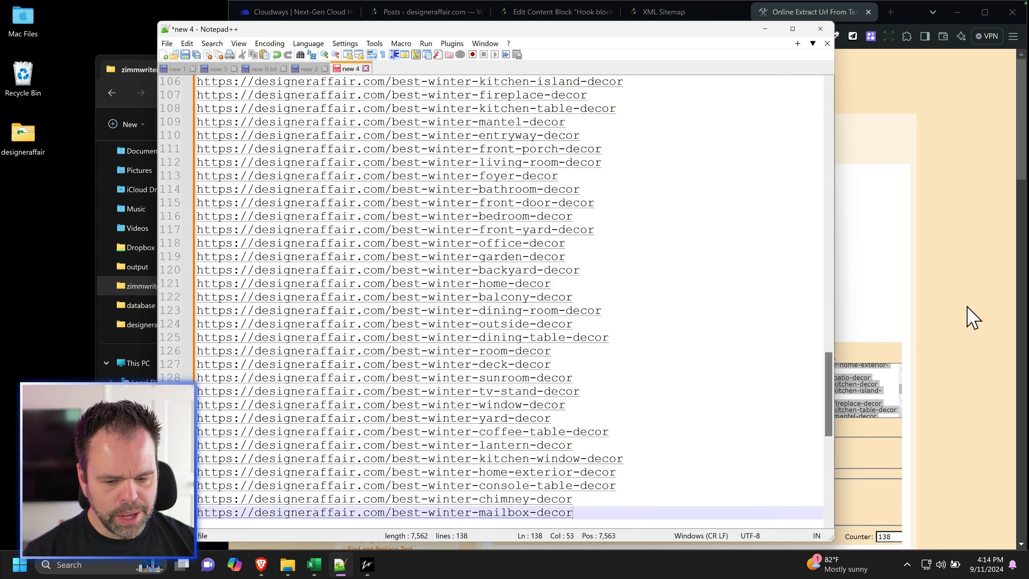
click(937, 198)
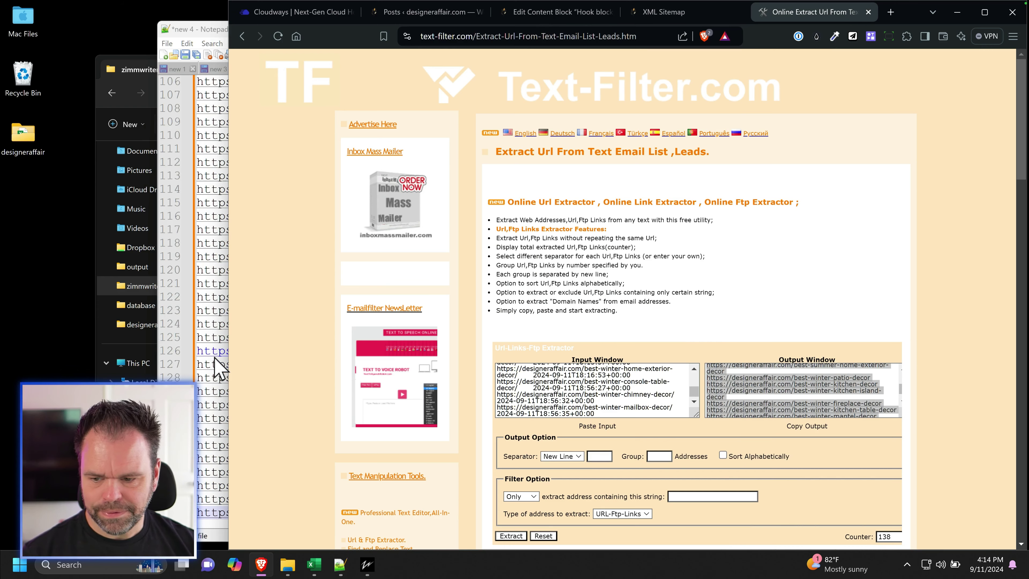
click(682, 18)
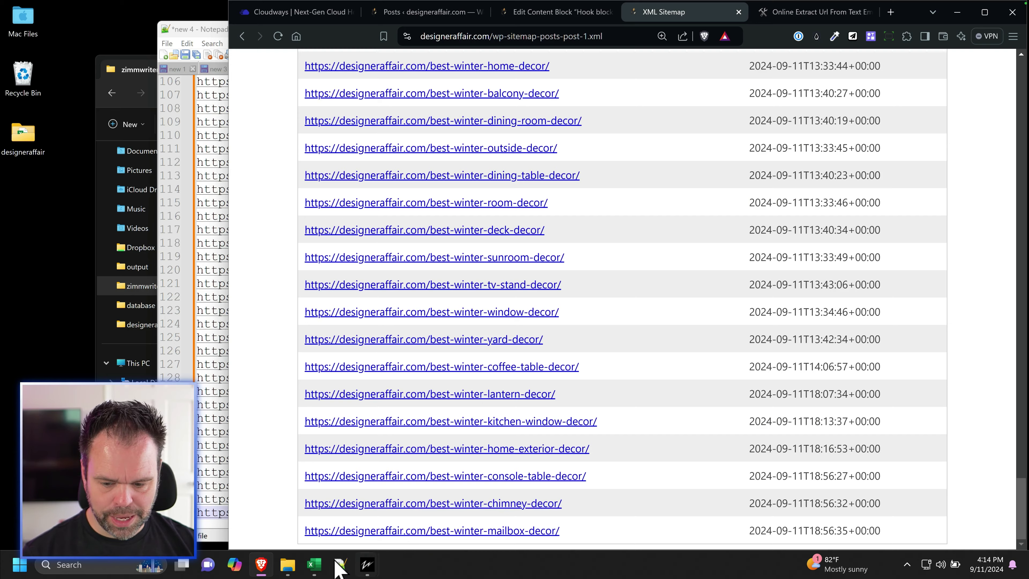
click(313, 563)
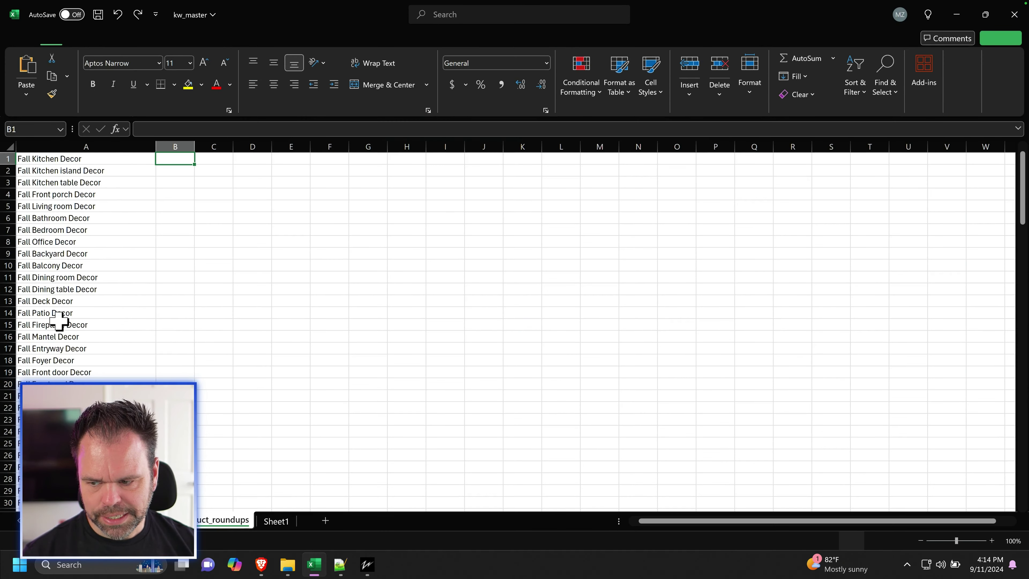
text(https://yoursite.com/best-fall-kitchen-decor)
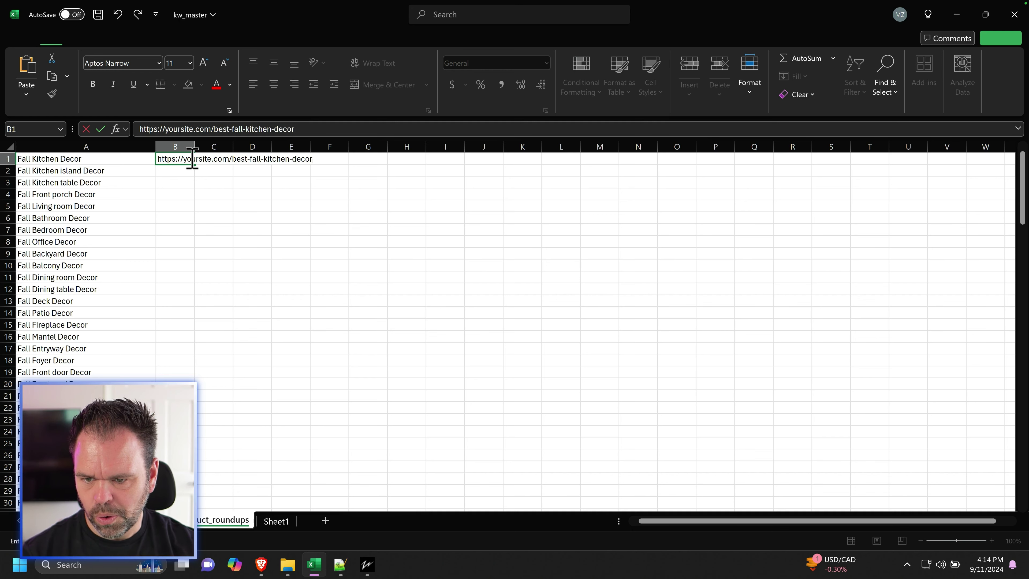
text(/)
key(Return)
Step: Correct the accented "décor" to "decor" in cell B1's URL and widen column B to fit it
click(187, 159)
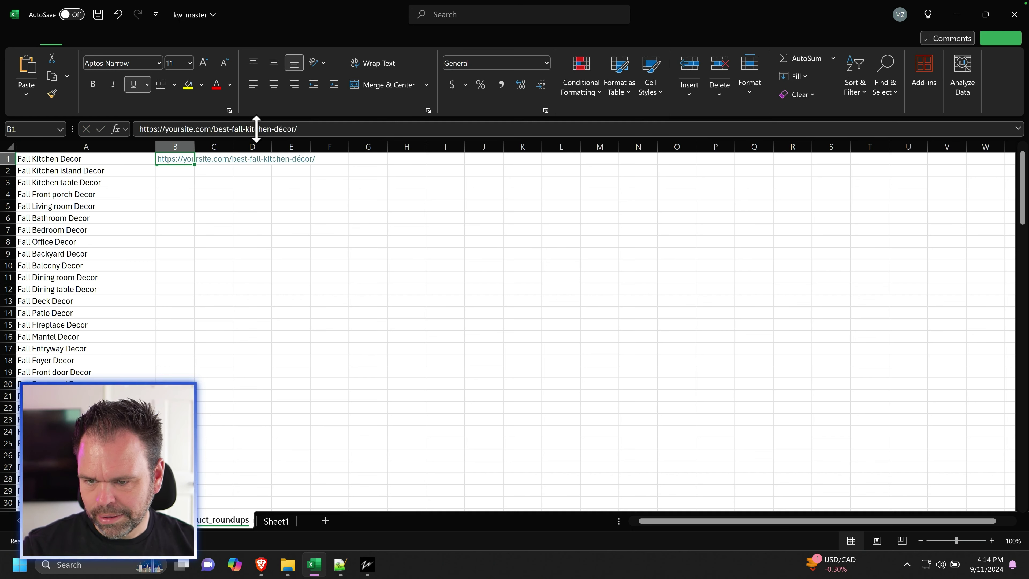
click(280, 129)
key(BackSpace)
text(e)
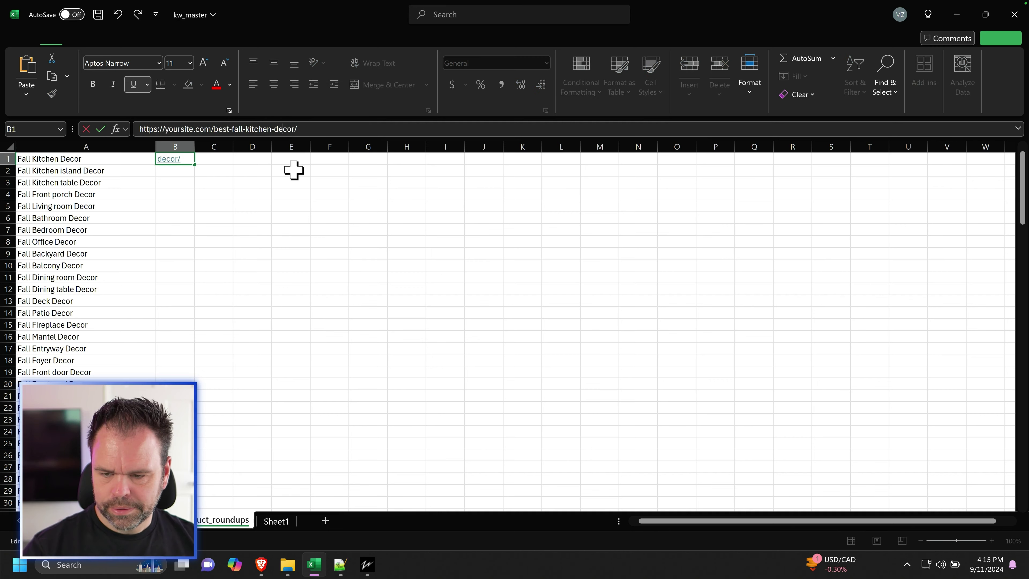
key(Return)
click(259, 193)
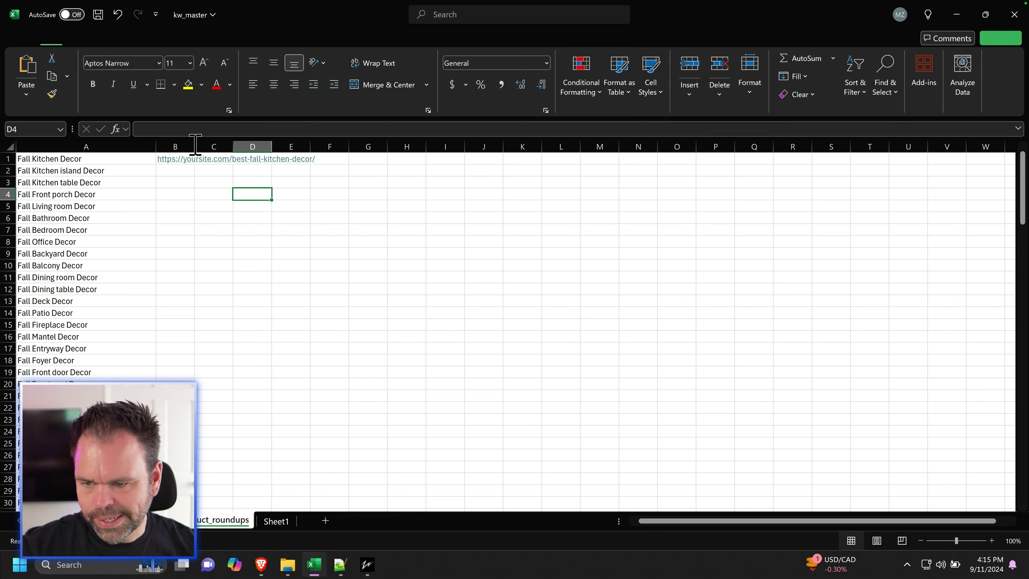
drag(195, 145, 333, 148)
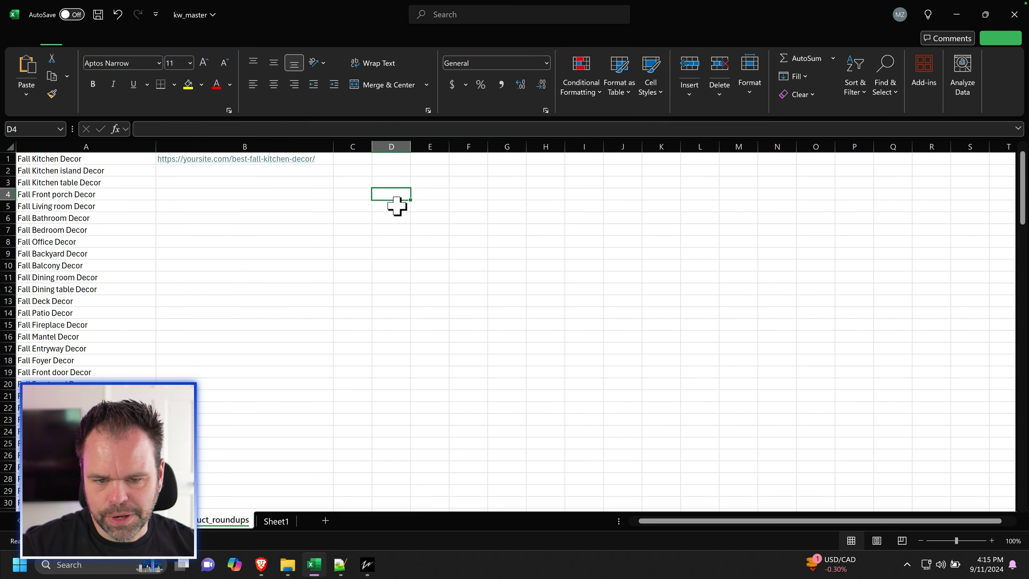
Step: Minimize Excel, copy the entire URL list from the Notepad++ document, and minimize Notepad++
click(956, 14)
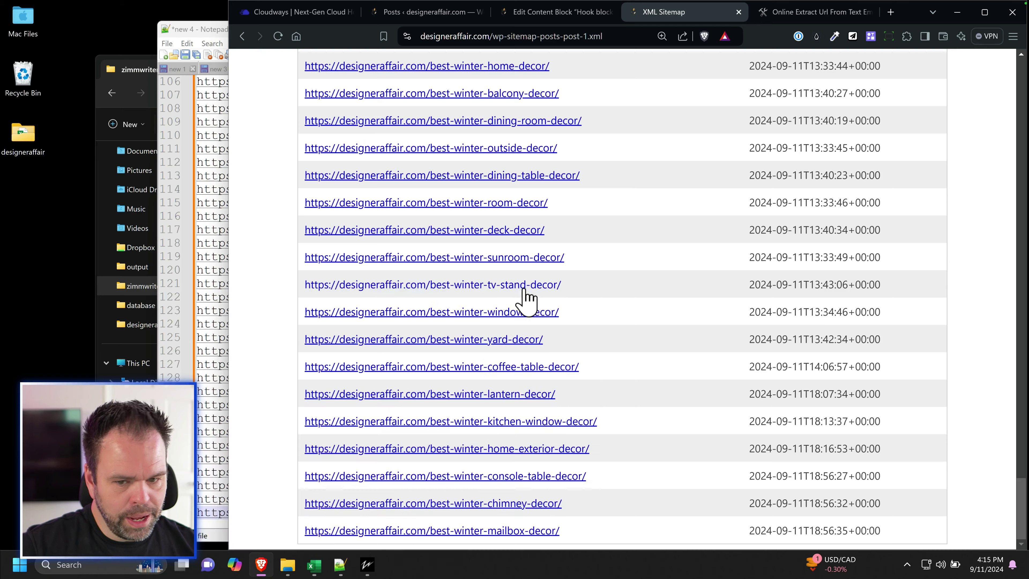
mouse_move(367, 564)
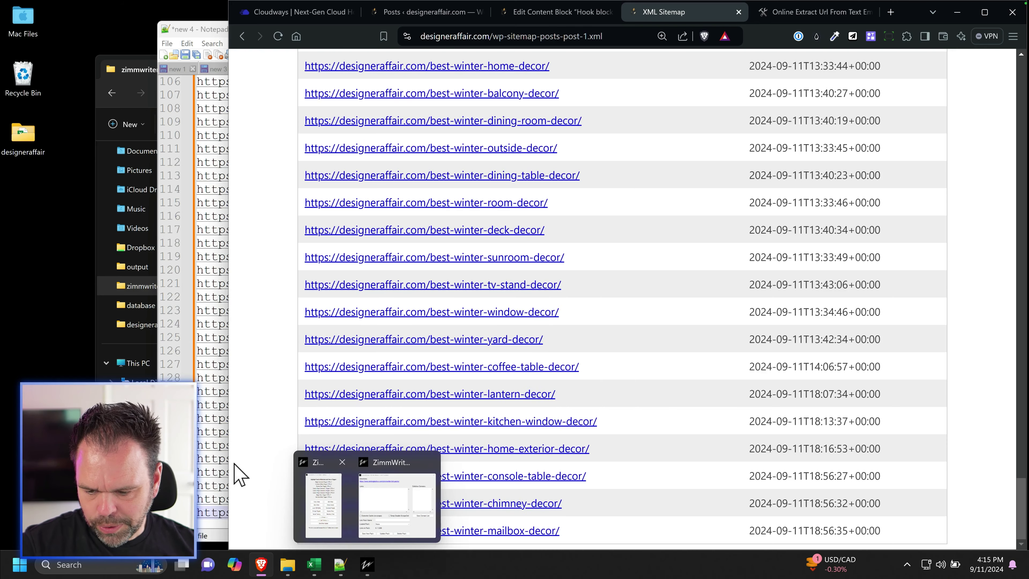
click(231, 443)
click(712, 341)
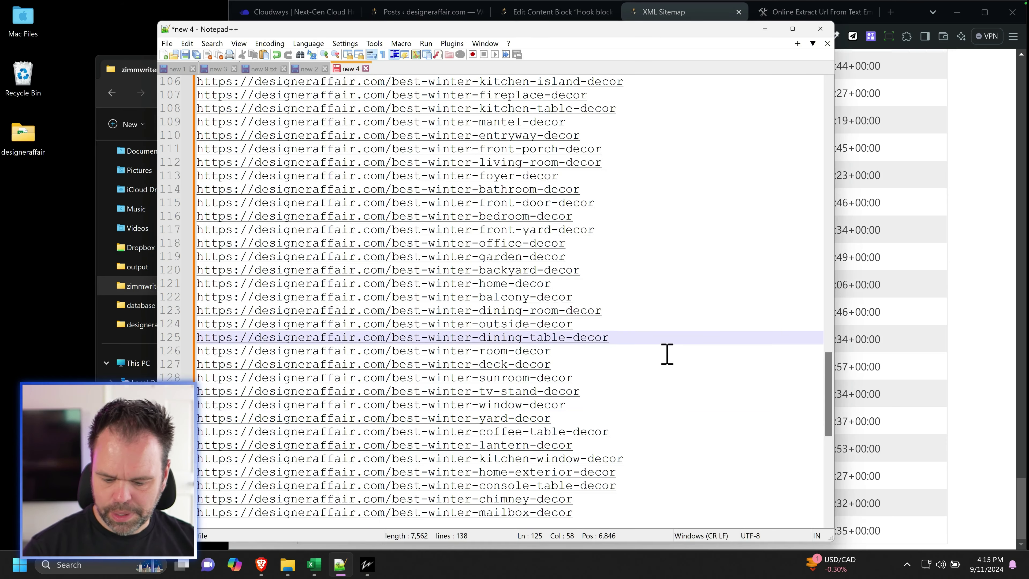
key(ctrl+a)
click(764, 28)
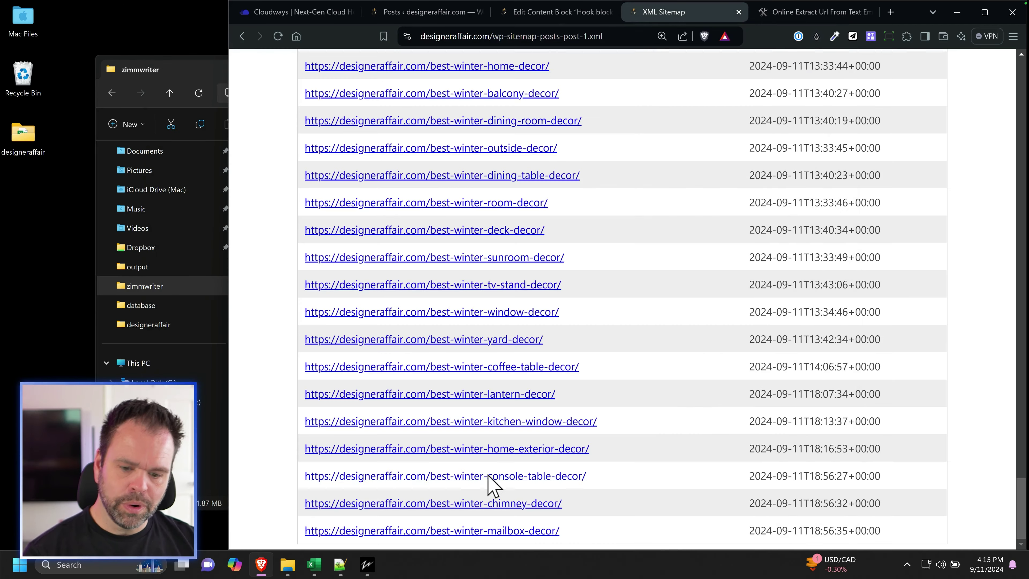
Step: Paste the copied URLs into the Links box of ZimmWriter's Link Toolbox and enable Temp Disable ScrapeOwl
mouse_move(363, 563)
click(414, 497)
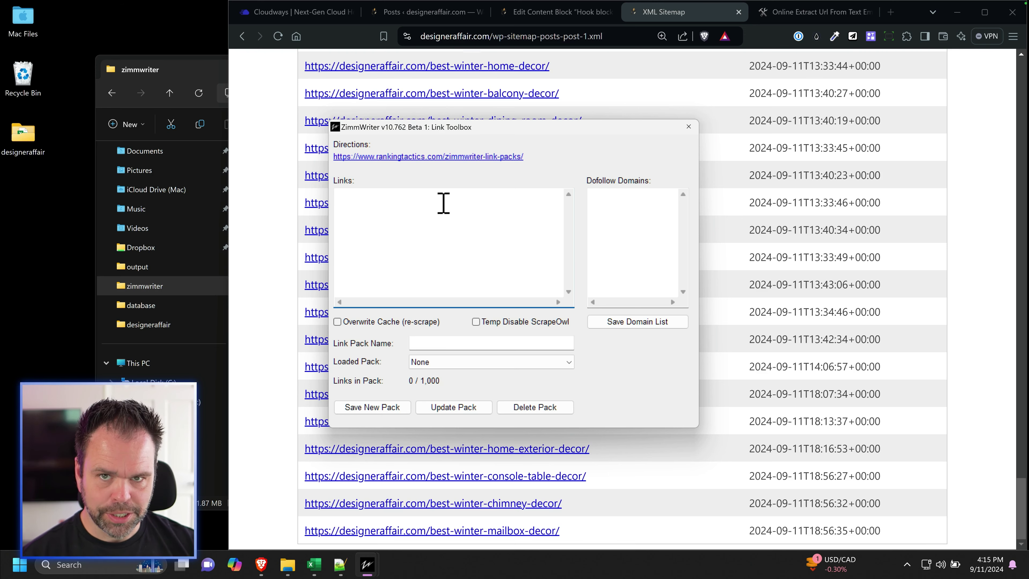
key(ctrl+v)
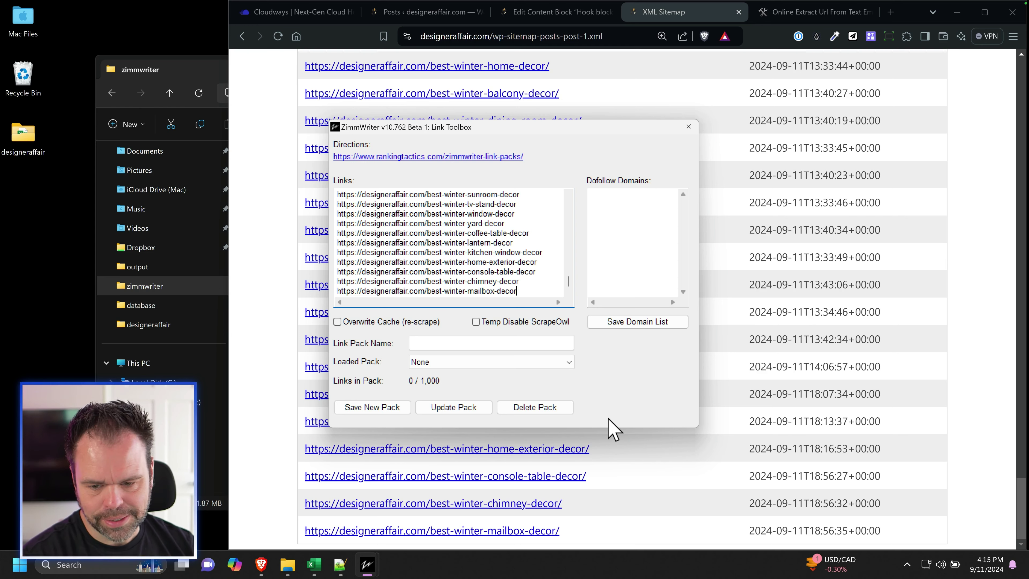
scroll(536, 254, up, 10)
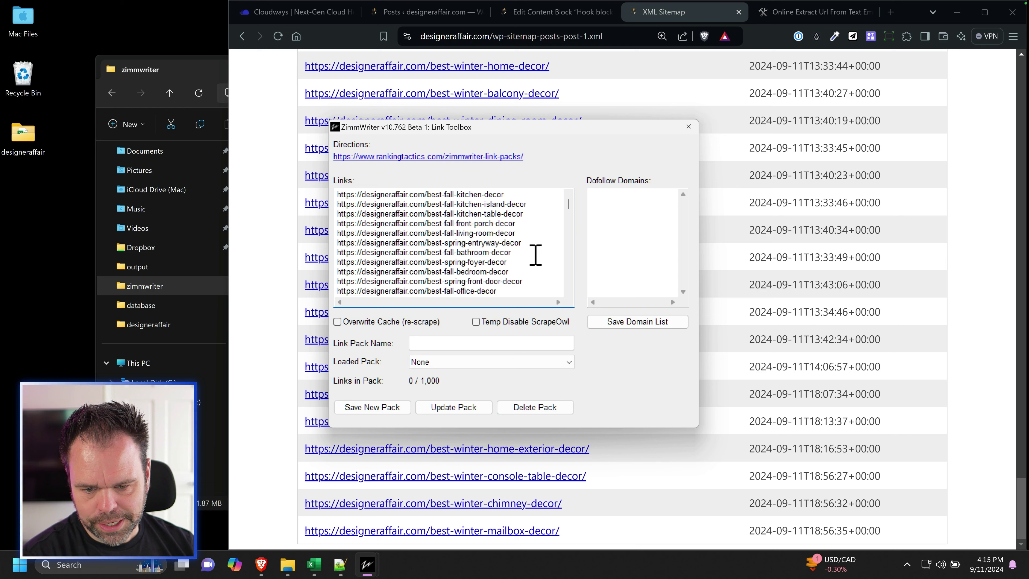
click(504, 324)
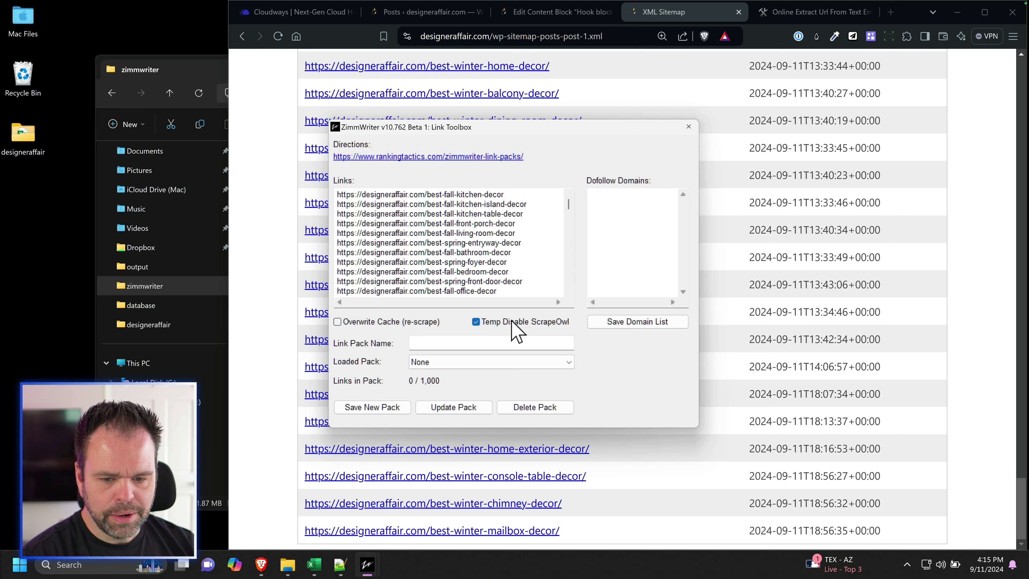
Step: Trim the Links list to its first three URLs, deleting everything after best-fall-kitchen-table-decor
mouse_move(568, 203)
mouse_down()
mouse_move(569, 264)
mouse_move(558, 202)
mouse_up()
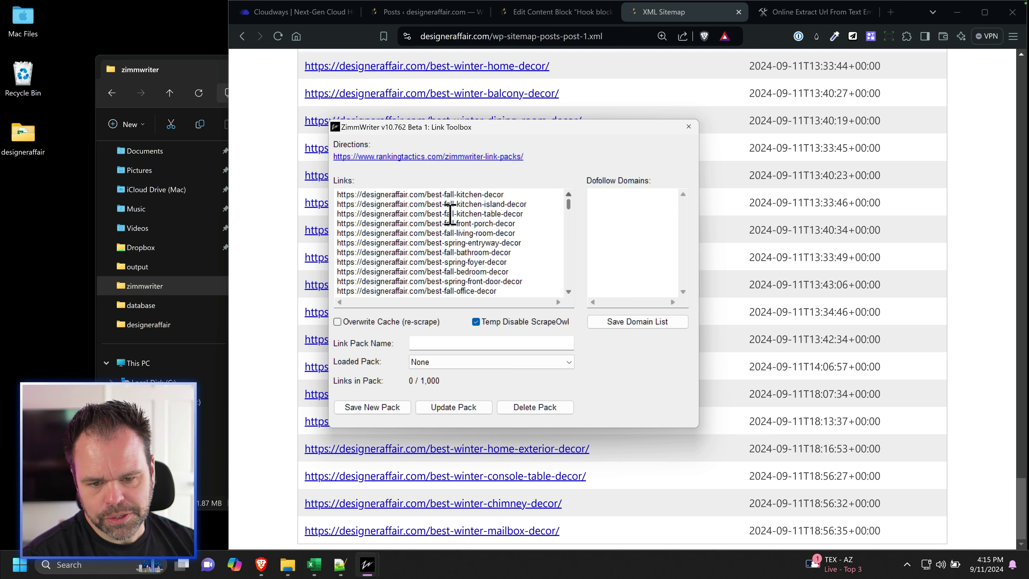
drag(569, 205, 572, 300)
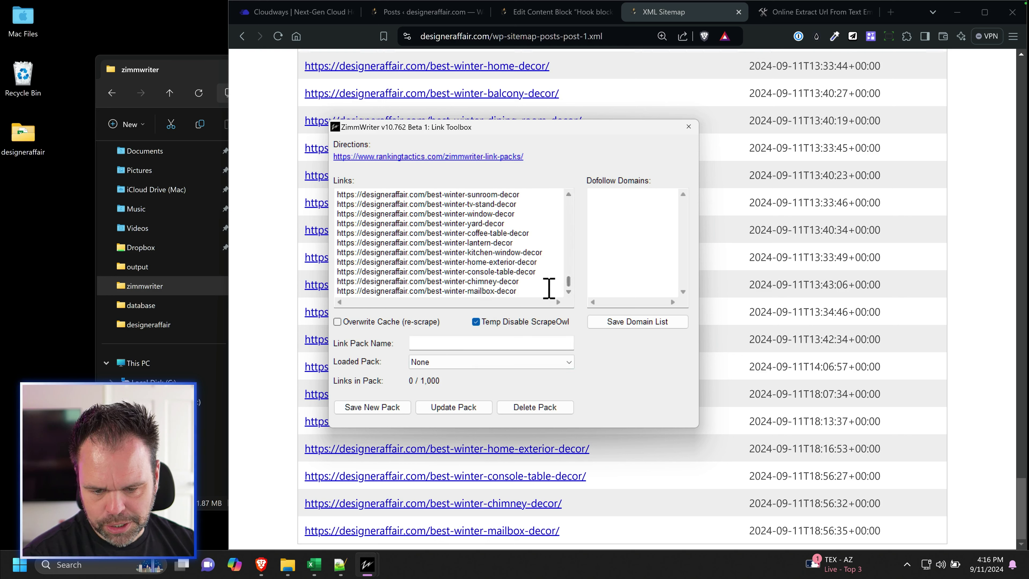
drag(549, 288, 344, 230)
key(Delete)
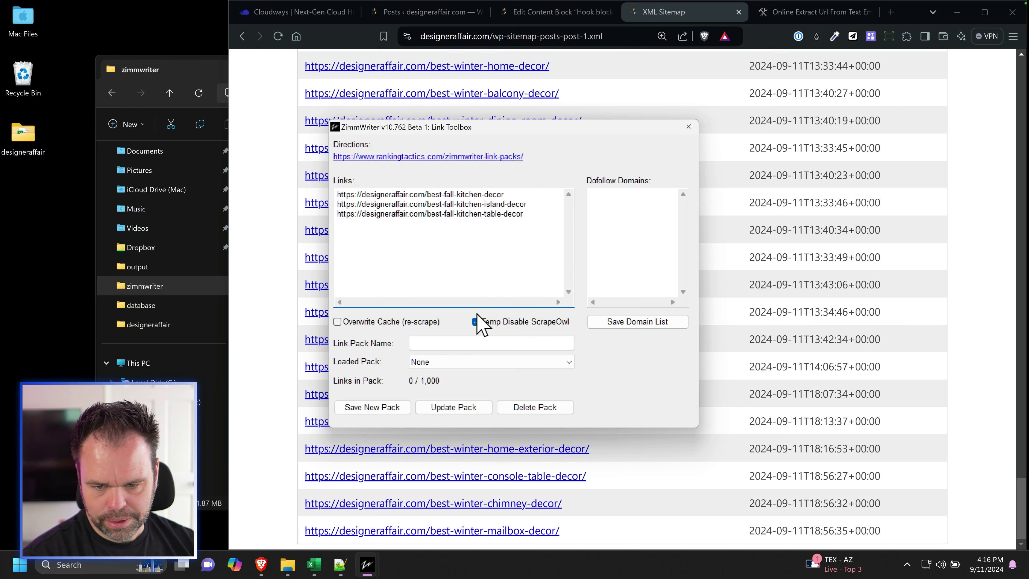
Step: Name the link pack designeraffair_products, save it as a new pack, and agree to process its links
click(455, 341)
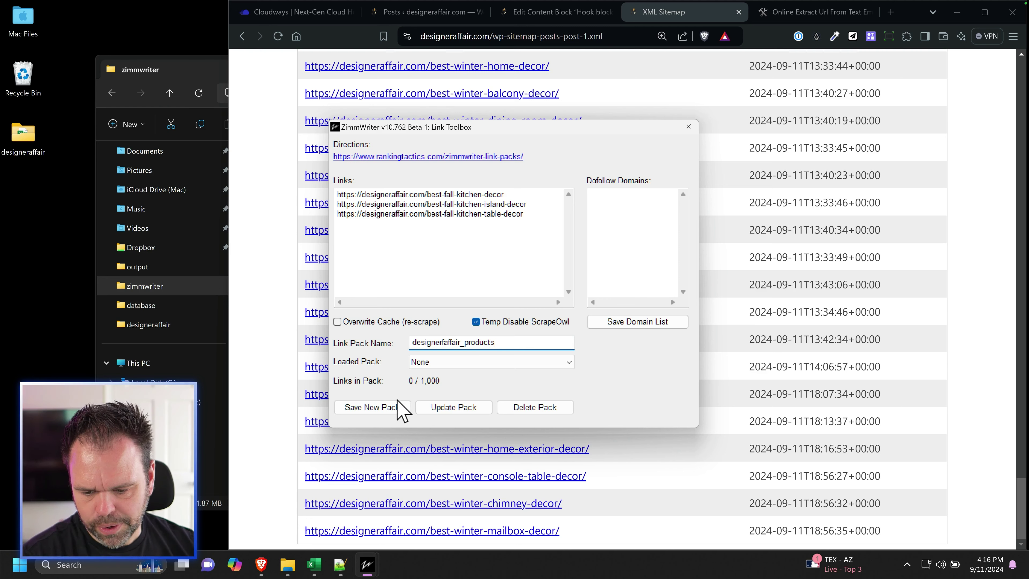
click(390, 408)
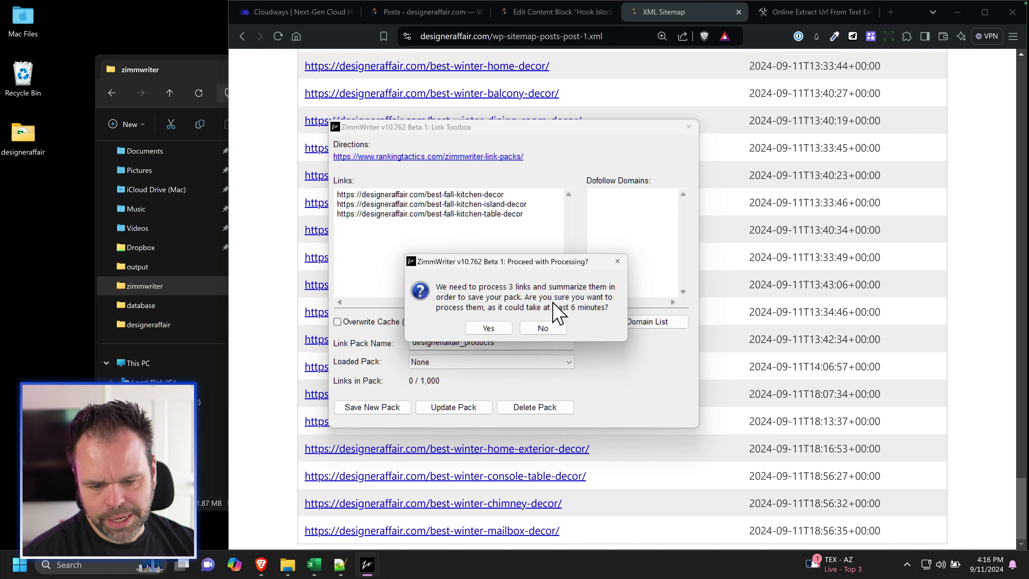
click(491, 329)
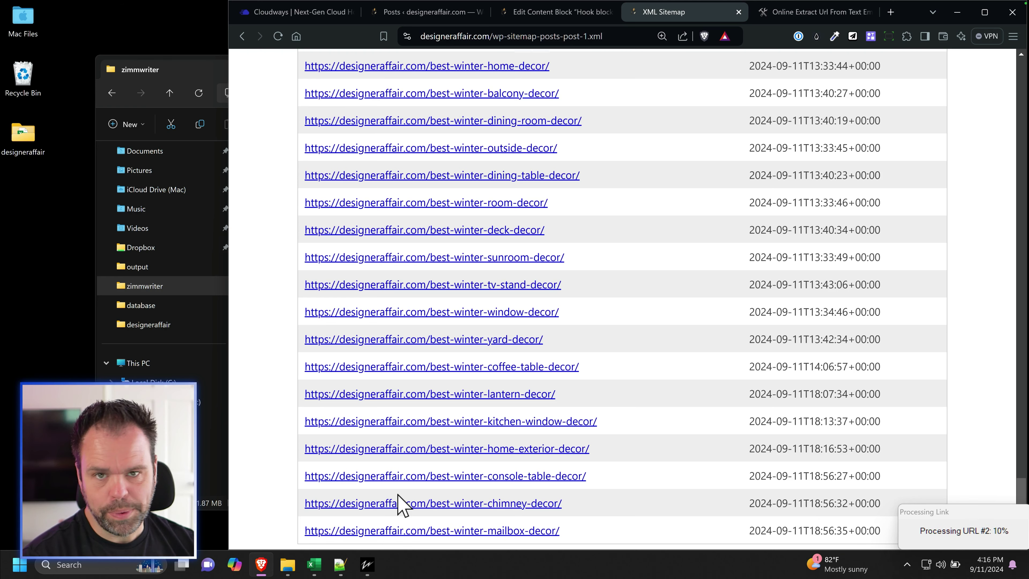
Step: Insert a blank line after the third URL, best-fall-kitchen-table-decor, in the Notepad++ list
click(340, 563)
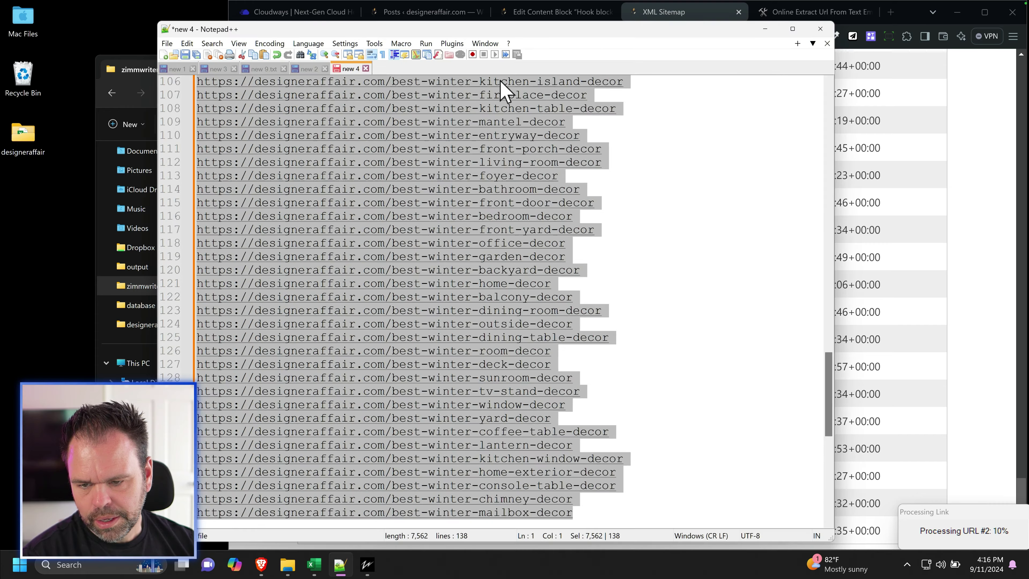
key(ctrl+a)
scroll(599, 174, up, 7)
click(601, 137)
click(619, 108)
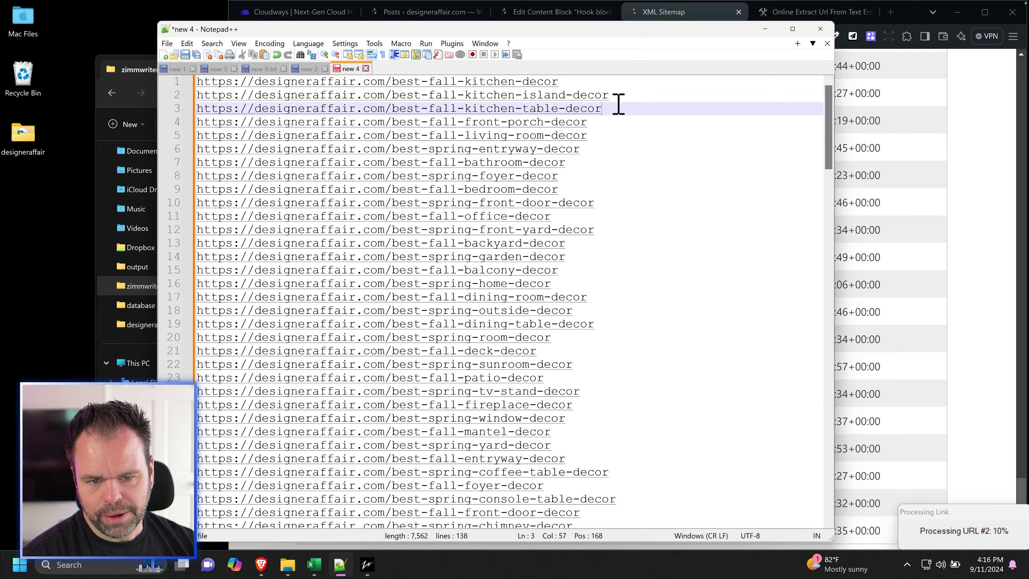
key(Return)
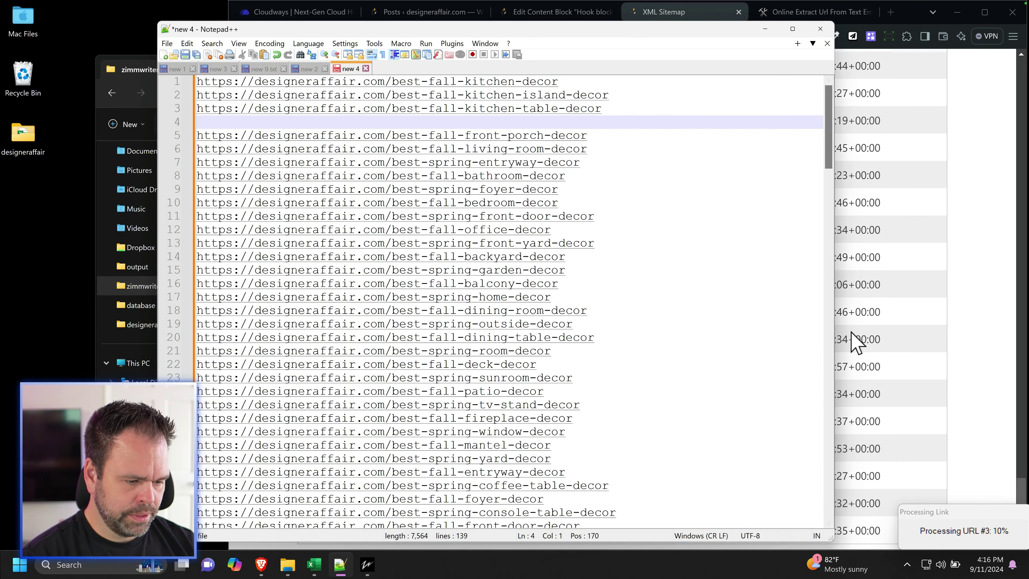
Step: Return to the browser and close the XML Sitemap and URL extractor tabs
click(953, 327)
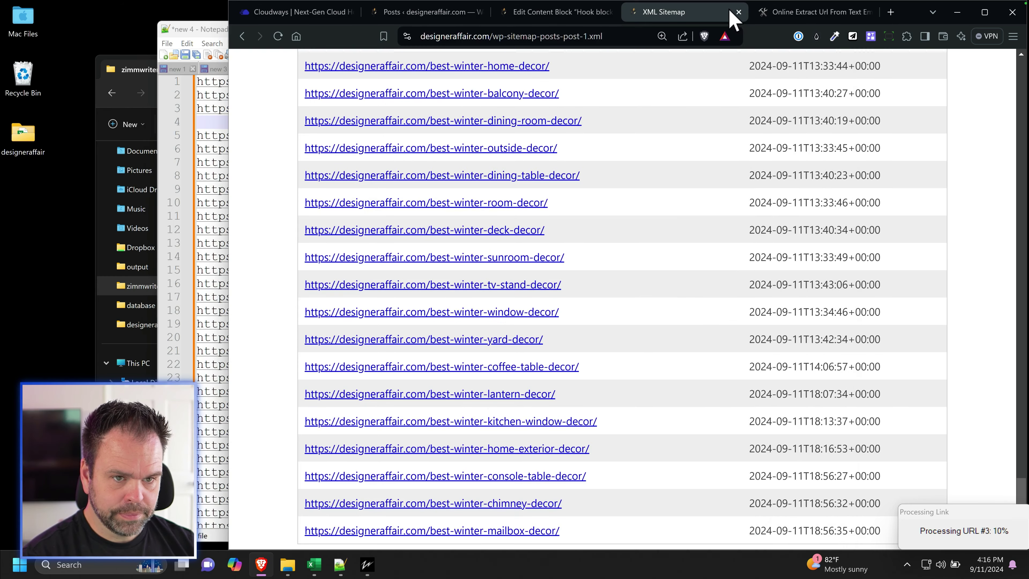
click(737, 12)
click(737, 12)
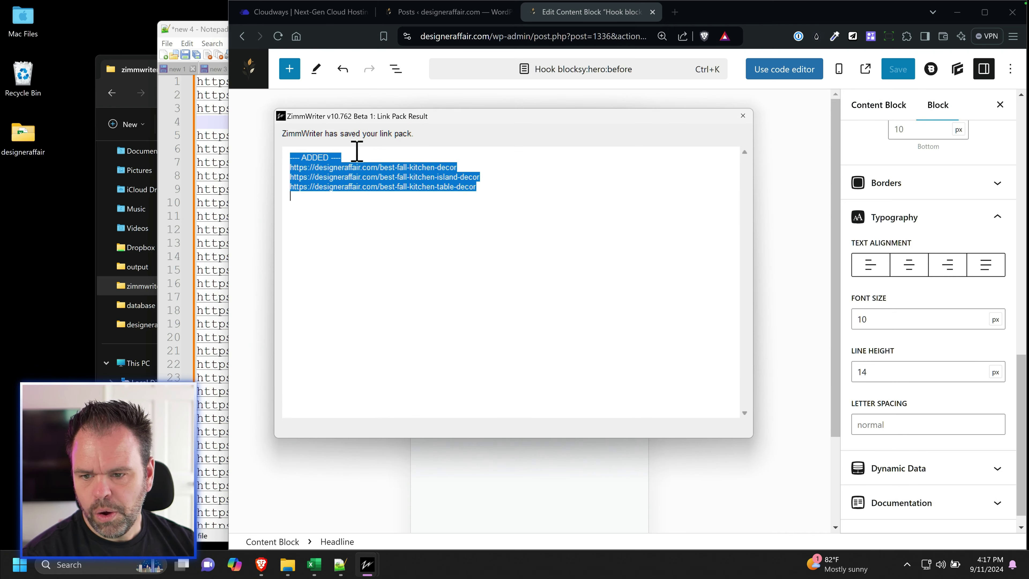
Step: Move ZimmWriter's Link Pack Result window aside, exit the block editor to the Content Blocks list, and close the result window
drag(378, 116, 282, 150)
click(286, 101)
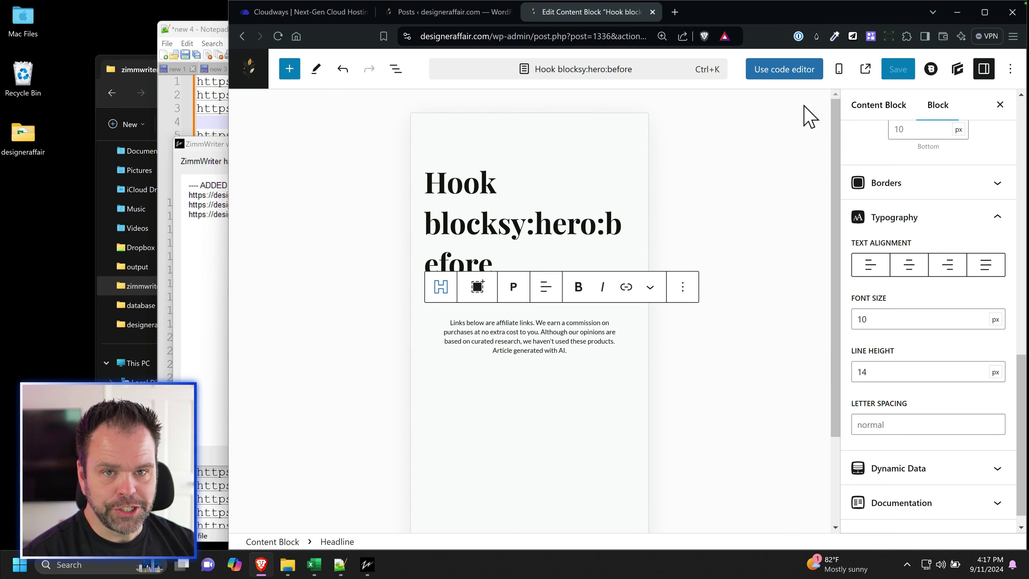
click(252, 69)
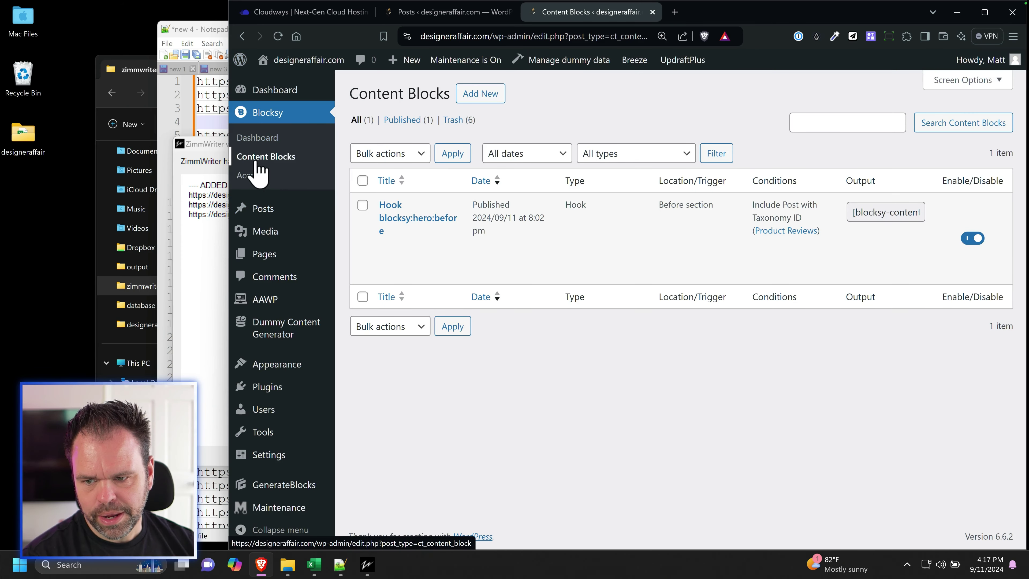
click(282, 163)
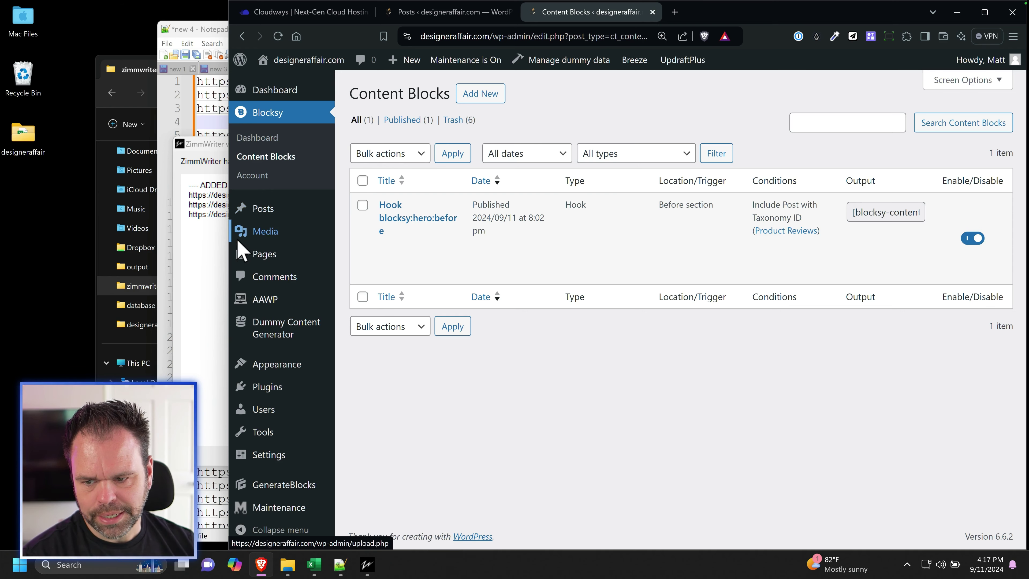
click(218, 259)
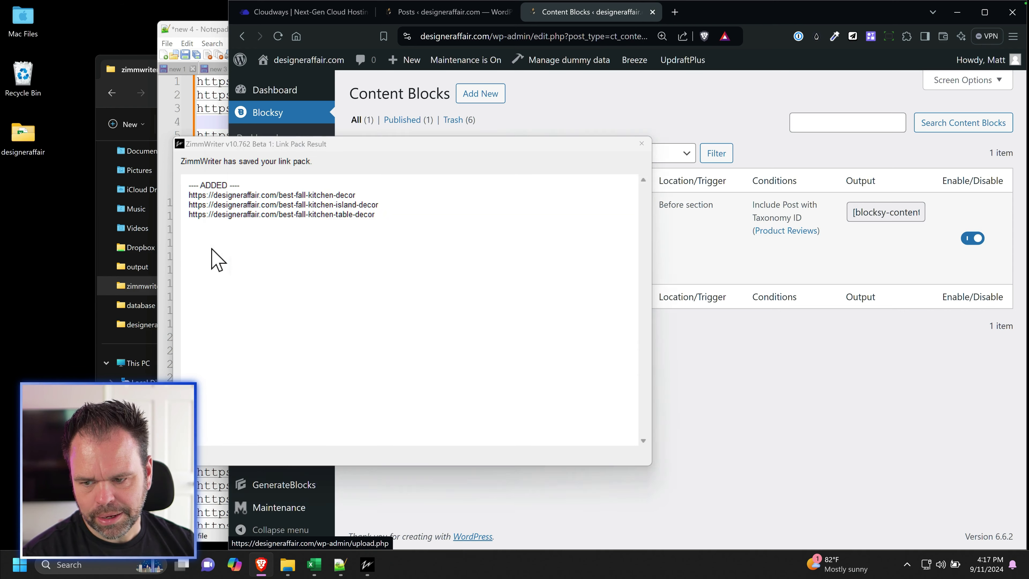
click(641, 143)
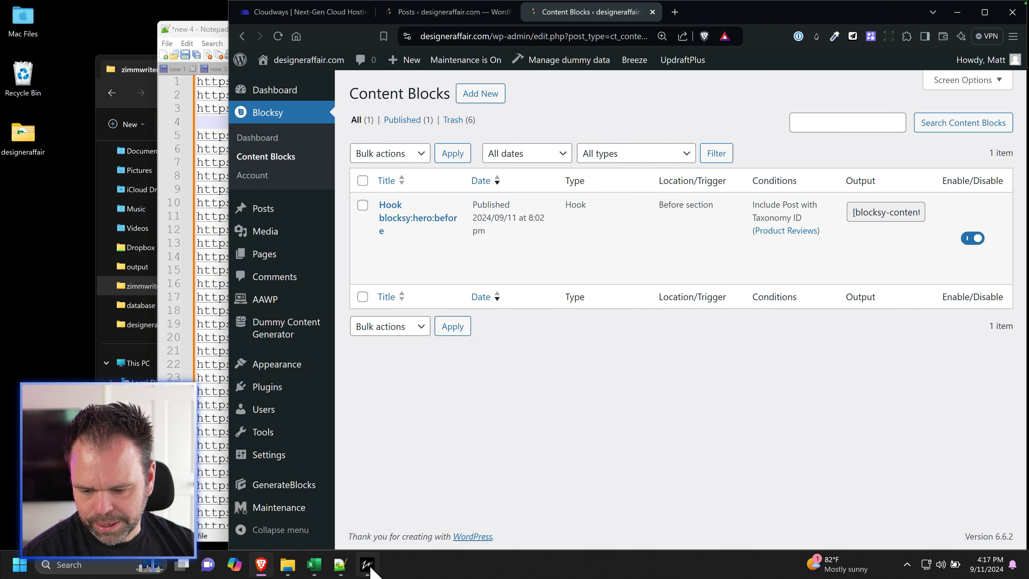
Step: Open ZimmWriter's Link Toolbox, load the designerfaffair_products pack, and move the toolbox window aside
click(367, 564)
click(405, 357)
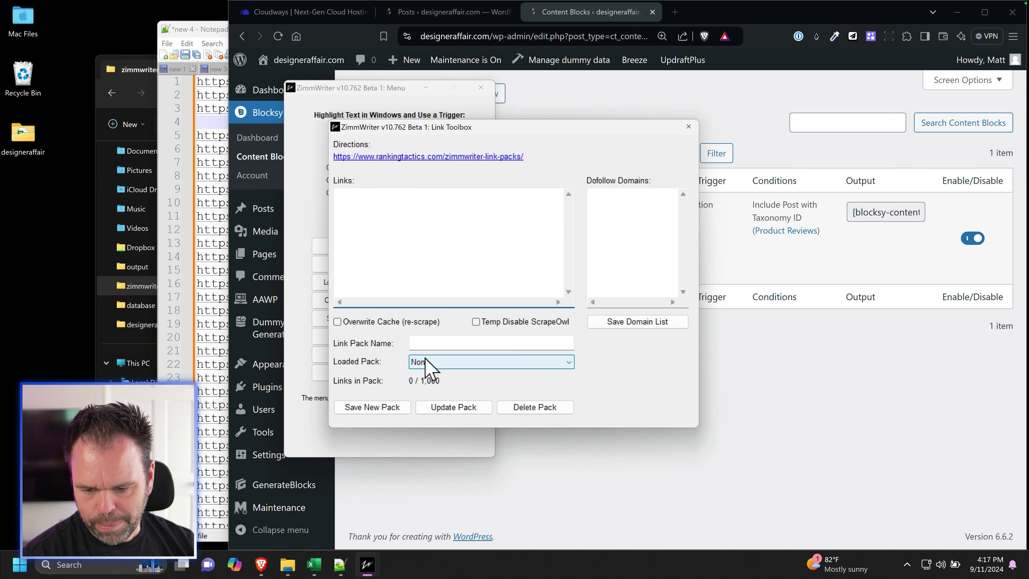
click(454, 363)
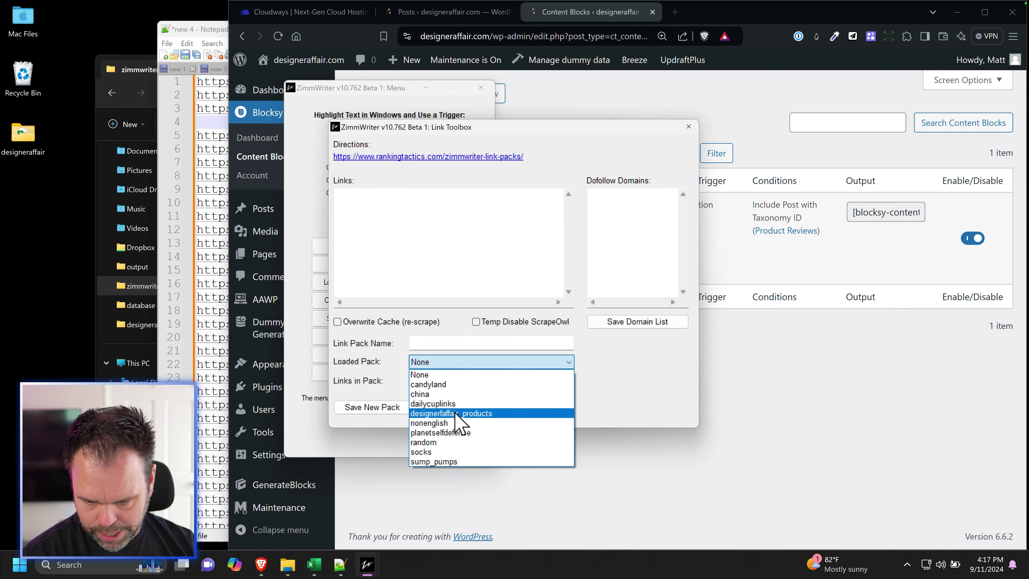
click(461, 413)
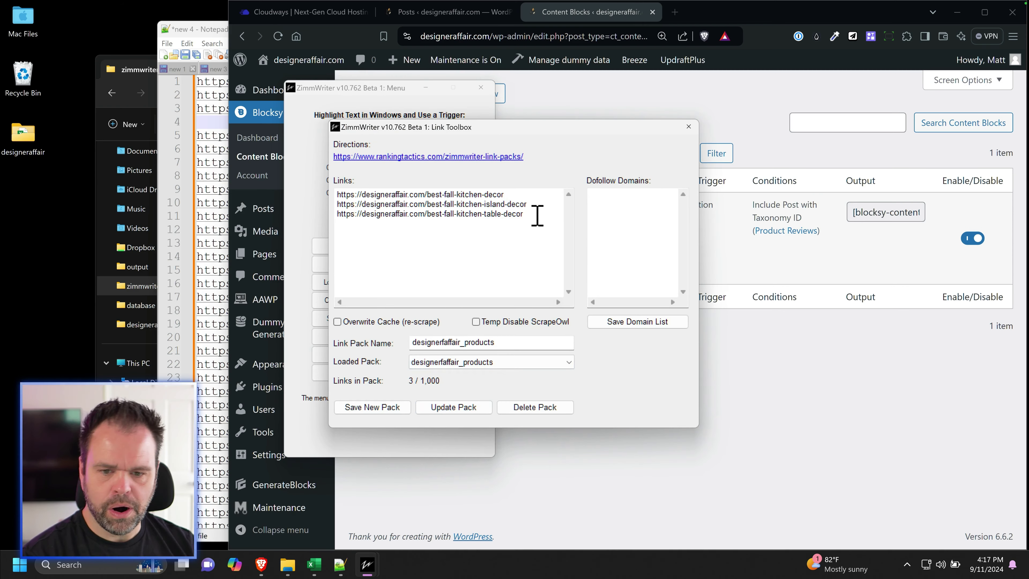
click(515, 236)
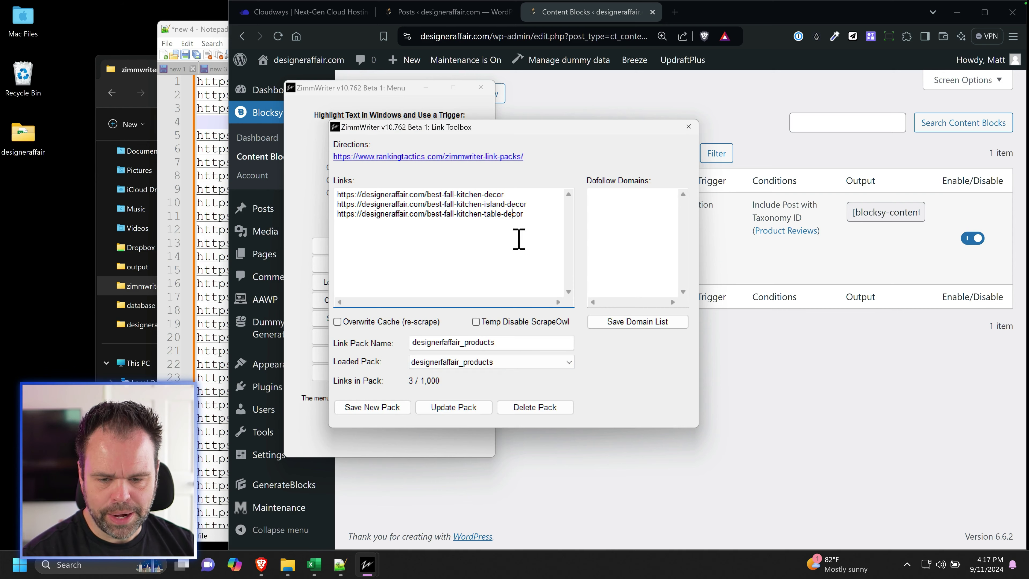
drag(541, 128, 618, 131)
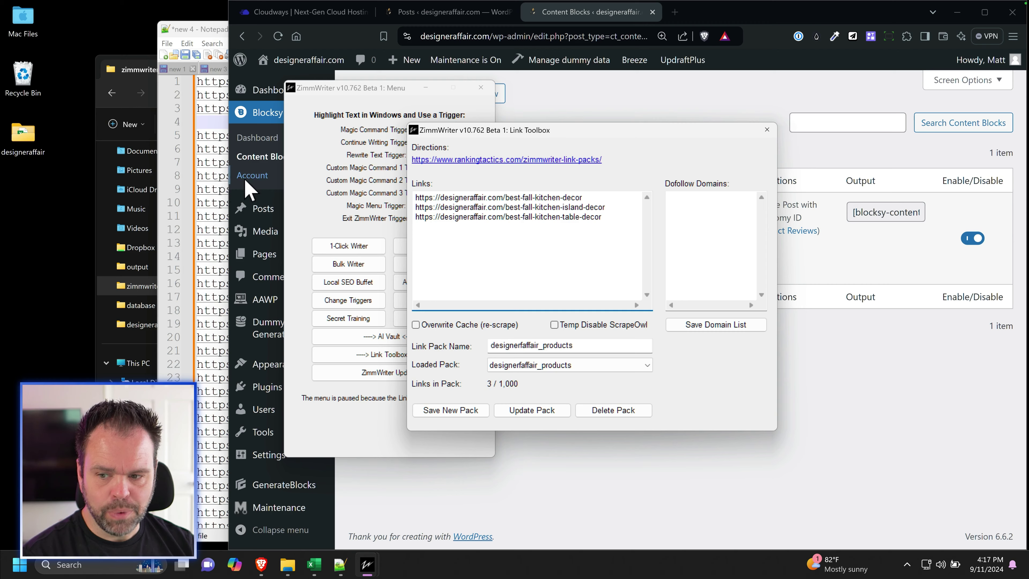
Step: Copy the best-fall-front-porch-decor URL from the Notepad++ list and add it as the fourth link in the Link Toolbox
click(221, 121)
click(583, 149)
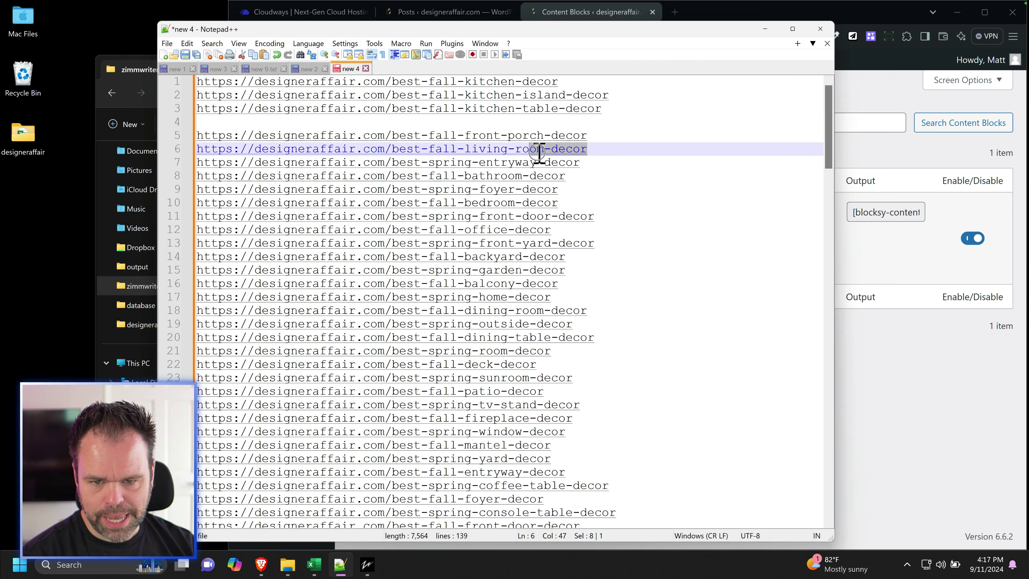
drag(602, 137, 202, 134)
key(ctrl+c)
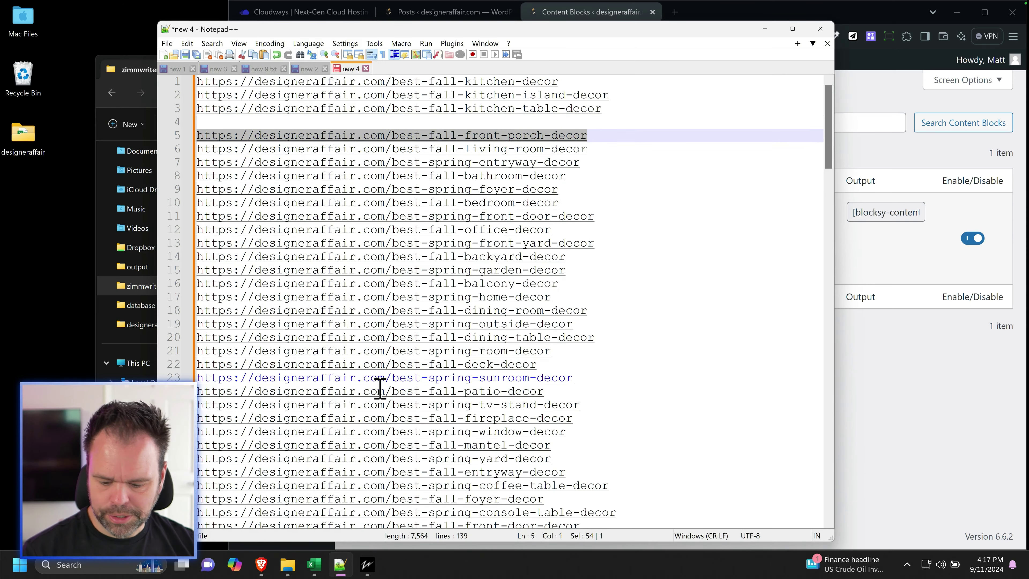
mouse_move(367, 563)
click(419, 499)
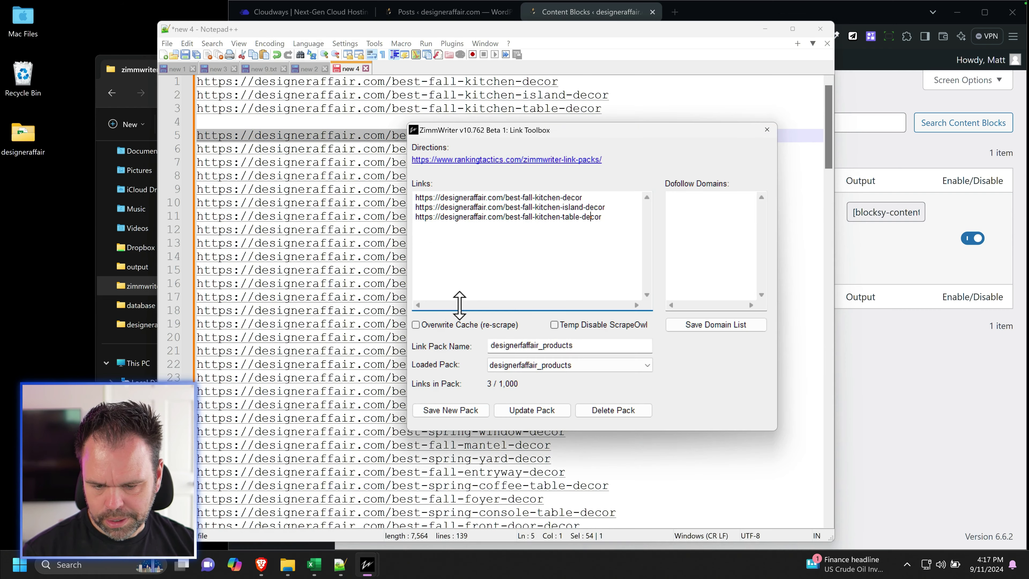
click(626, 231)
key(Return)
key(ctrl+v)
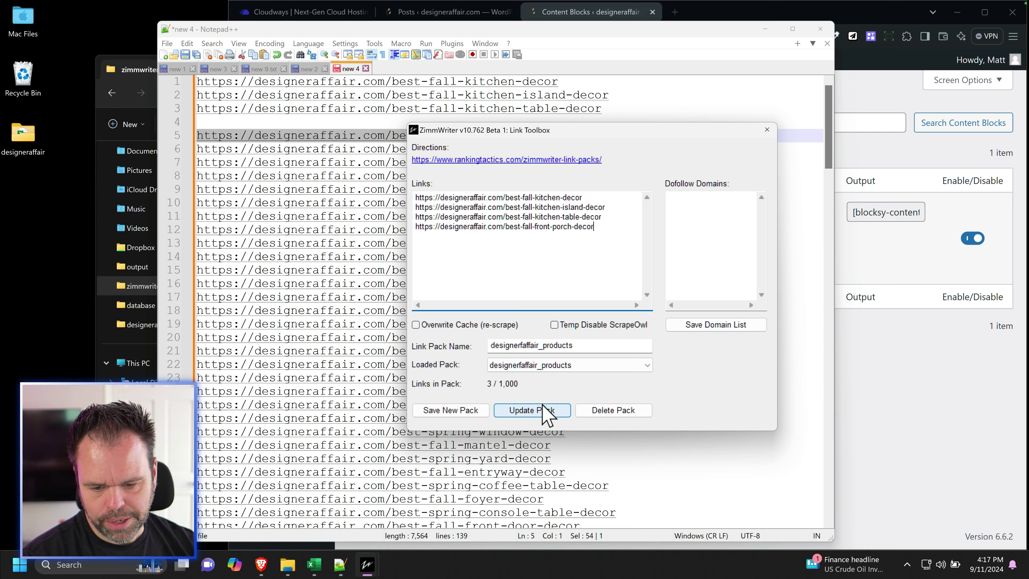
Step: Update the loaded link pack and agree to process its new link
drag(615, 247, 421, 217)
click(530, 282)
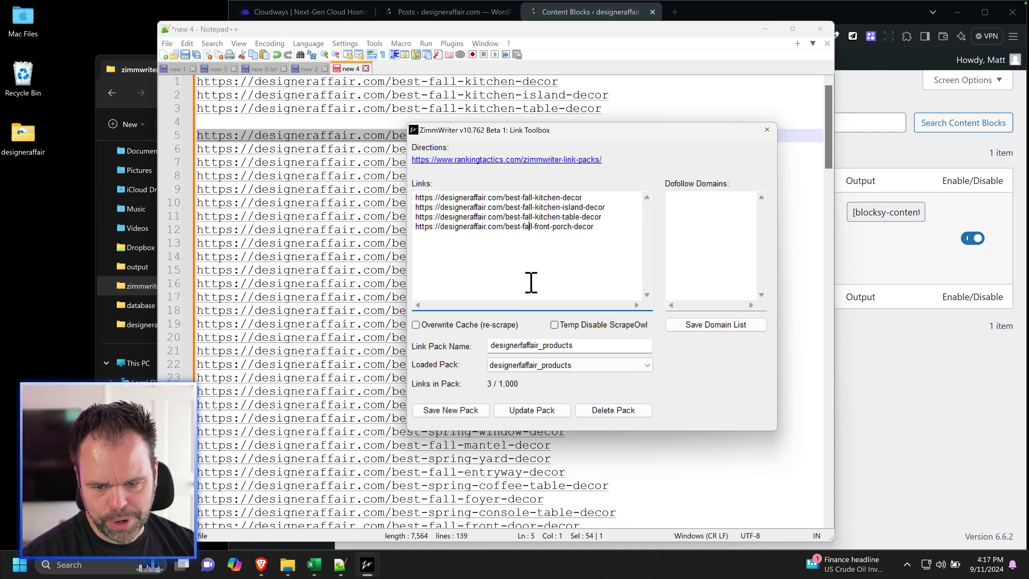
click(532, 408)
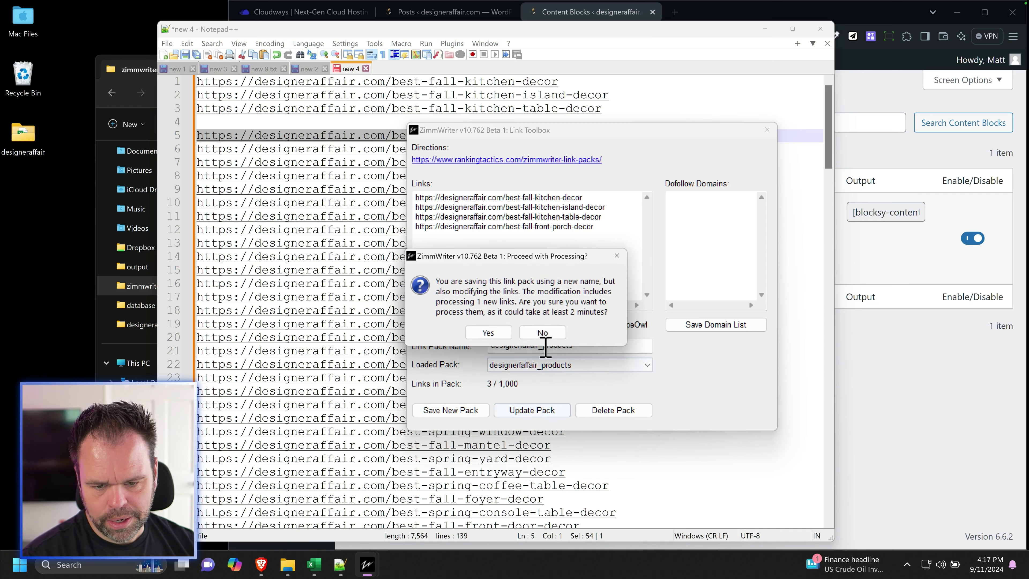
click(488, 332)
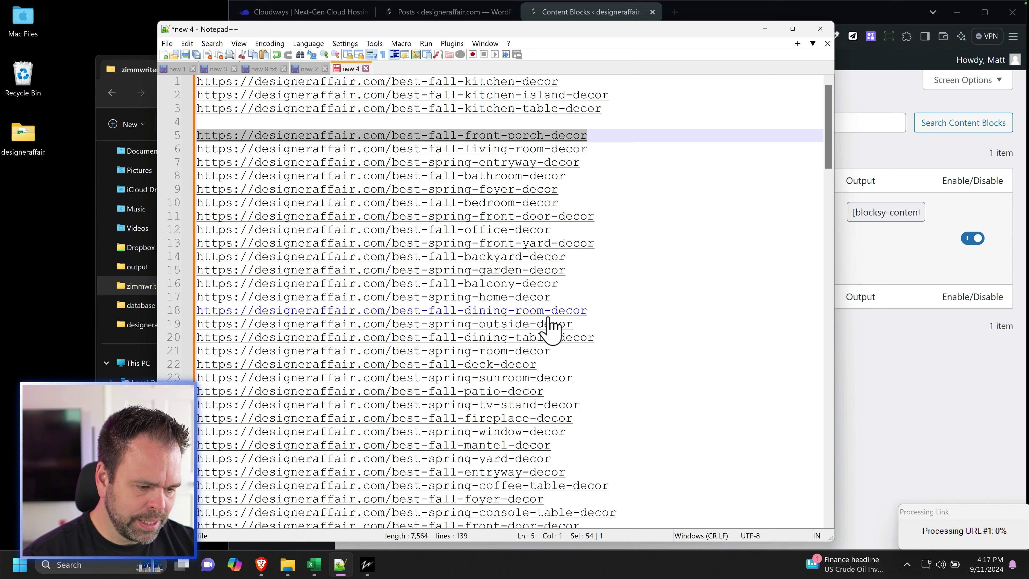
Step: Reopen the Link Toolbox, reload designerfaffair_products to check its links, and move the window clear of the Notepad++ list
key(ctrl+alt+m)
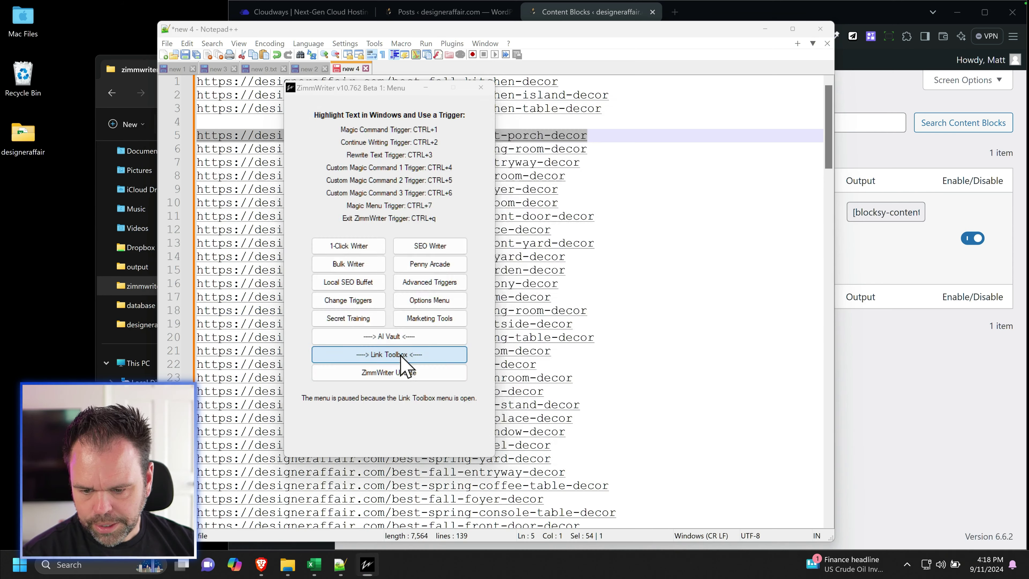
click(401, 352)
click(460, 363)
click(465, 413)
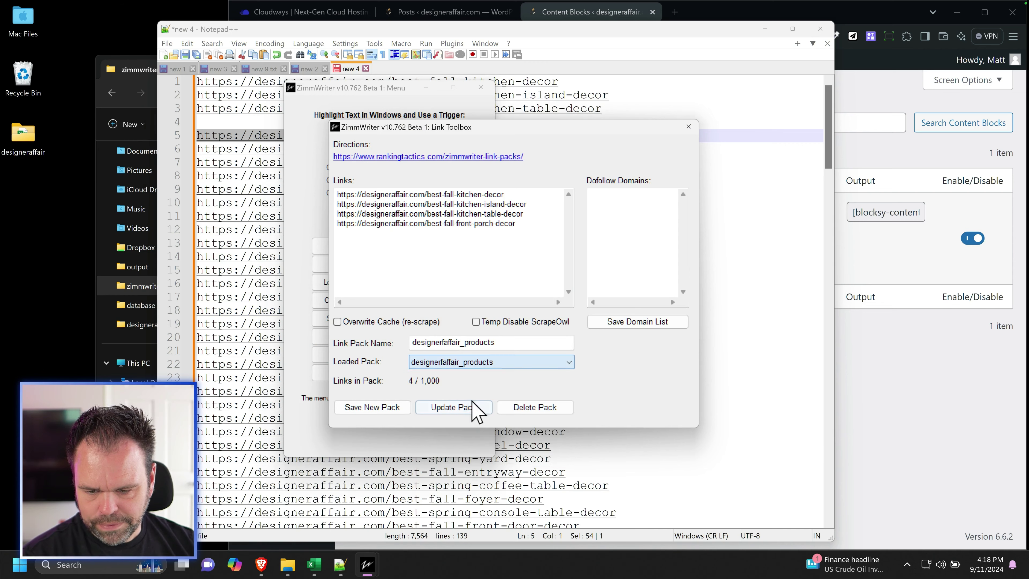
click(510, 261)
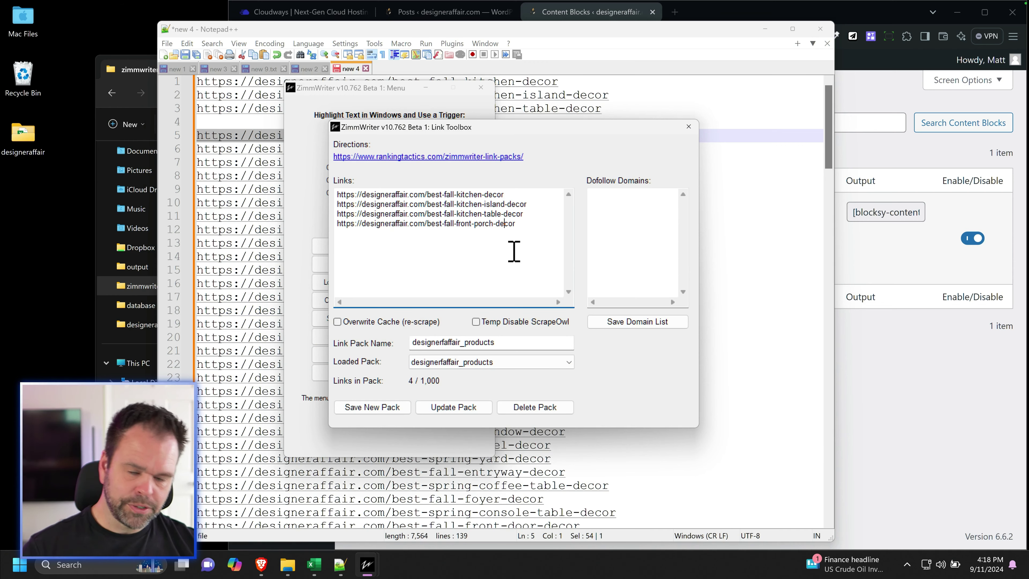
drag(530, 128, 769, 130)
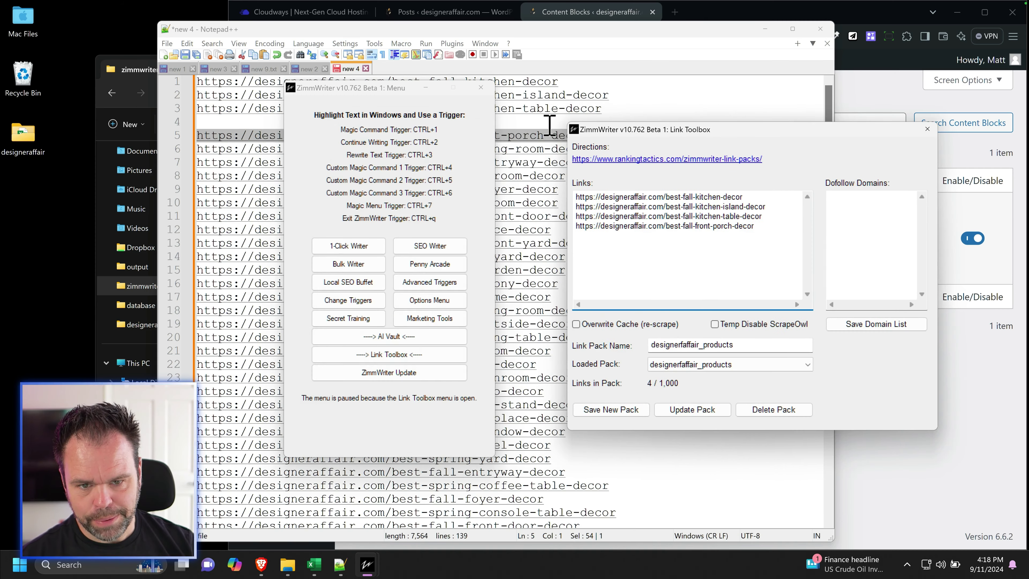
Step: Delete the blank line after best-fall-kitchen-table-decor in the Notepad++ list and shift the Notepad++ window slightly
click(543, 122)
key(Delete)
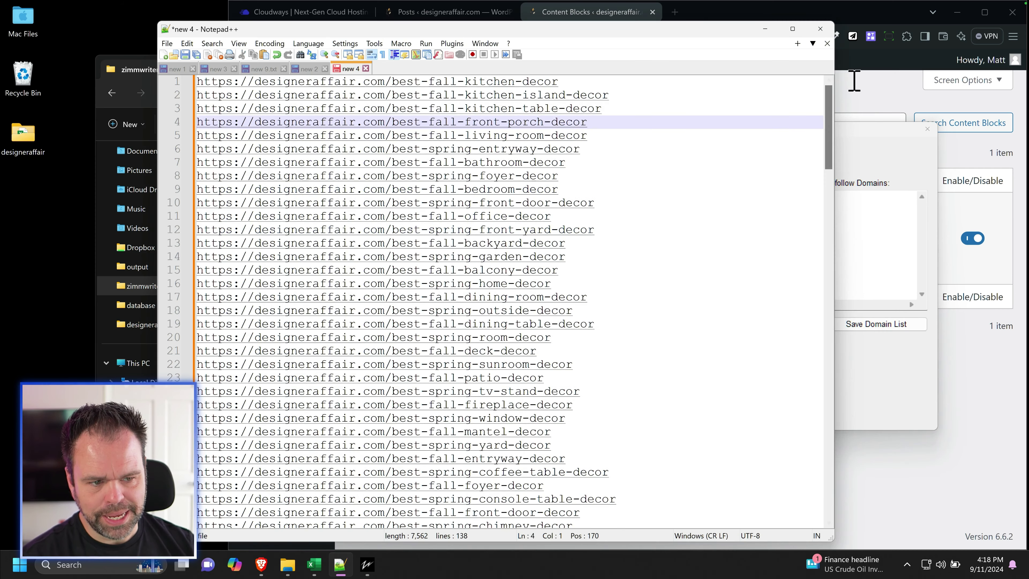
drag(829, 115, 802, 73)
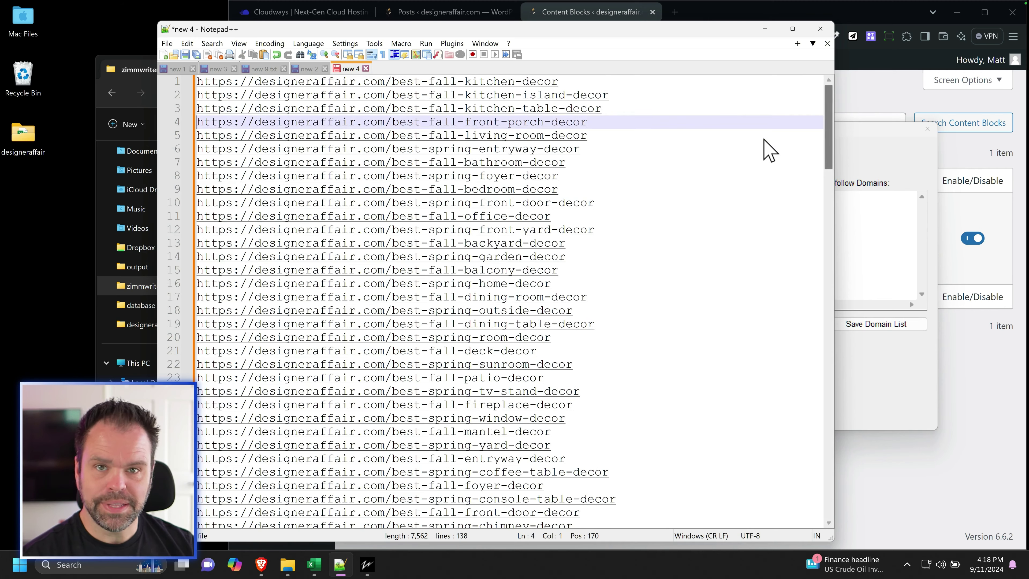
drag(738, 31, 719, 29)
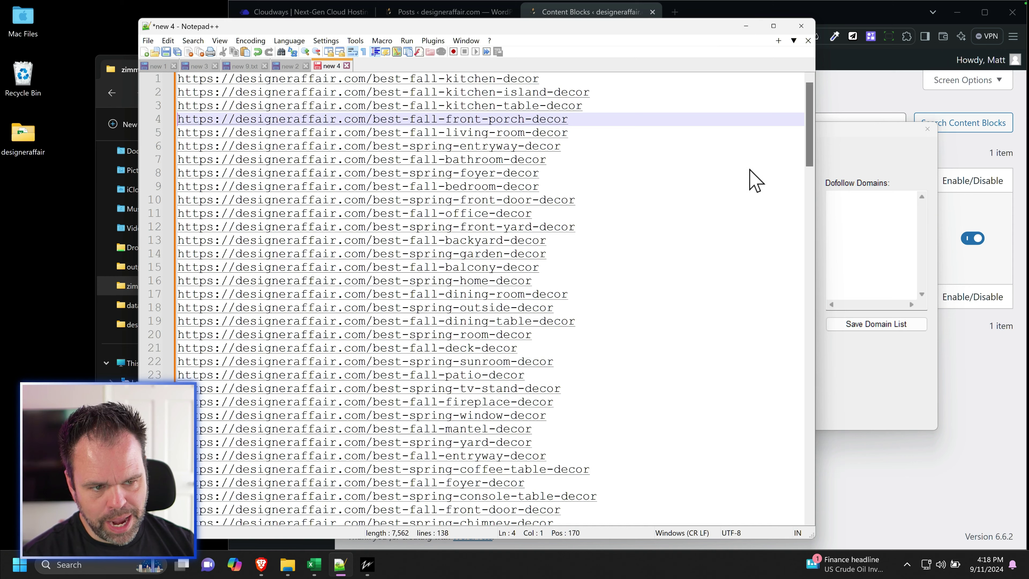
Step: Bring the Link Toolbox forward, review the pack's links and its first URL, and minimise Notepad++
click(853, 129)
drag(754, 130, 671, 122)
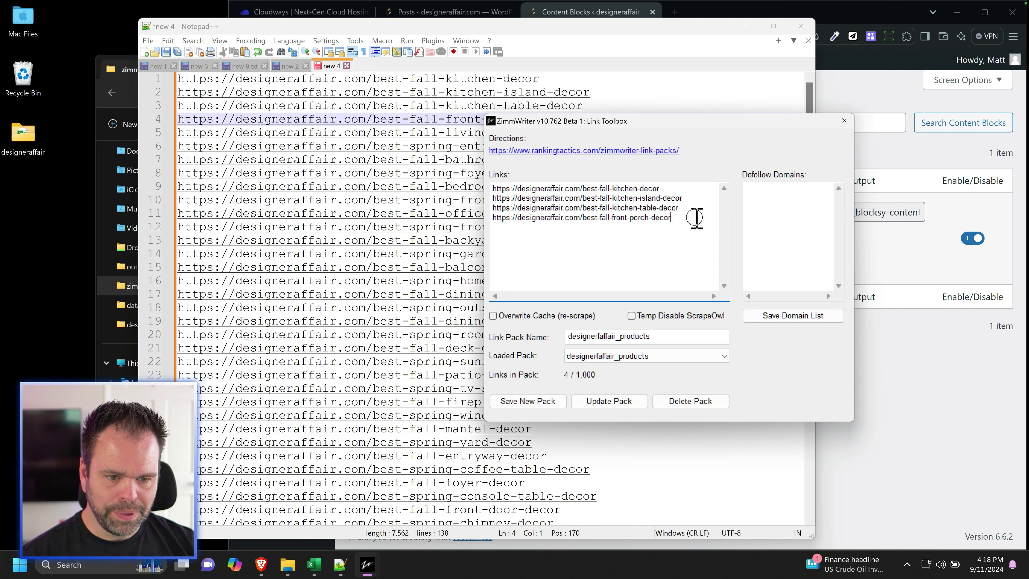
drag(695, 217, 499, 188)
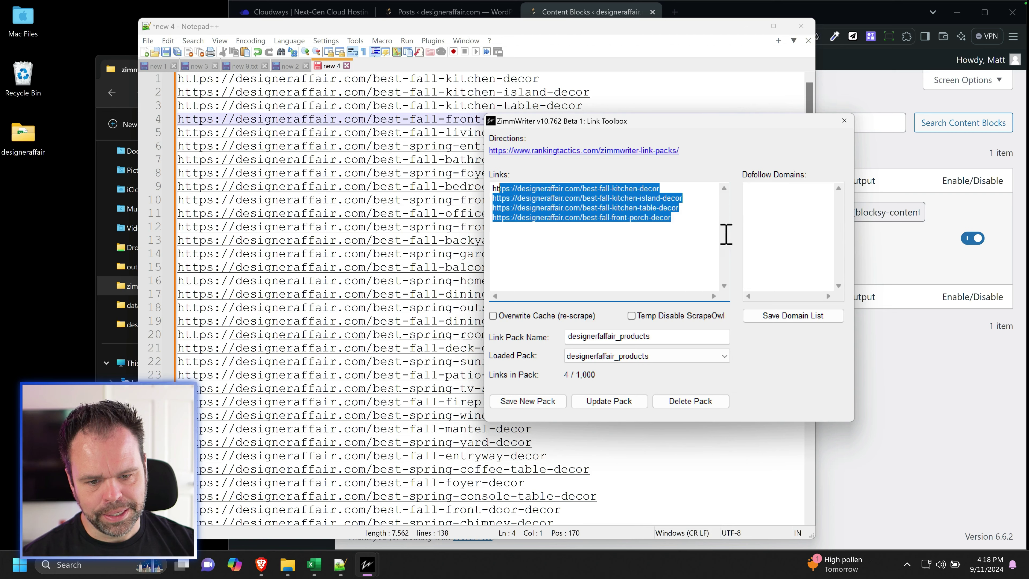
click(628, 188)
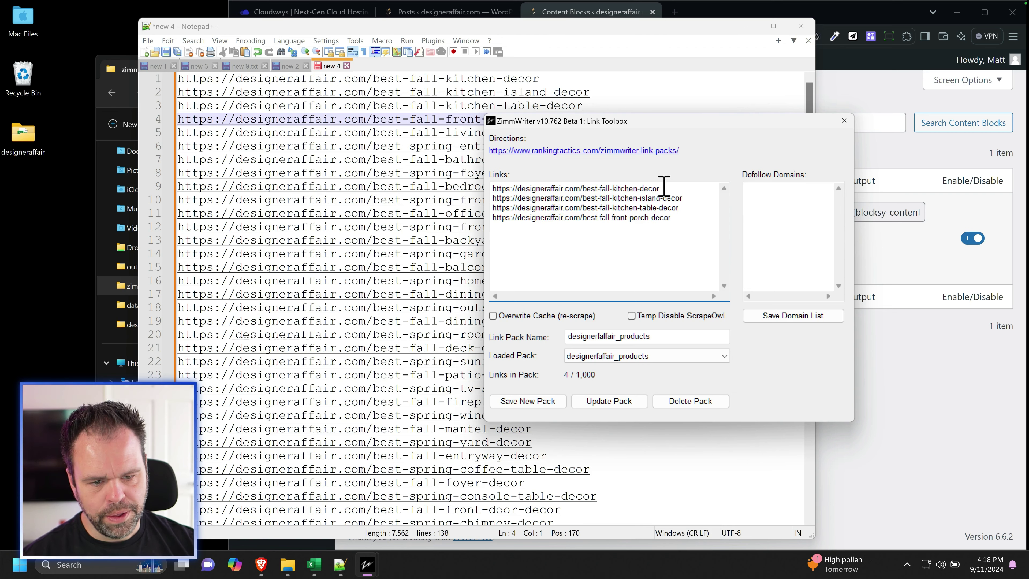
double_click(502, 186)
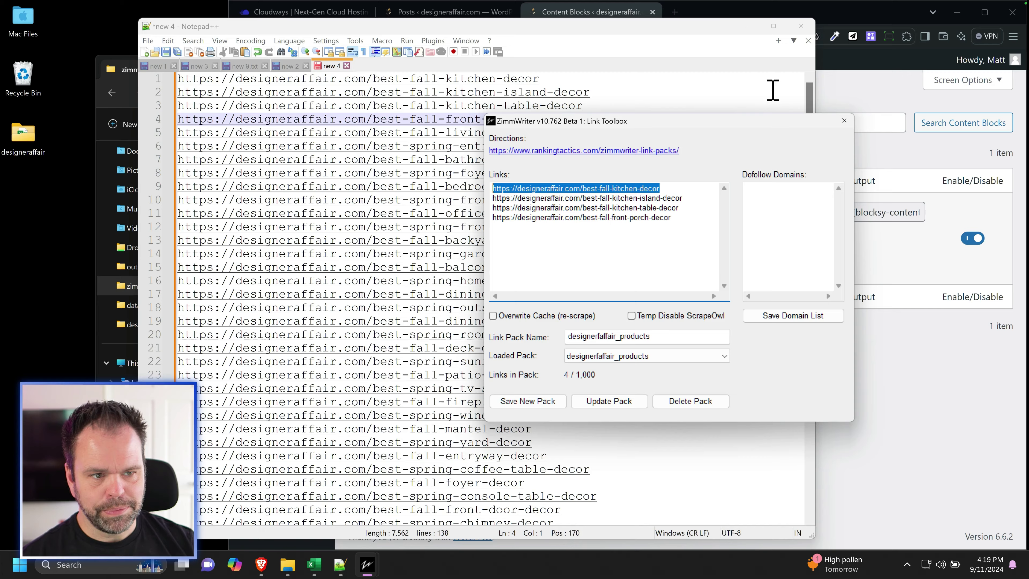
click(745, 26)
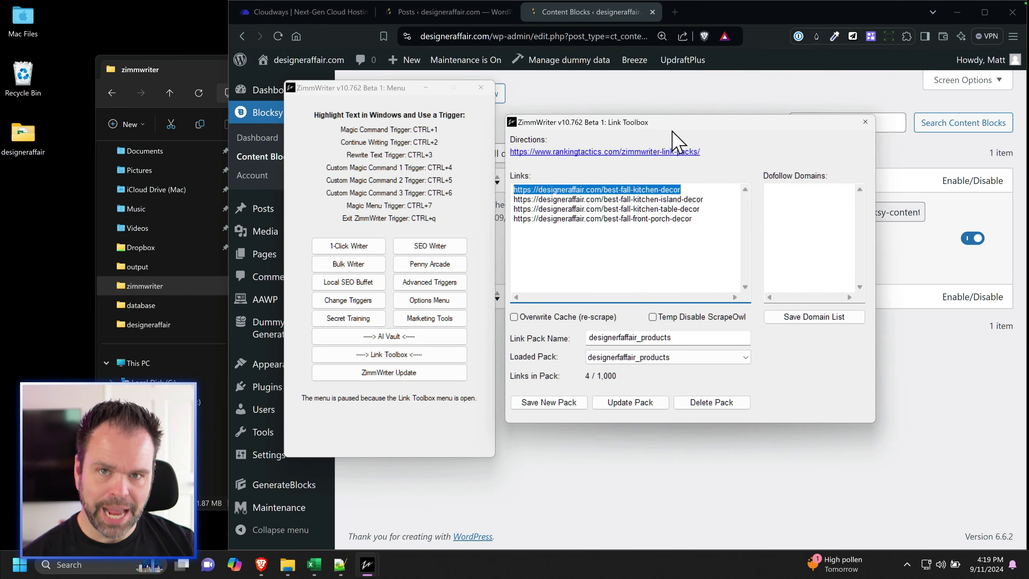
Step: Restore Notepad++, move it aside, create a new blank document, and return to the browser
click(341, 564)
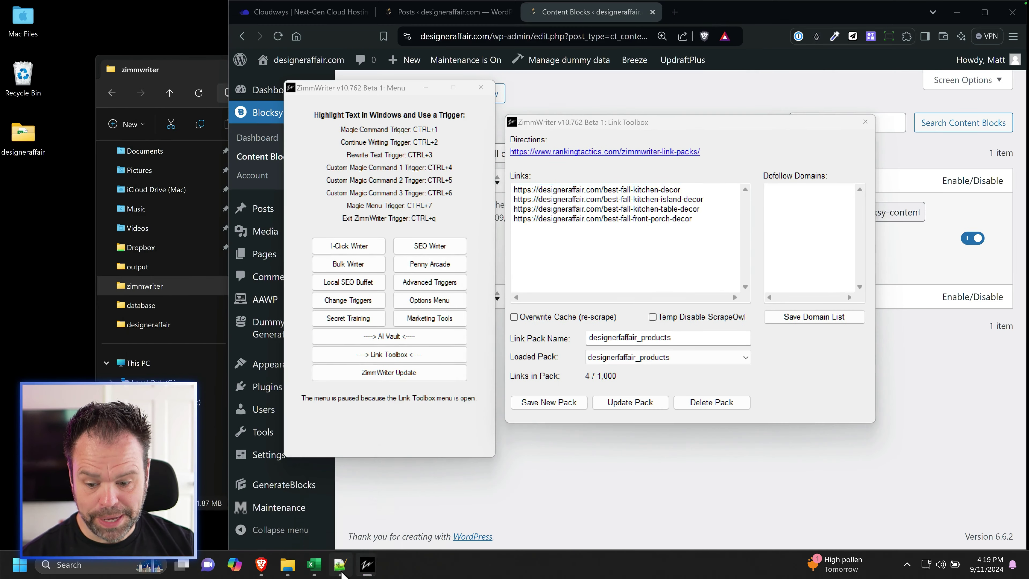
drag(553, 30, 461, 23)
key(ctrl+n)
click(806, 16)
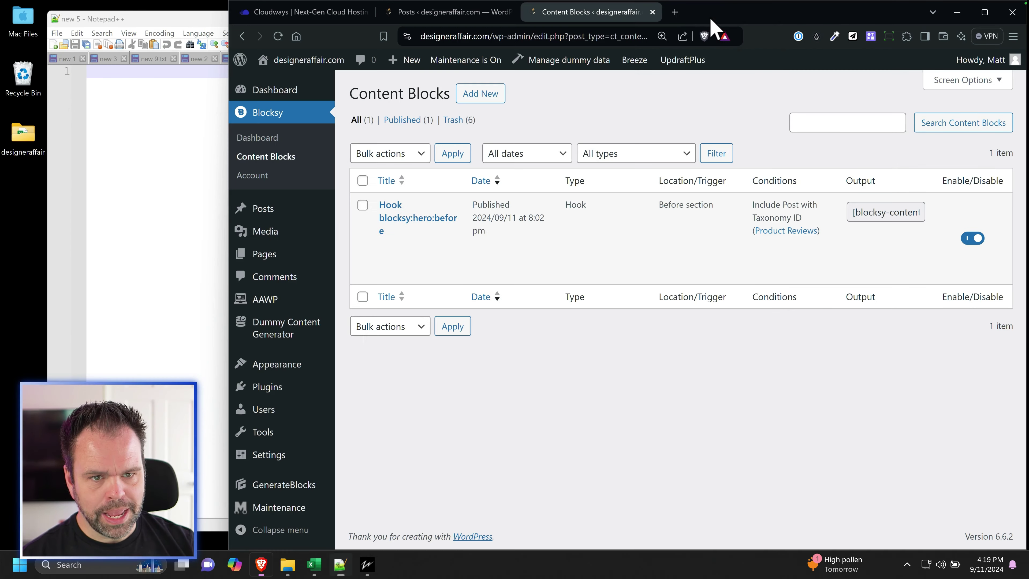
Step: Open amazon.com in a new browser tab
click(674, 12)
text(amazon.)
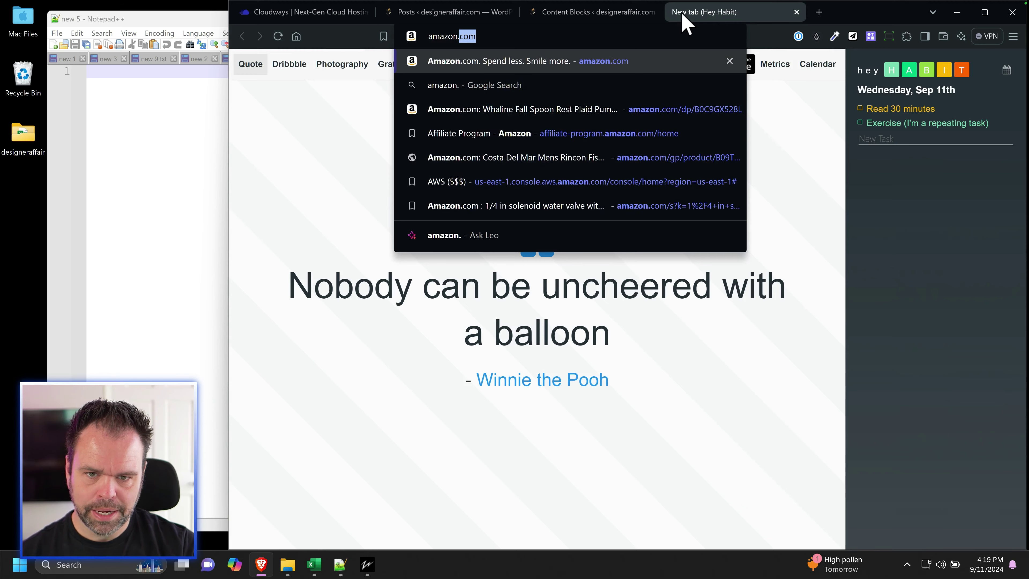
key(Return)
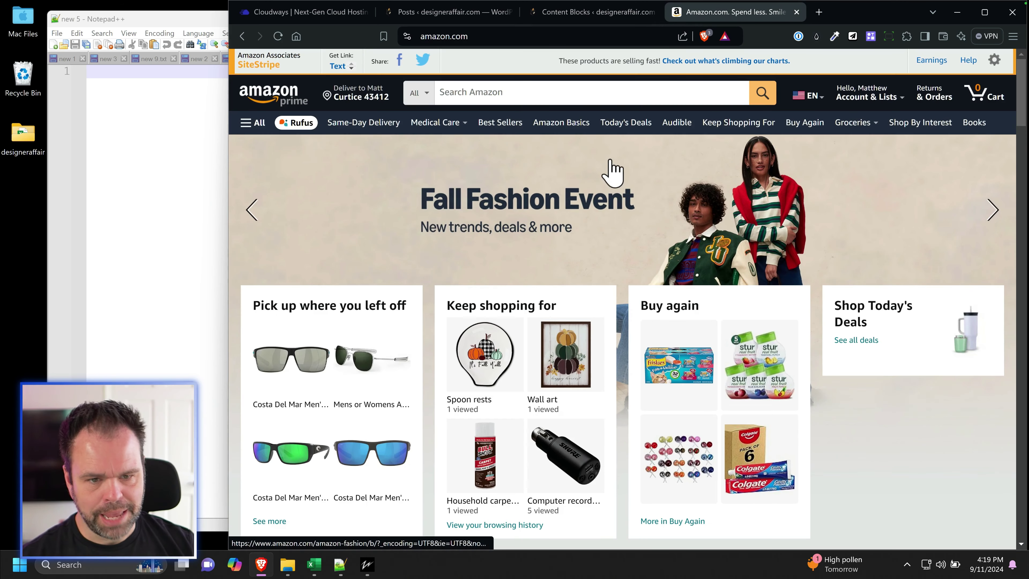
Step: Copy Fall Kitchen Decor from cell A1 of the kw_master workbook in Excel and search Amazon for it
click(592, 93)
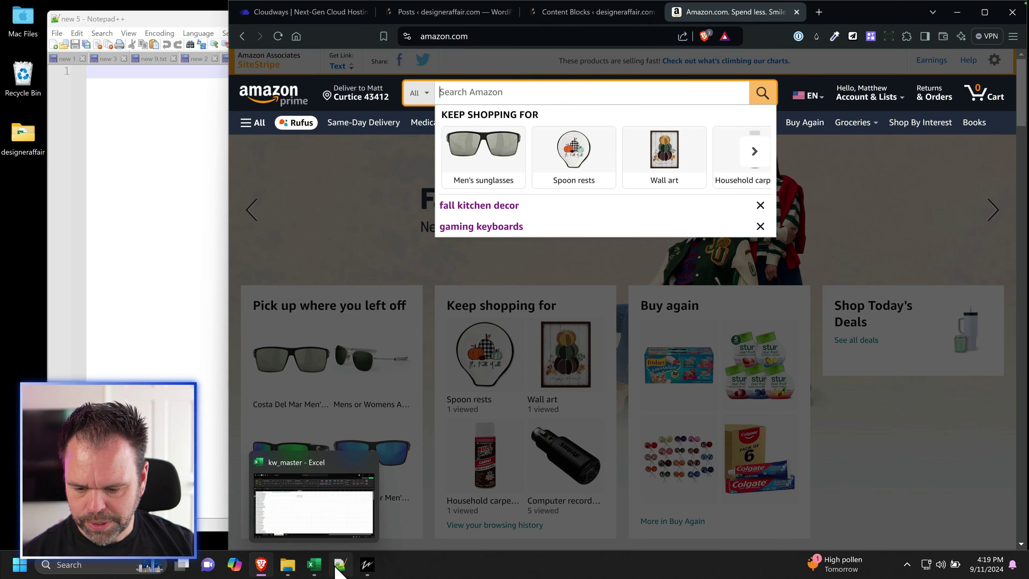
click(322, 571)
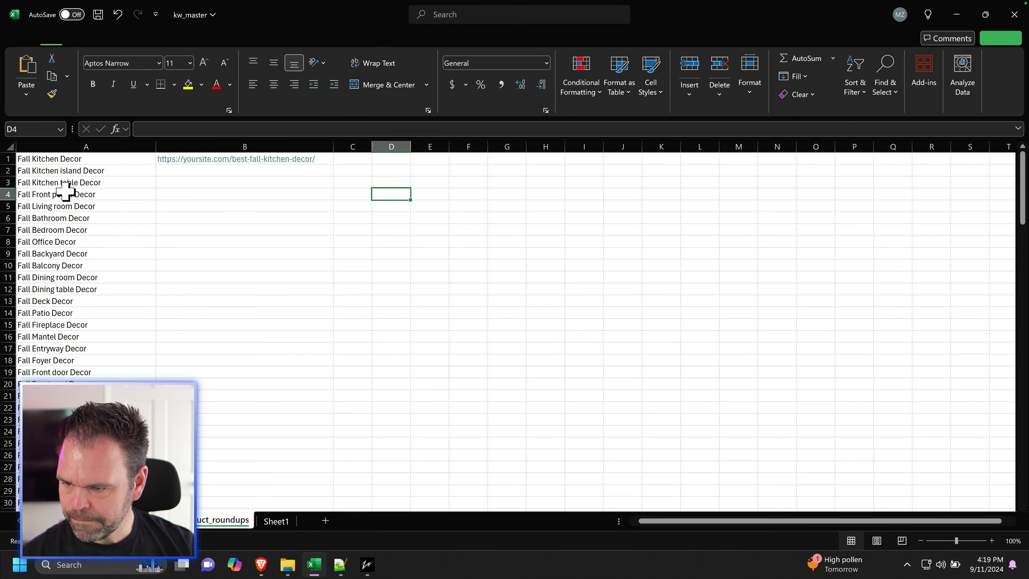
click(69, 158)
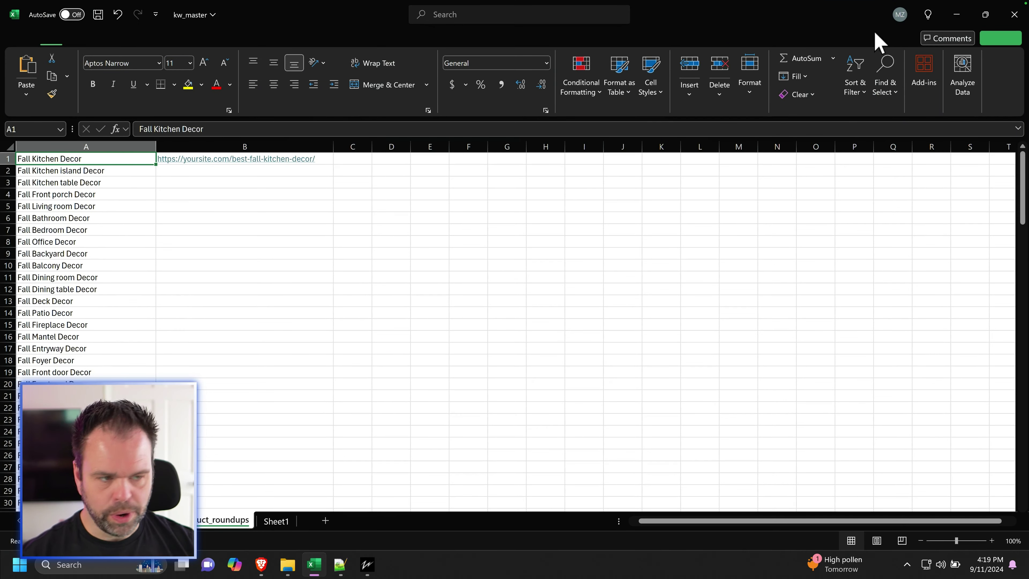
key(ctrl+c)
click(985, 14)
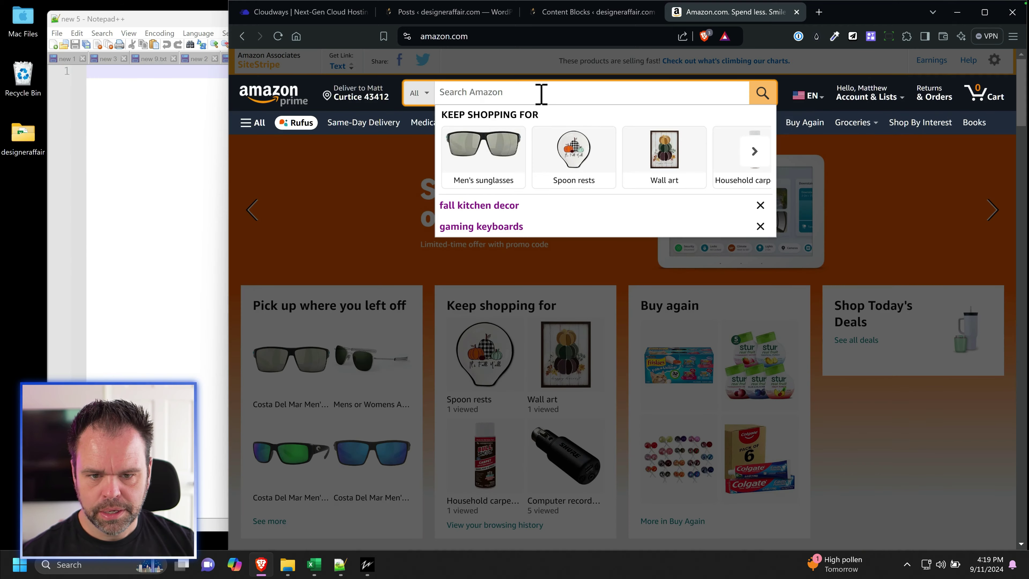
key(ctrl+v)
key(Return)
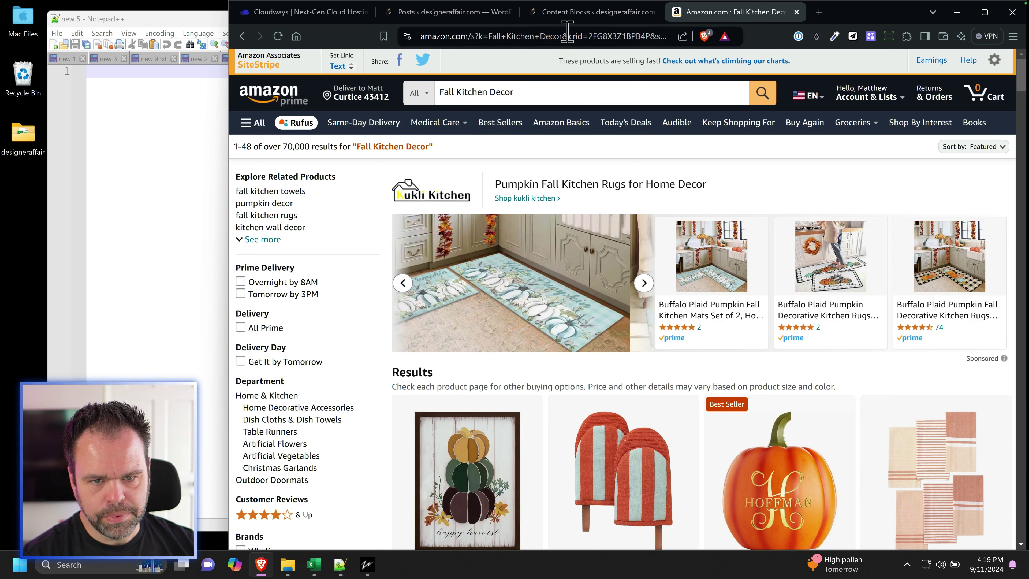
drag(564, 35, 818, 44)
key(BackSpace)
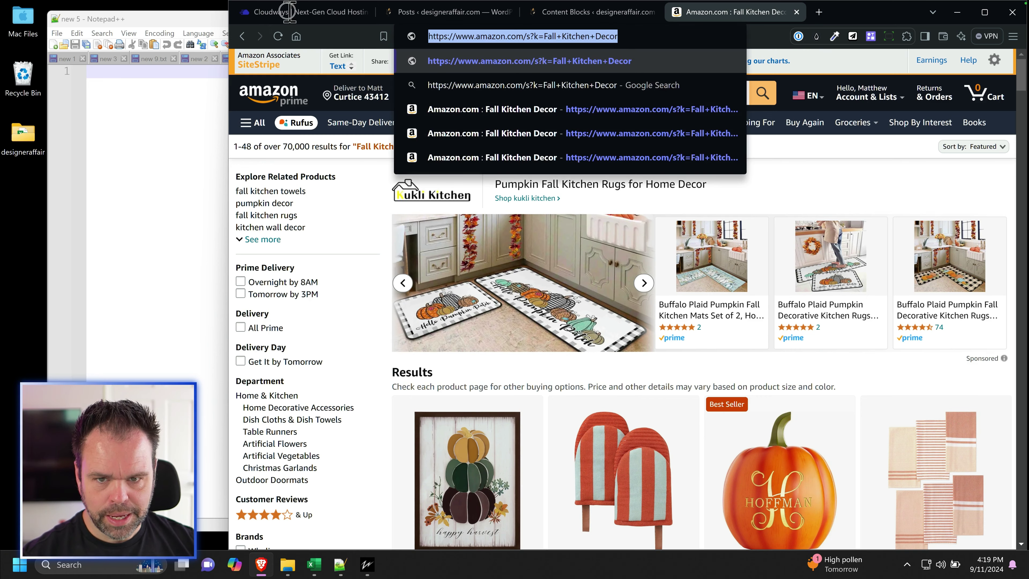
key(ctrl+a)
key(Return)
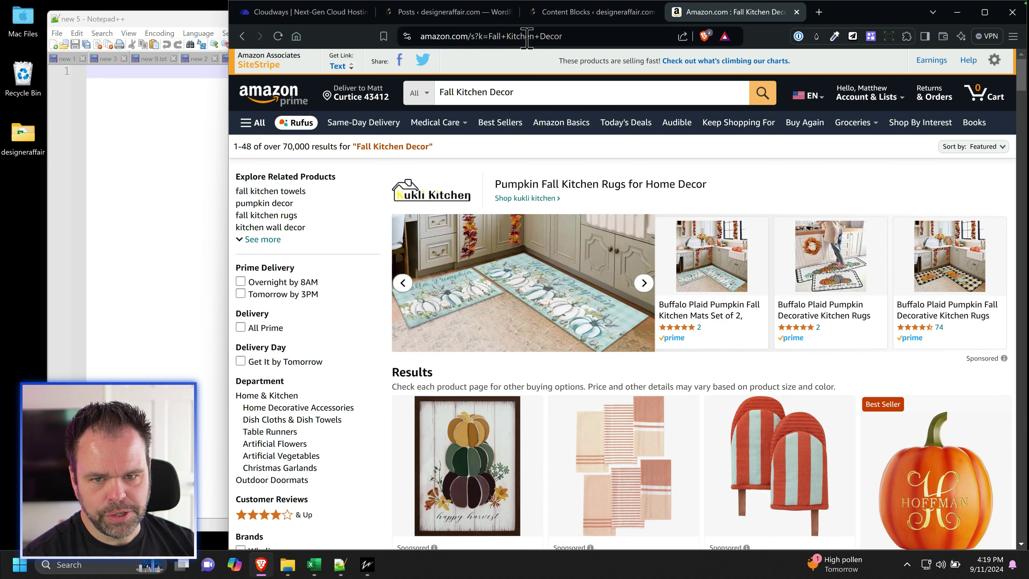
Step: Look through the Amazon results for Fall Kitchen Decor, return to the page start, and place the cursor in the search address
scroll(608, 459, down, 15)
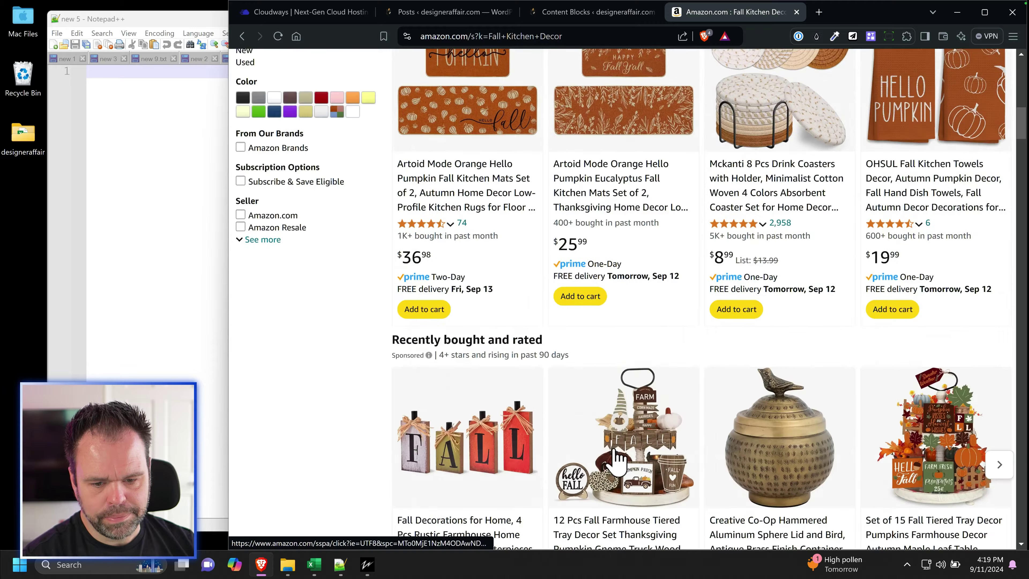
scroll(783, 417, down, 15)
scroll(767, 427, up, 10)
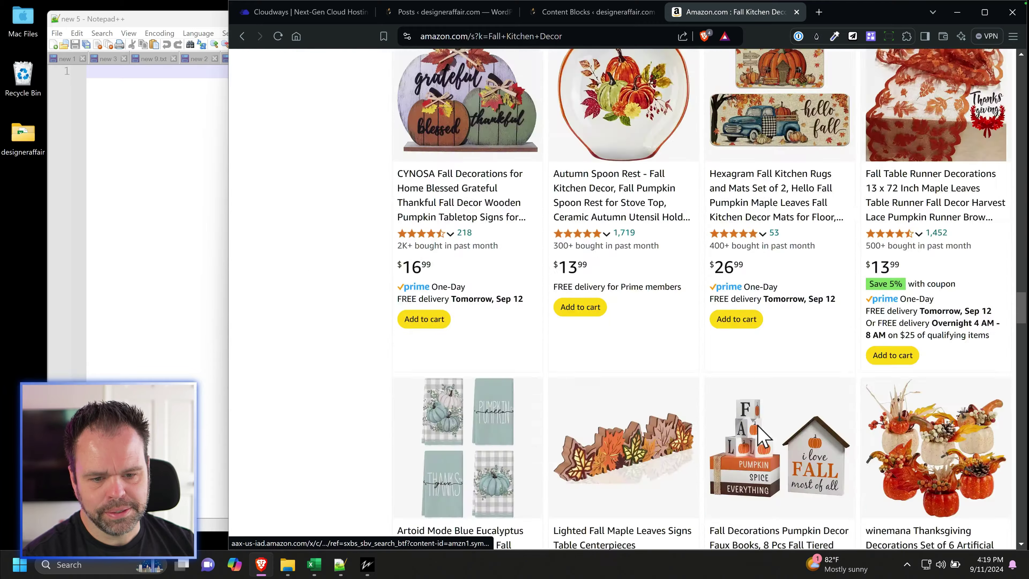
key(Home)
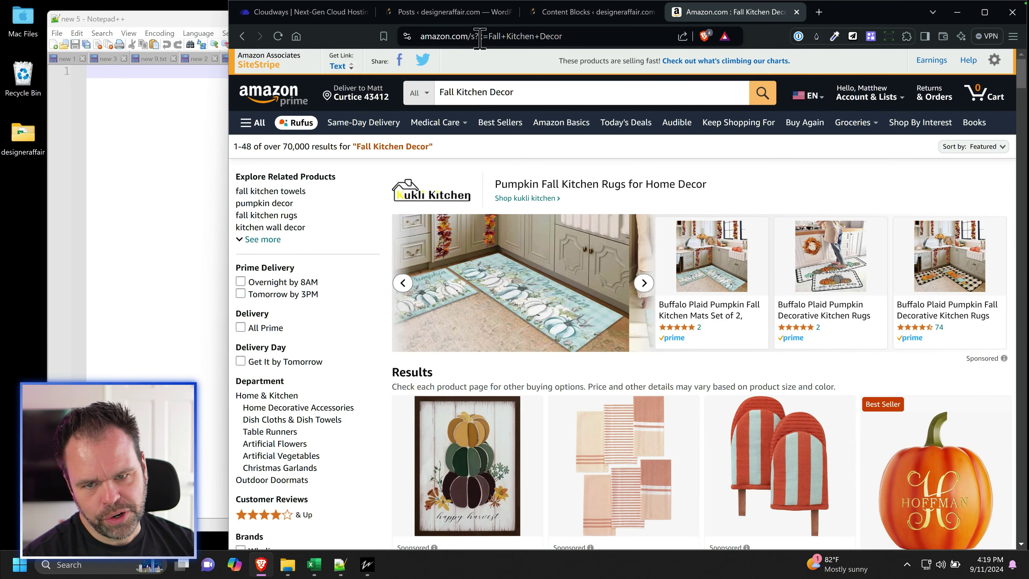
click(583, 35)
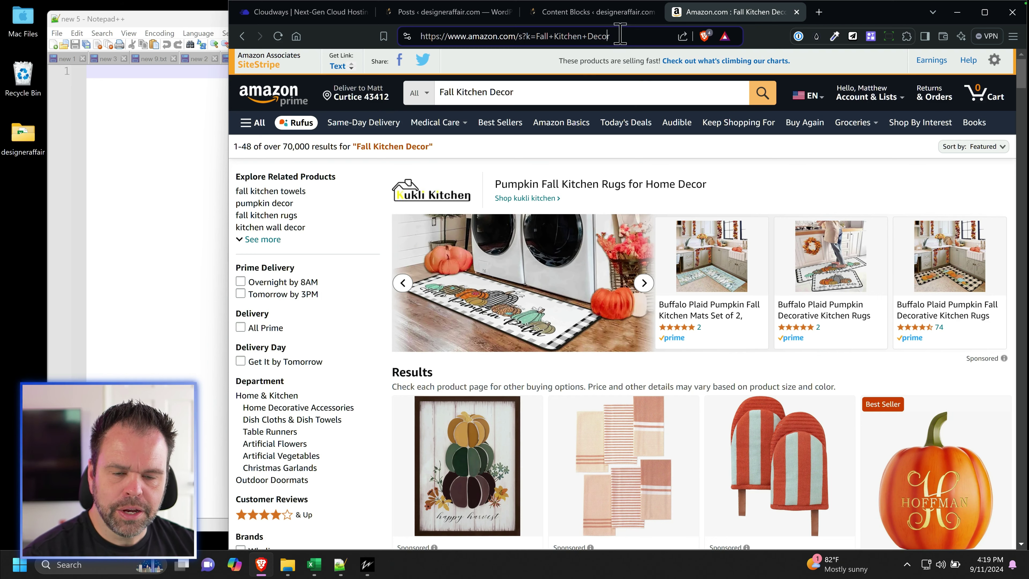
Step: Review the product roundup keywords in the kw_master workbook in Excel and clear the sample URL from cell B1
click(340, 564)
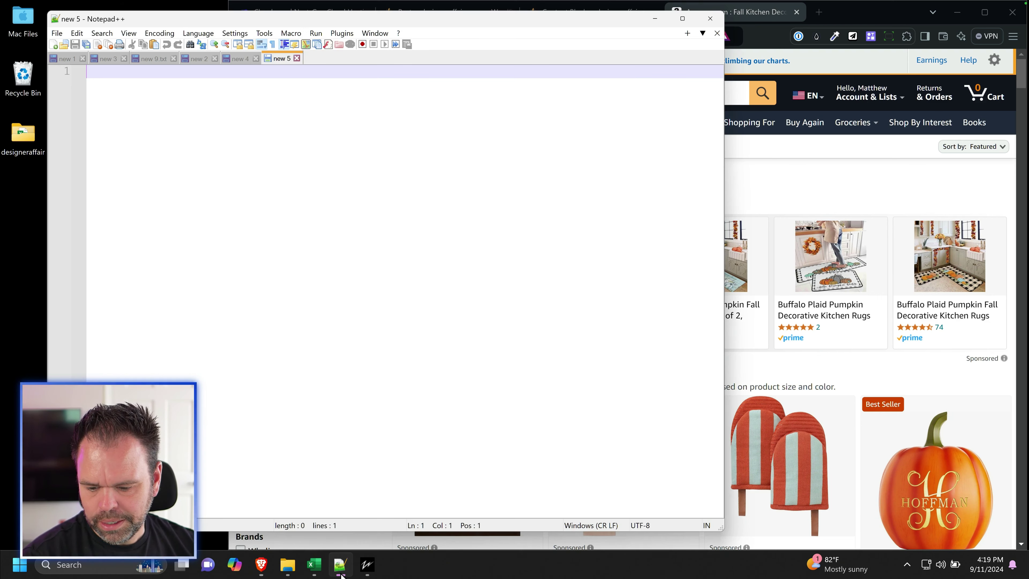
click(314, 564)
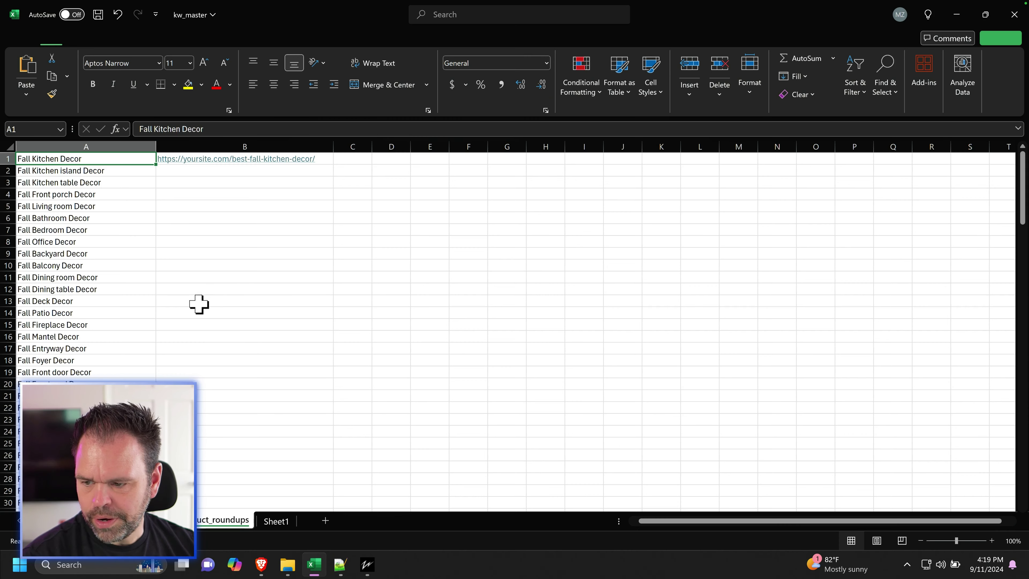
scroll(167, 330, down, 7)
scroll(167, 329, down, 20)
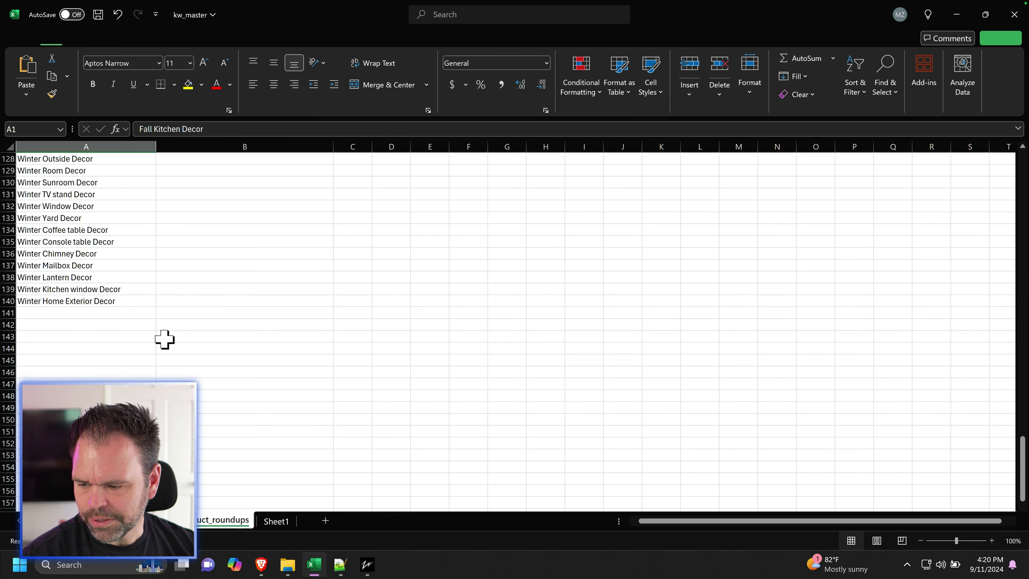
scroll(142, 324, up, 20)
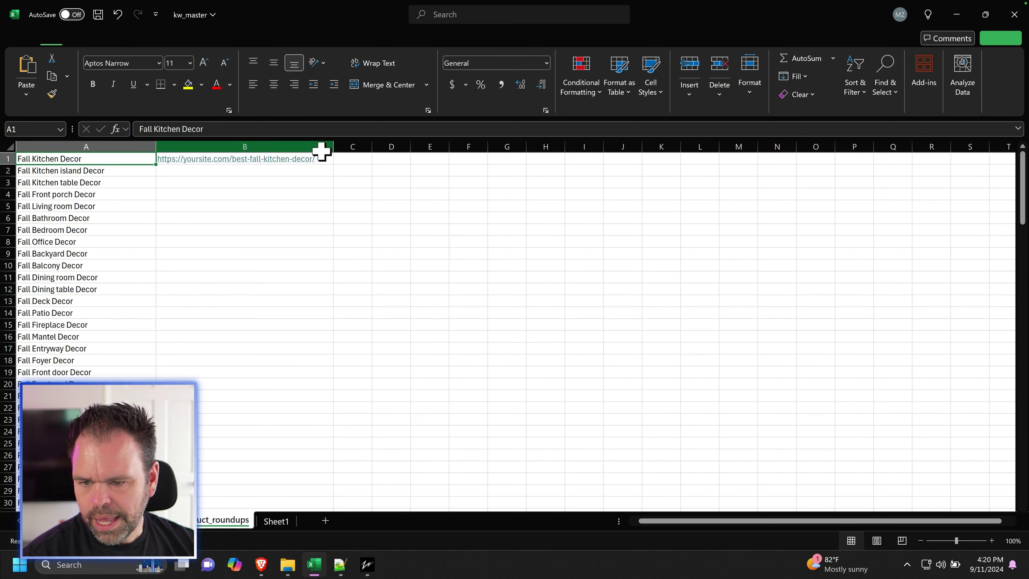
click(326, 158)
key(Delete)
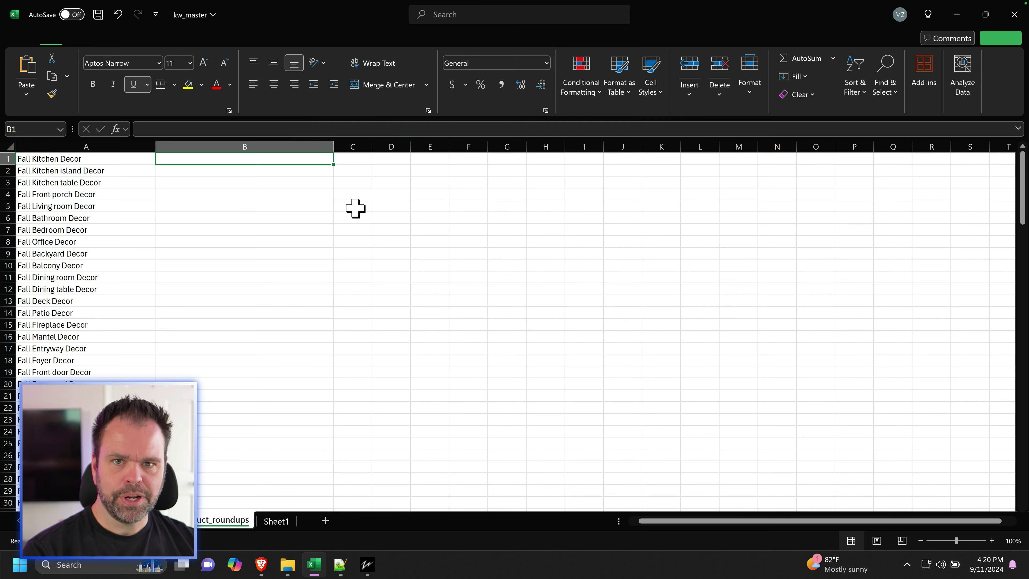
click(261, 565)
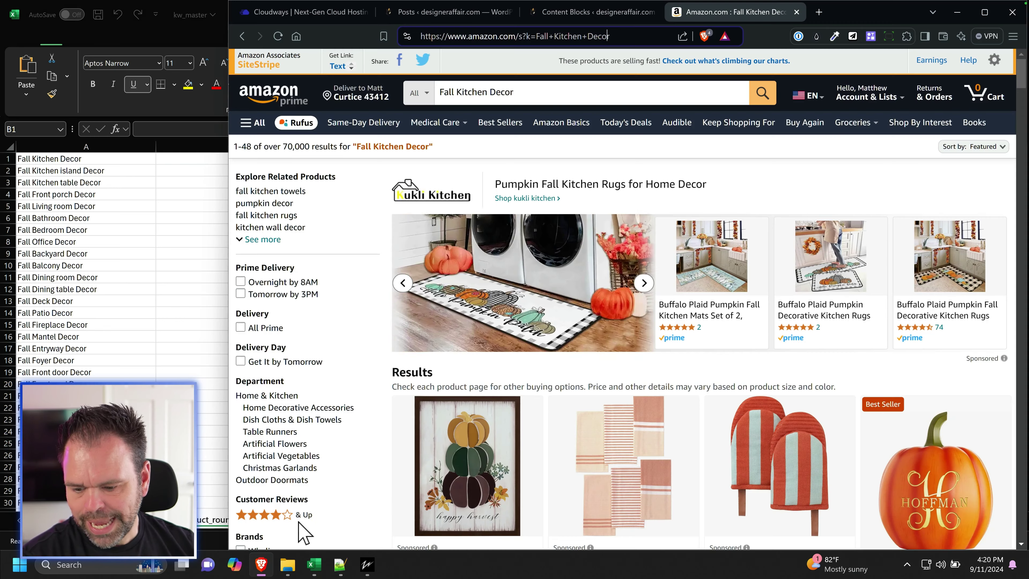
scroll(688, 279, down, 5)
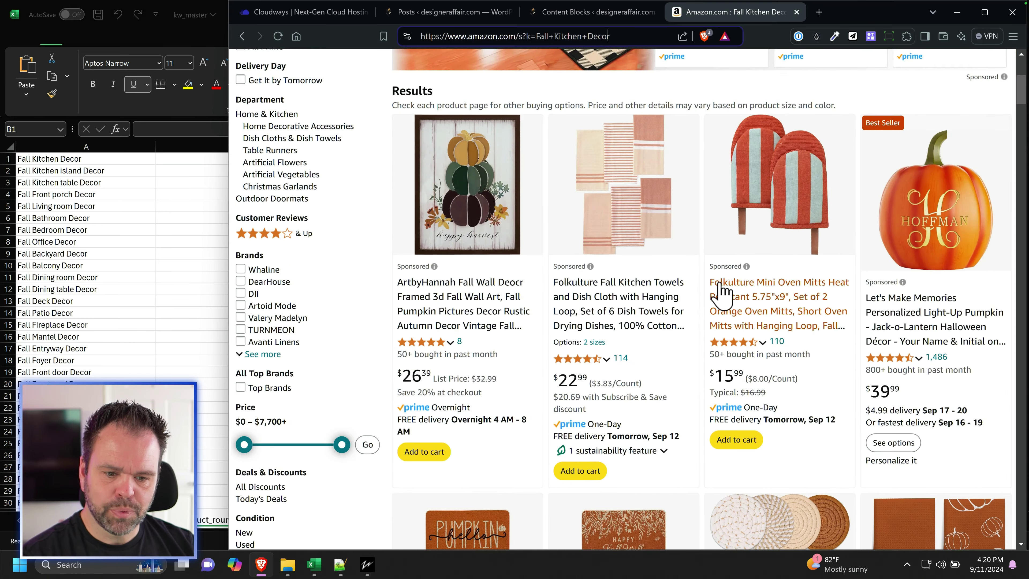
scroll(704, 382, down, 8)
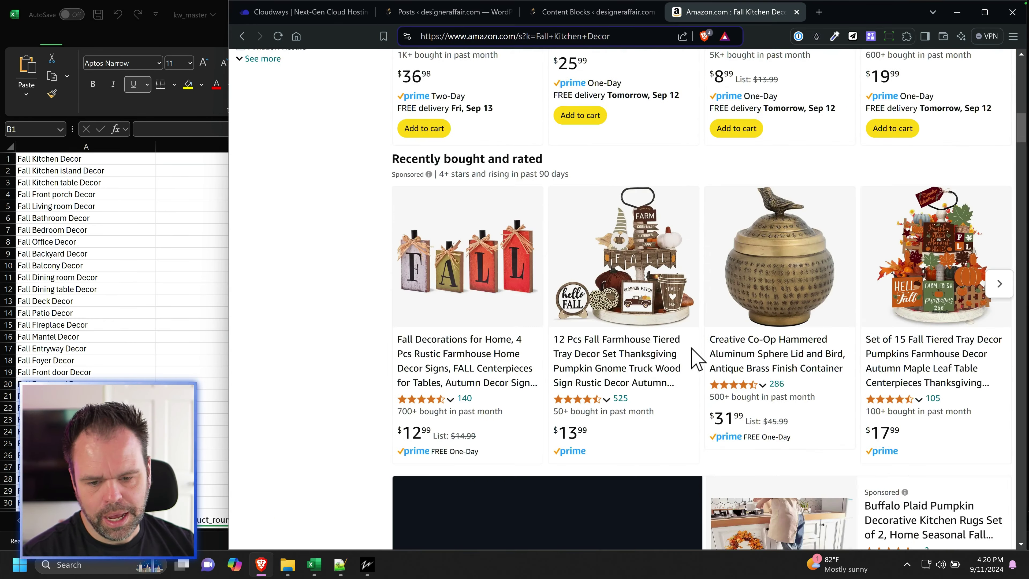
scroll(781, 363, up, 15)
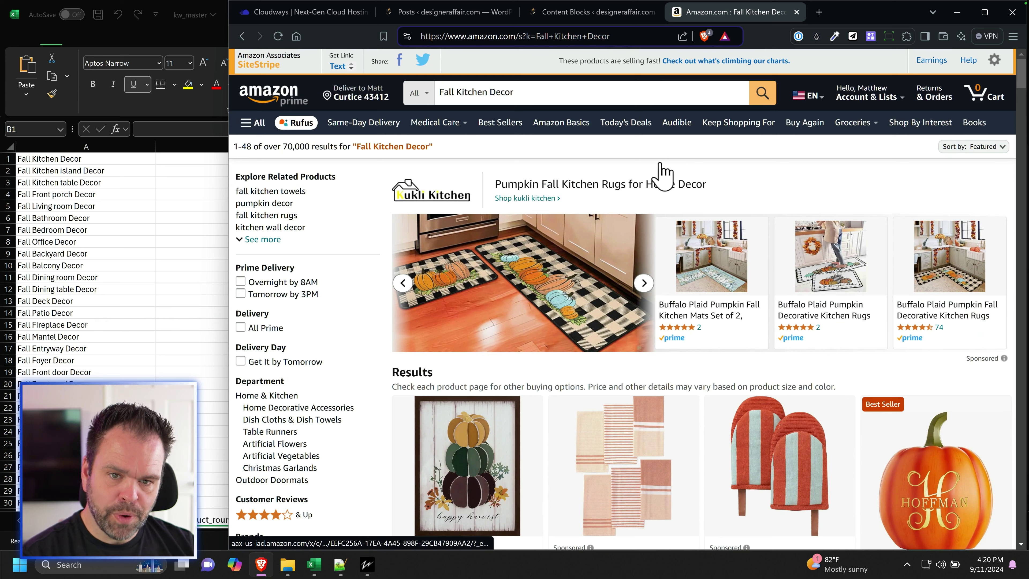
click(567, 36)
key(ctrl+c)
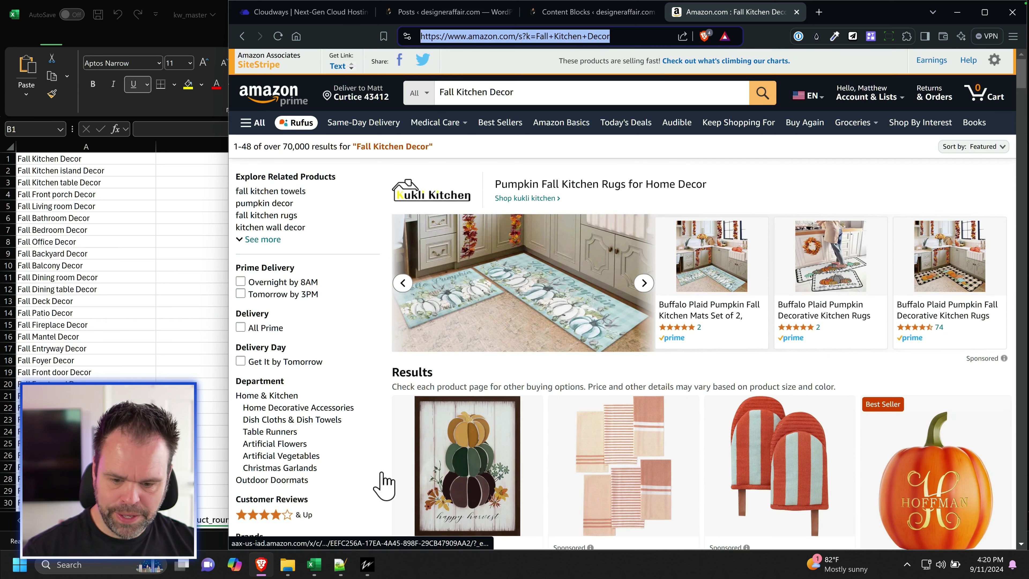
Step: Add the copied Amazon search URL below the existing links in ZimmWriter's Link Toolbox and move that window aside
click(374, 565)
click(395, 511)
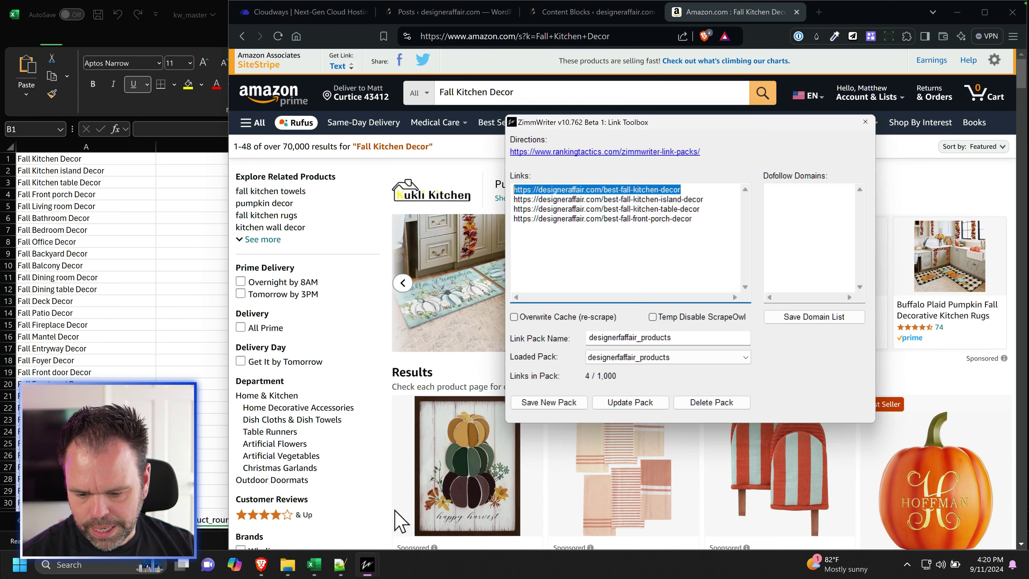
click(602, 261)
key(ctrl+v)
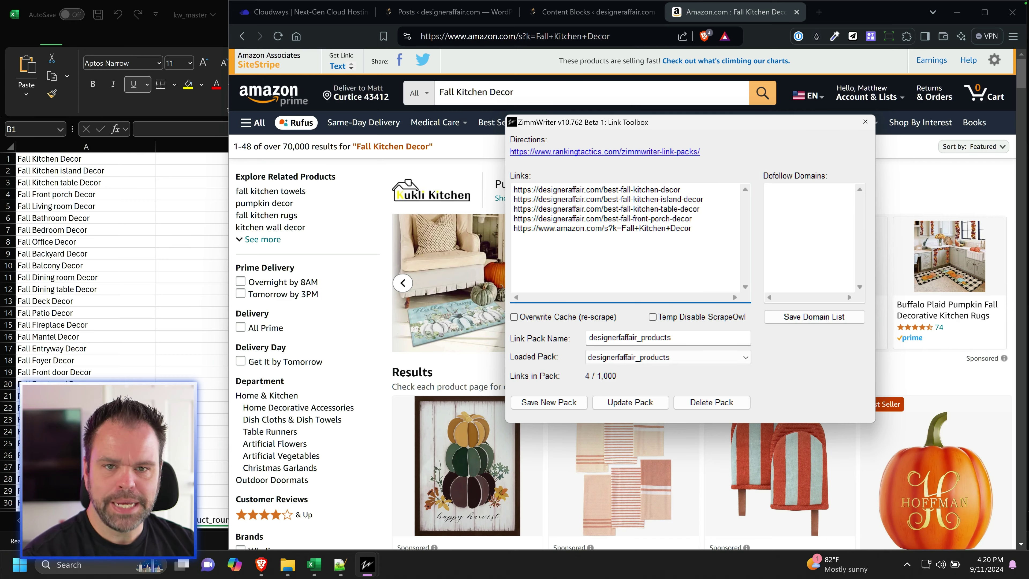
drag(744, 123, 371, 161)
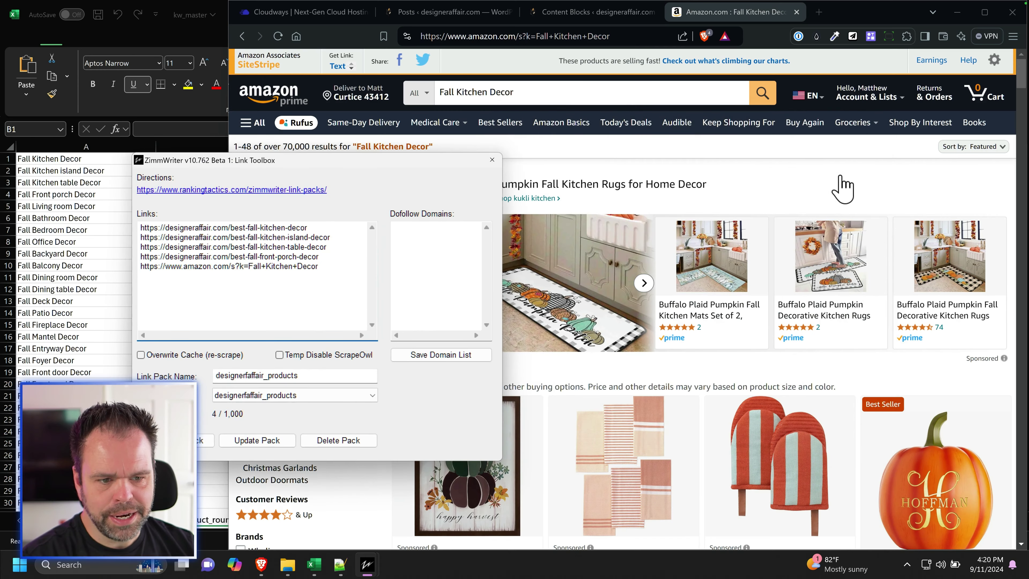
Step: Switch to the browser and examine the Fall Kitchen Decor results page on Amazon down to its footer
click(849, 23)
scroll(719, 321, down, 8)
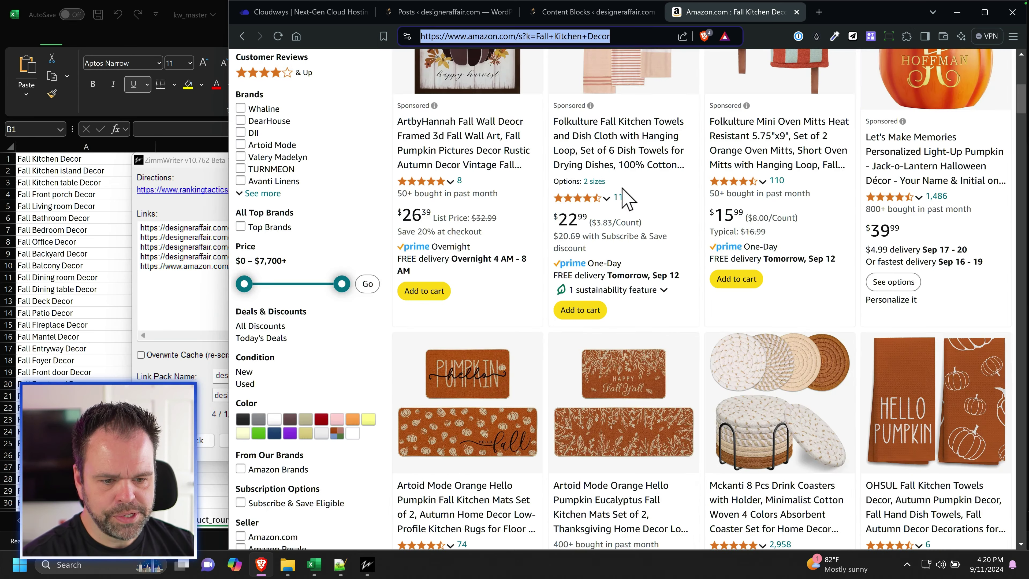
scroll(659, 374, down, 10)
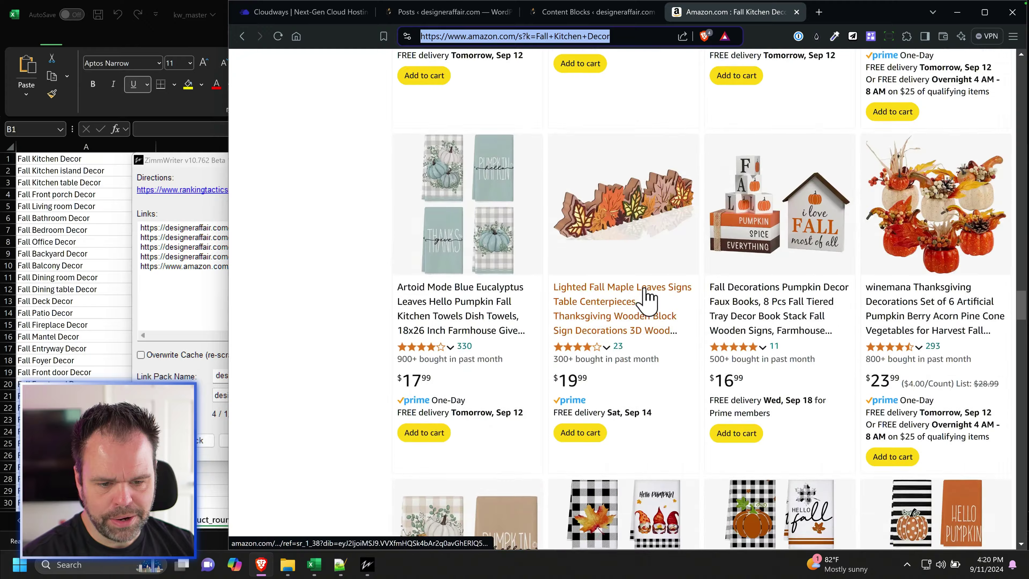
scroll(647, 308, down, 15)
scroll(646, 320, up, 8)
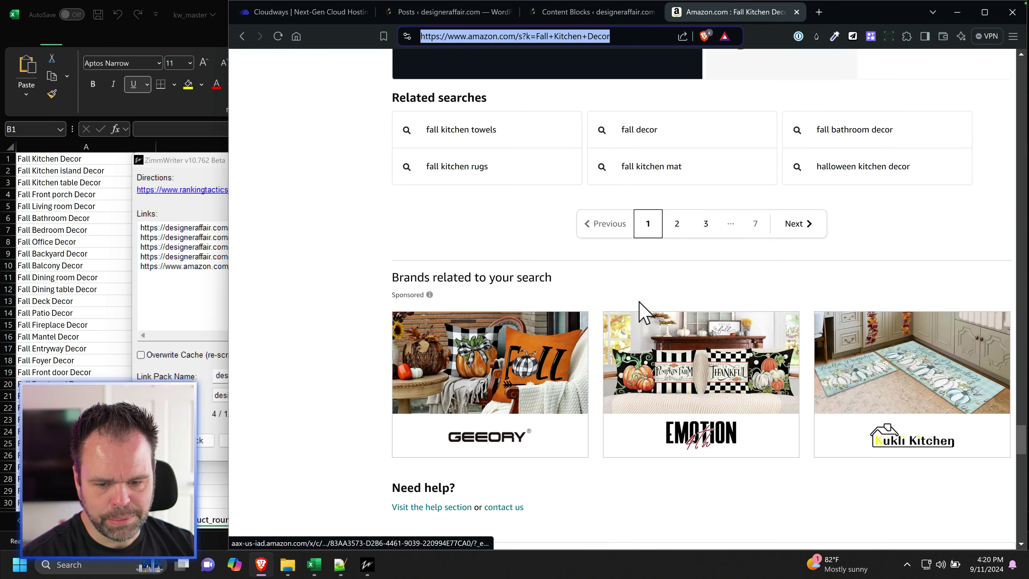
scroll(632, 324, up, 6)
scroll(708, 263, down, 15)
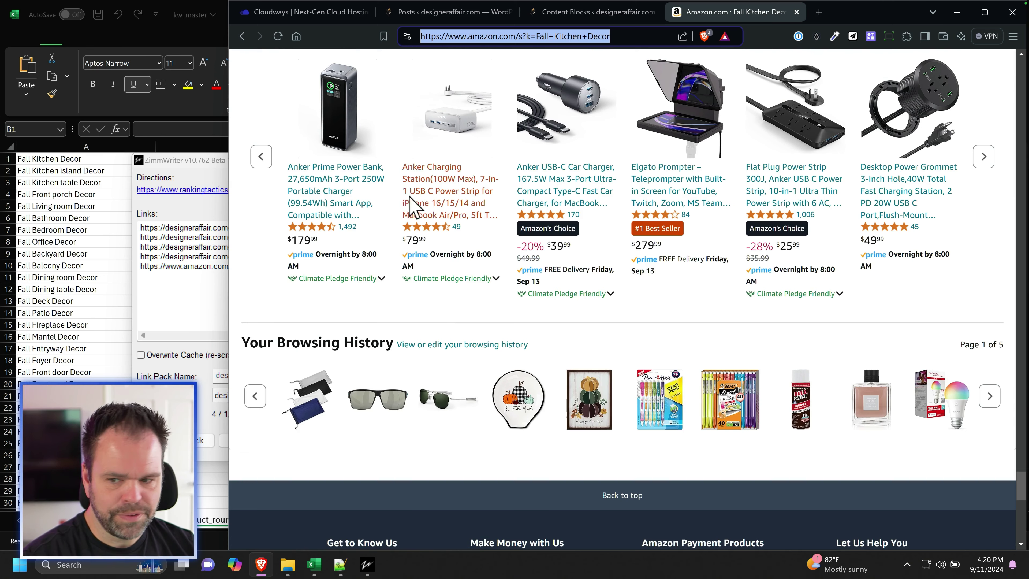
Step: Bring ZimmWriter's Link Toolbox forward and open its link packs directions page in the browser
click(195, 289)
click(231, 158)
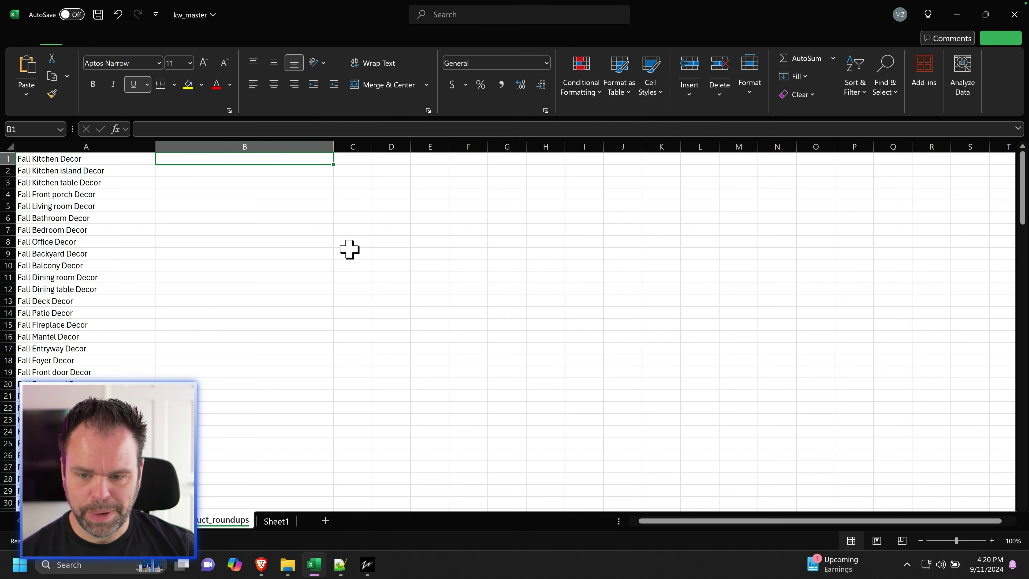
mouse_move(367, 564)
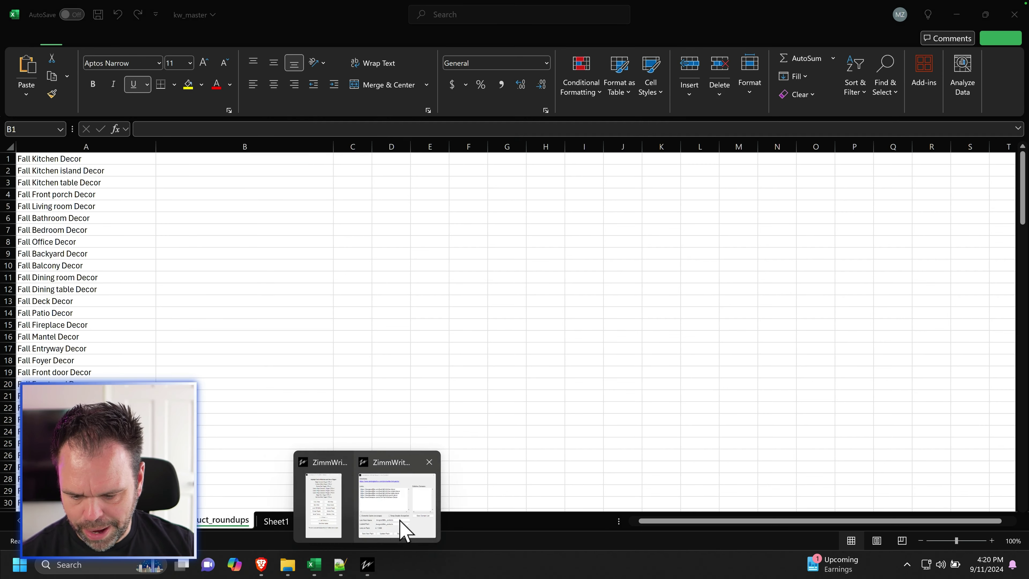
click(402, 526)
click(523, 171)
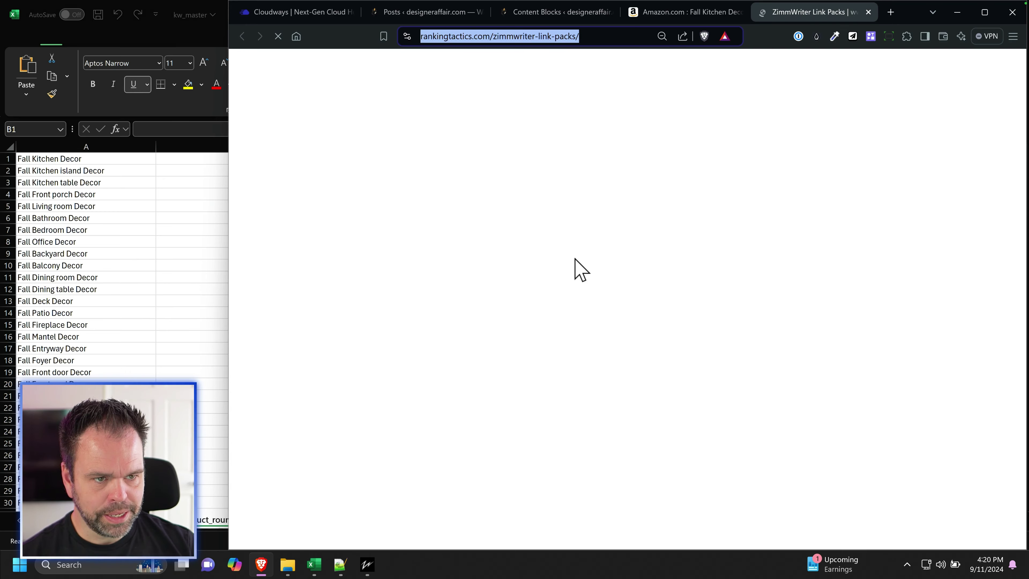
Step: Read The Secret Pipe Symbol section on adding a one-line summary to a URL, and enter a pipe symbol in the address bar
scroll(589, 343, down, 3)
scroll(589, 342, up, 7)
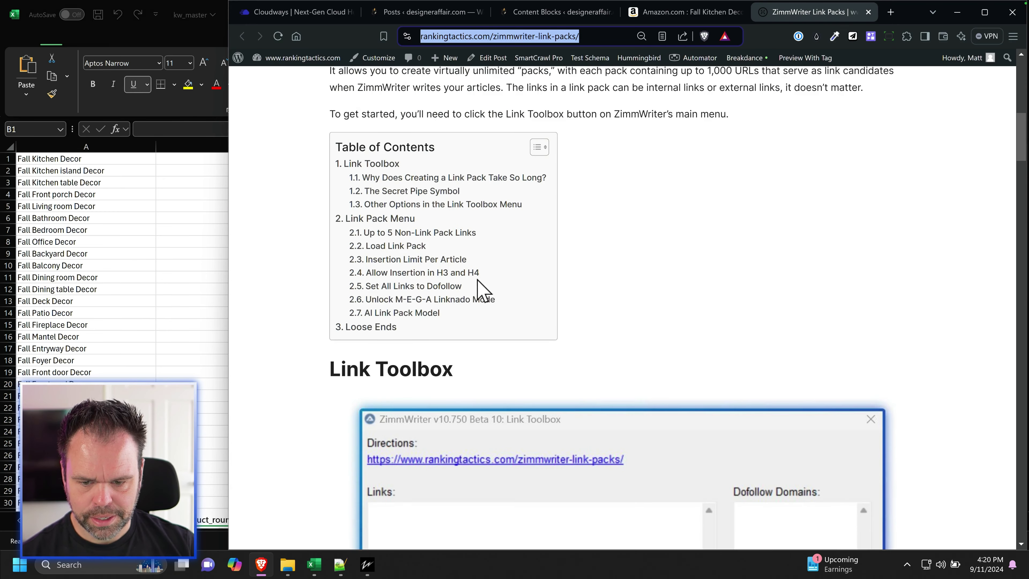
scroll(492, 329, down, 15)
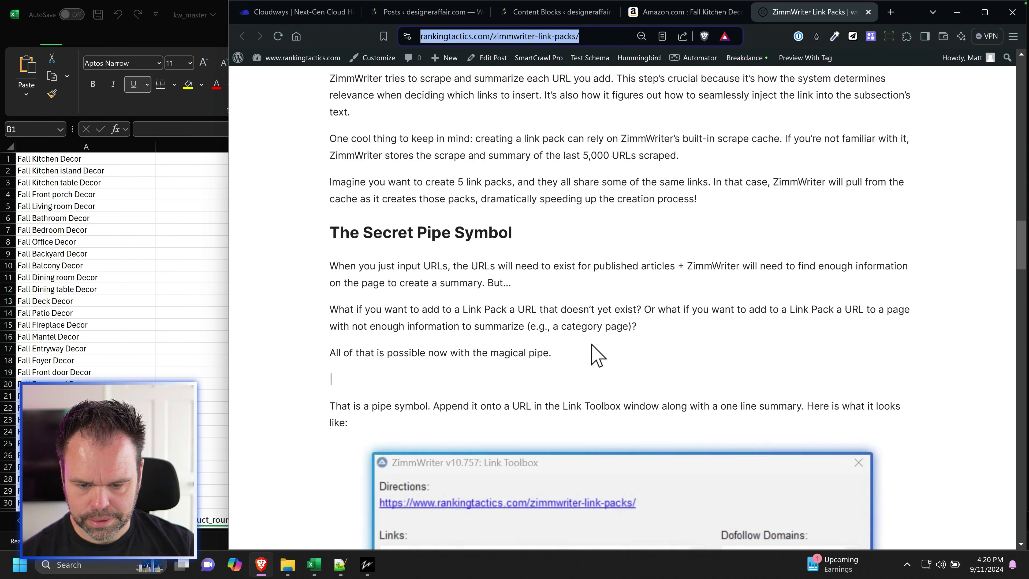
scroll(597, 356, up, 5)
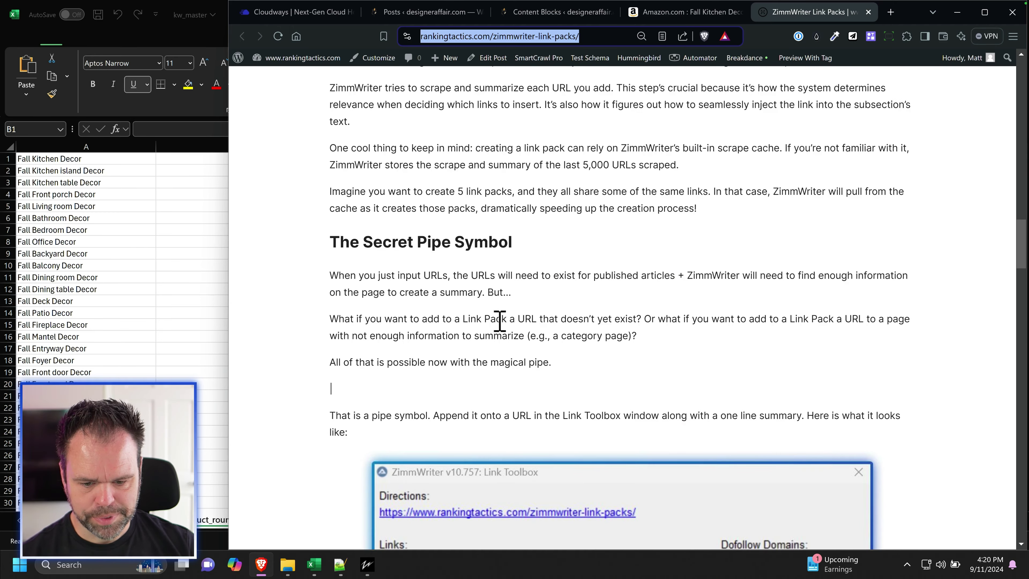
scroll(555, 336, down, 3)
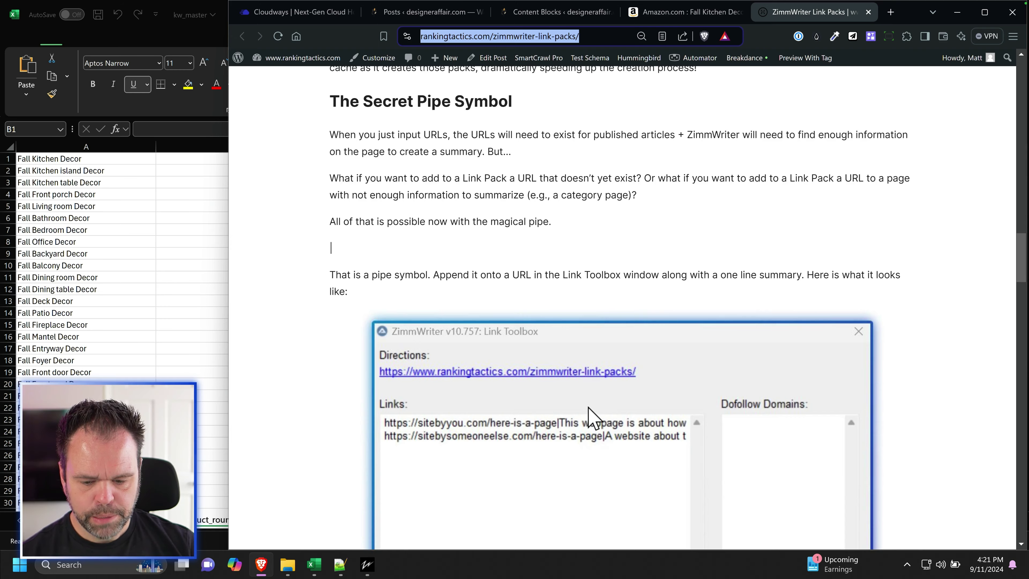
scroll(593, 413, down, 2)
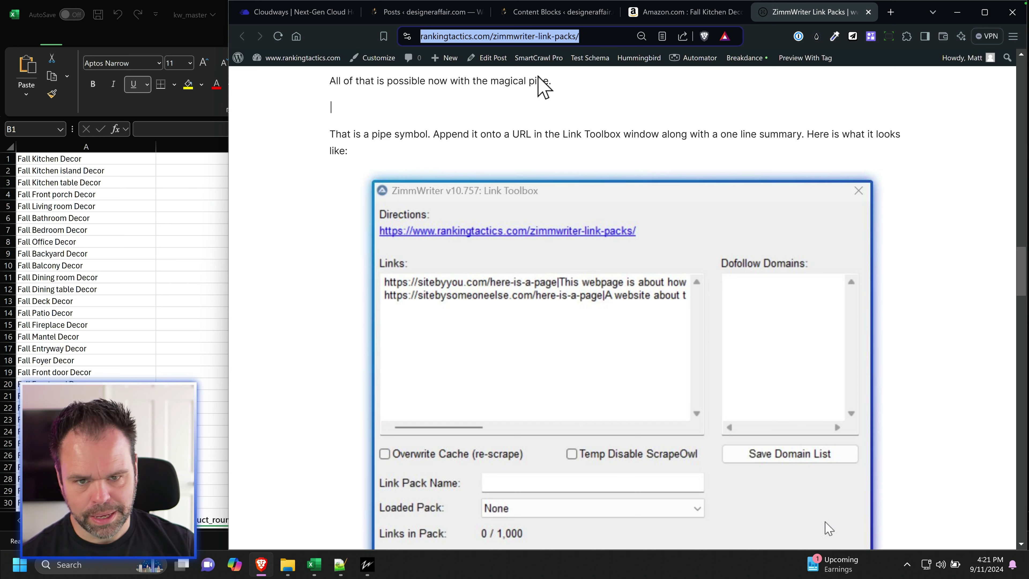
click(599, 37)
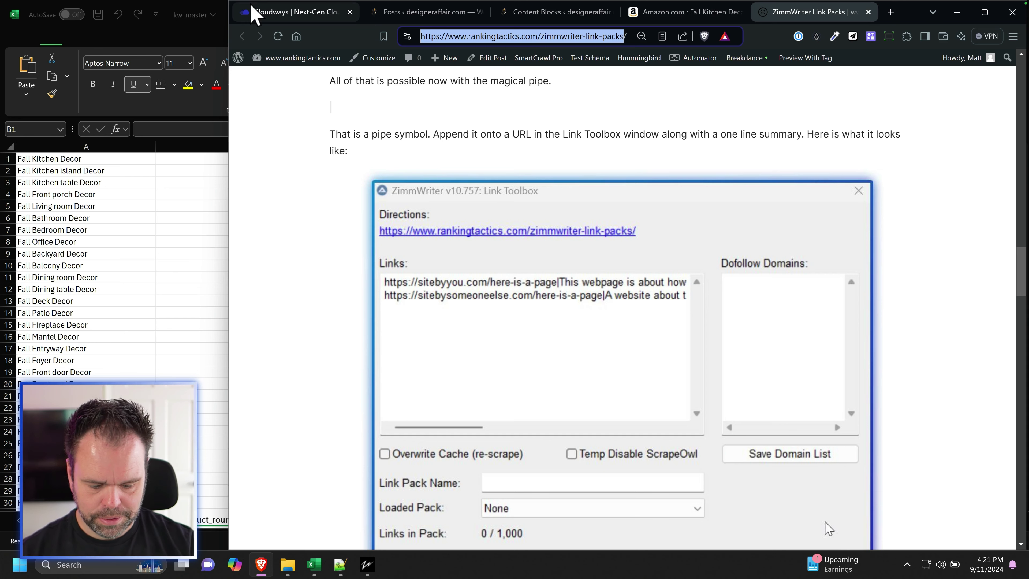
key(BackSpace)
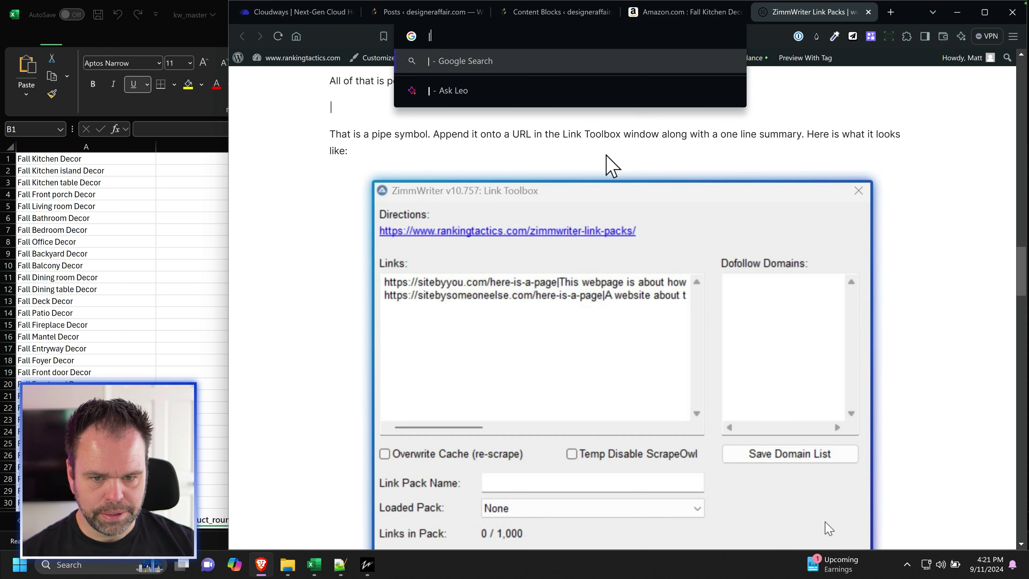
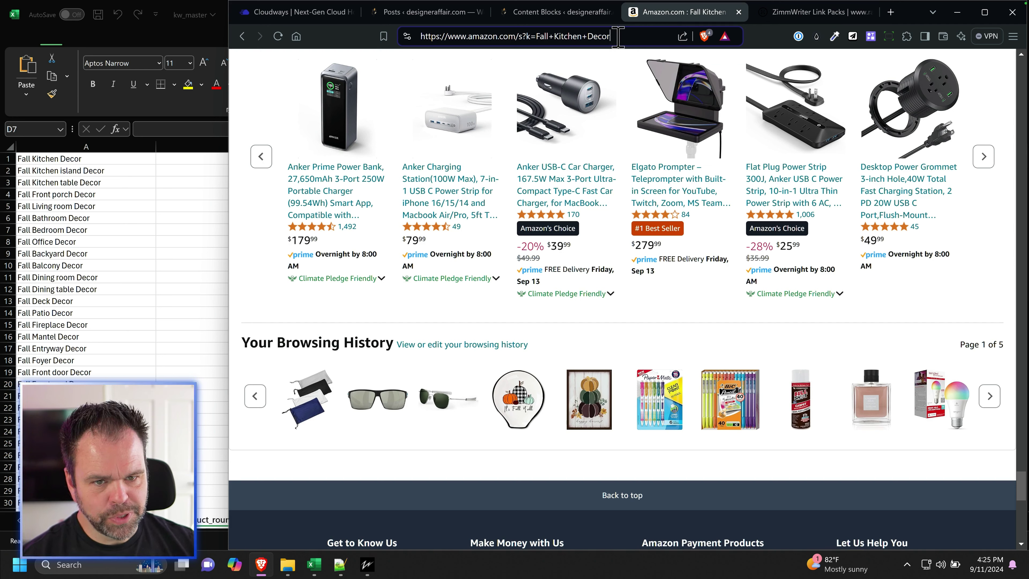
Step: Copy all product roundup keywords from column A and paste them into the blank Notepad++ document
click(76, 160)
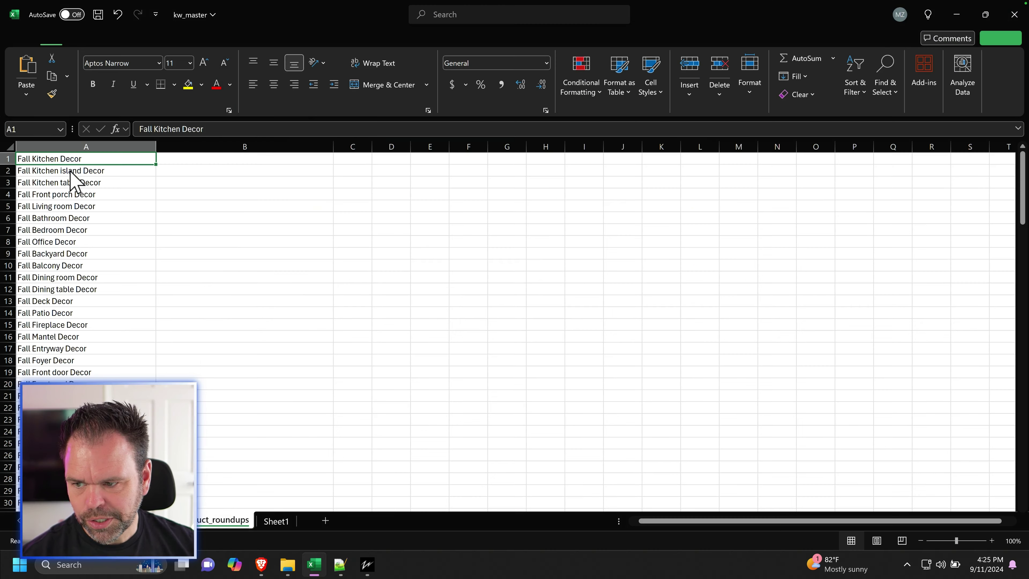
click(85, 146)
key(ctrl+c)
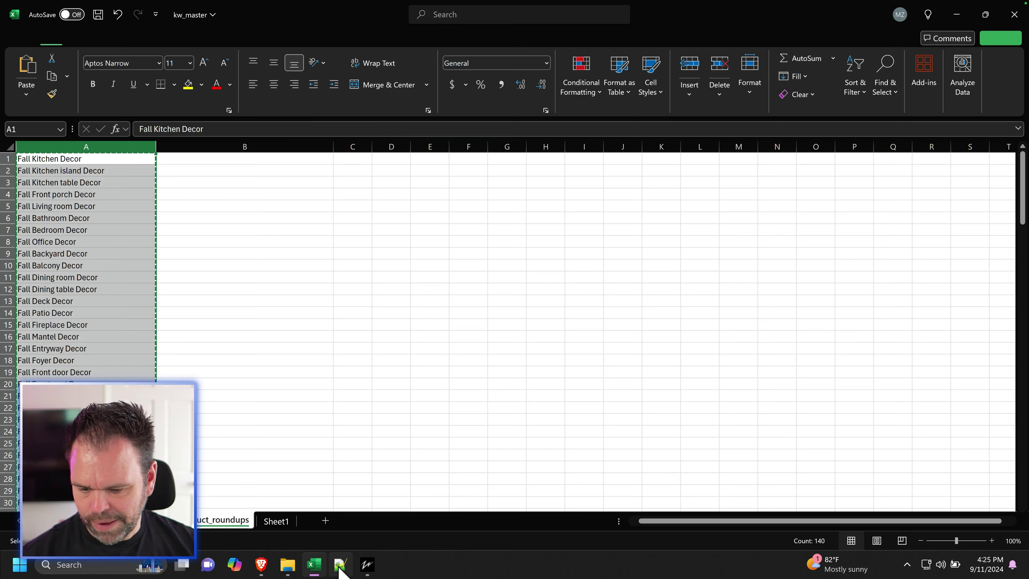
click(339, 564)
drag(299, 18, 542, 34)
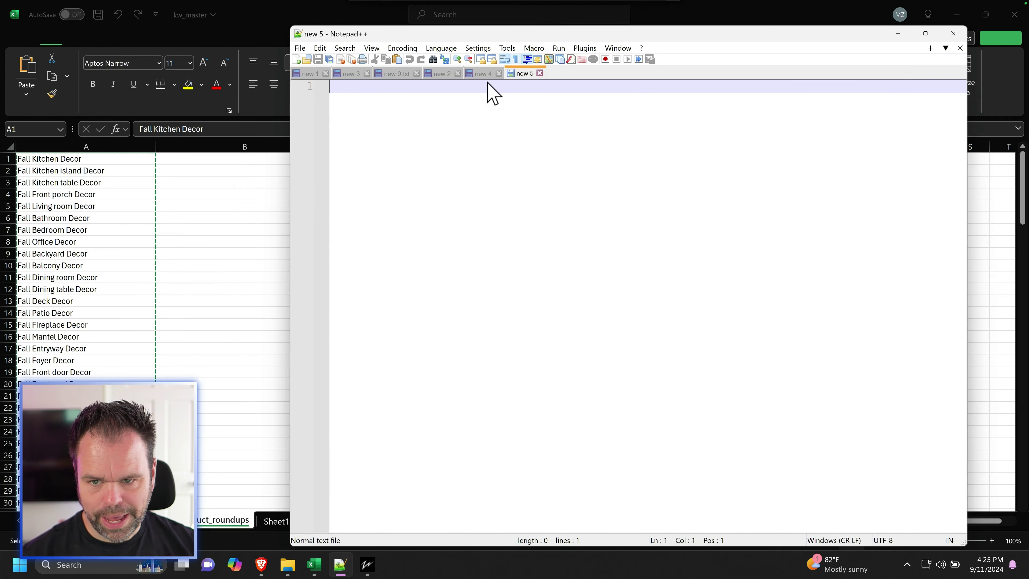
key(ctrl+v)
Step: Replace every space in the pasted keyword list with a plus sign
scroll(429, 324, up, 13)
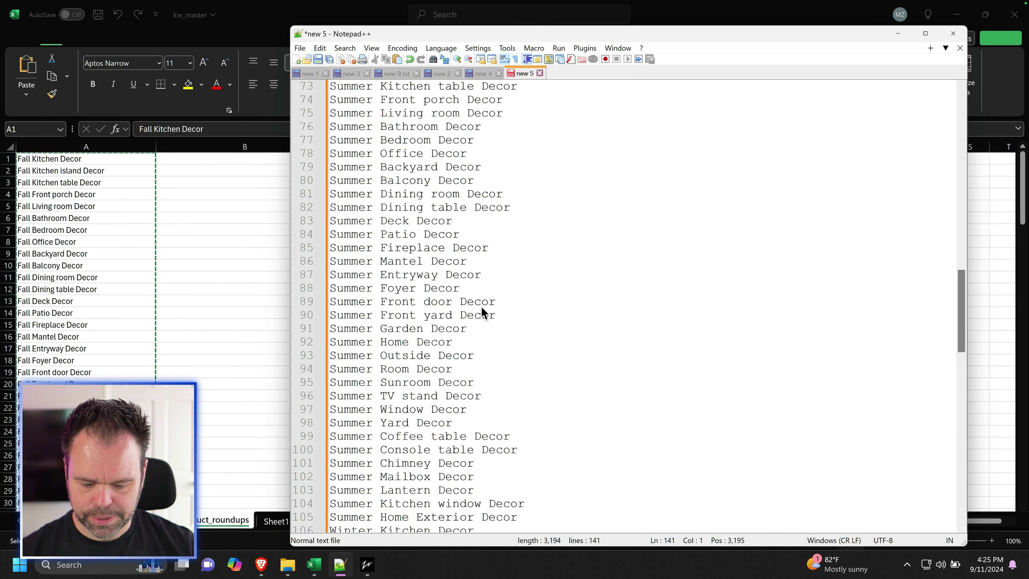
double_click(470, 248)
key(ctrl+f)
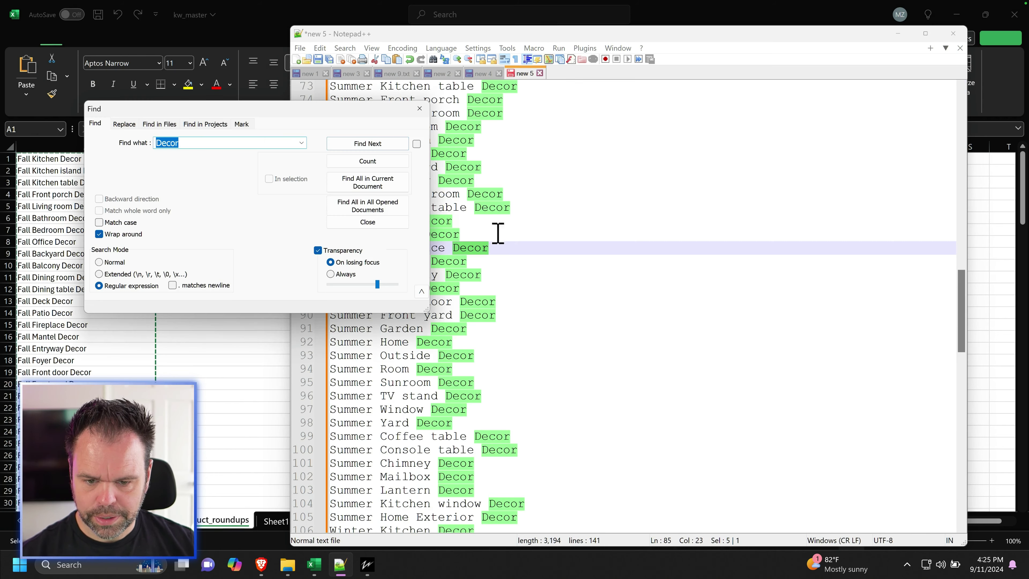
click(124, 124)
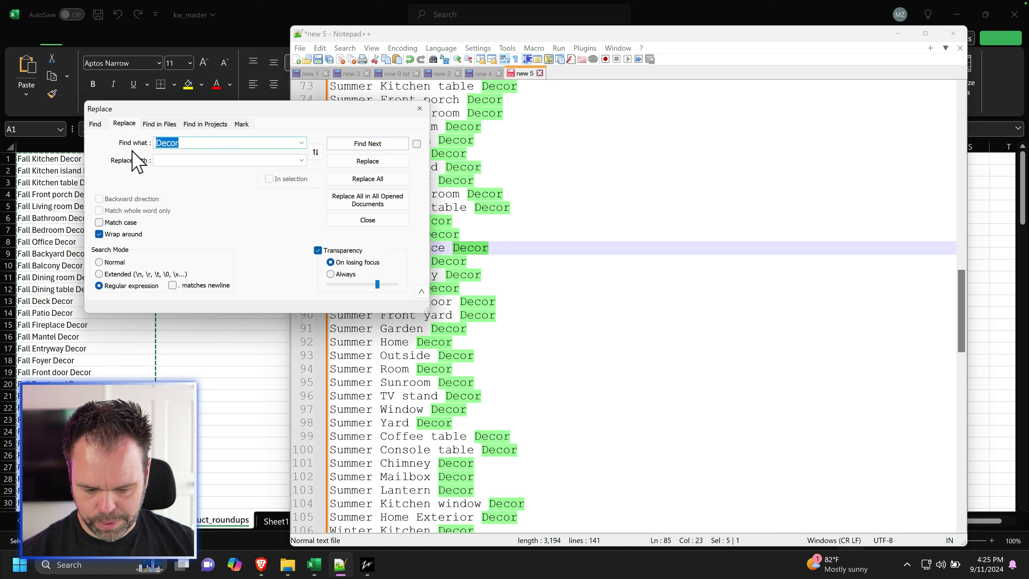
key(BackSpace)
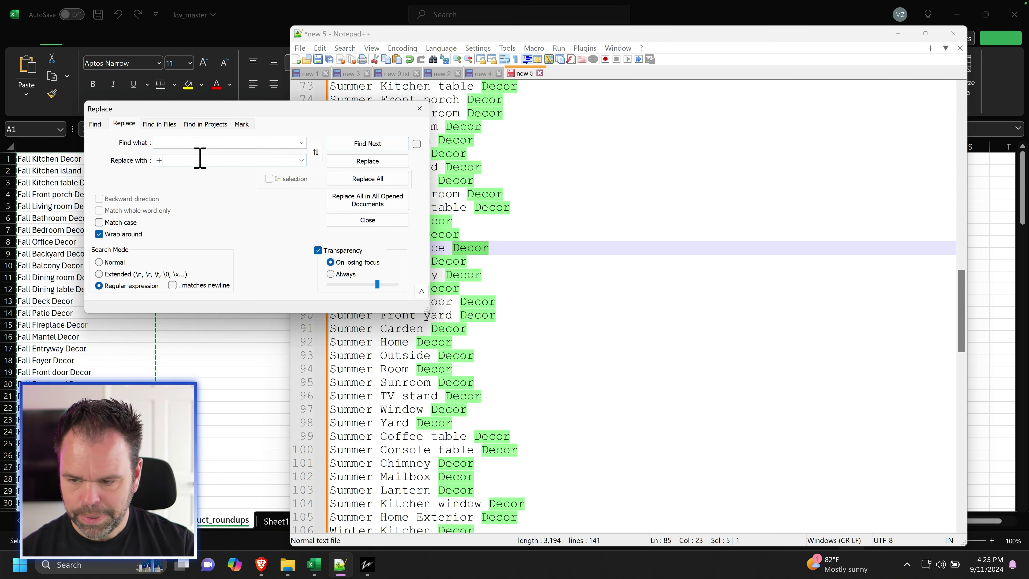
click(367, 179)
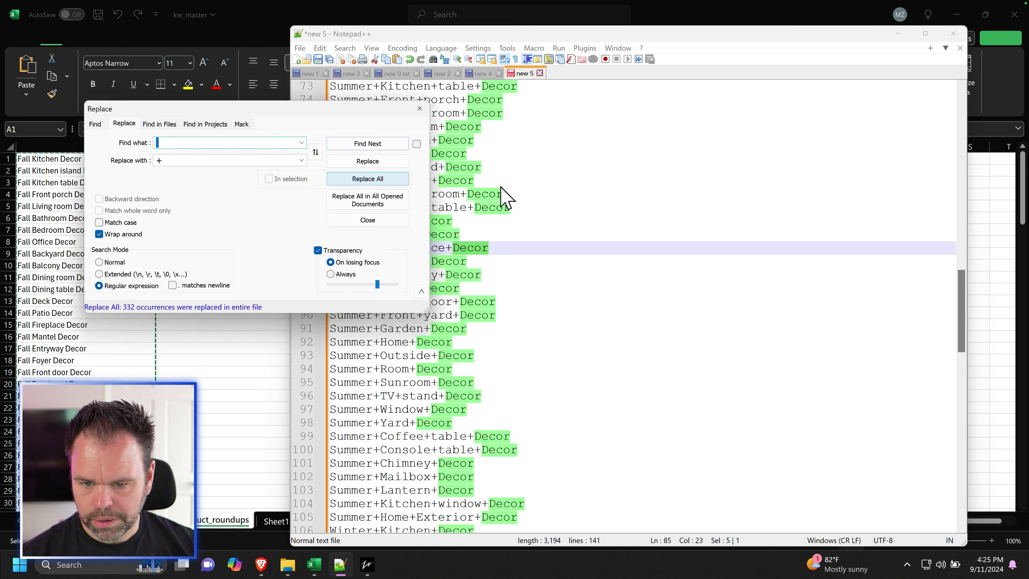
click(509, 207)
Step: Copy the full plus-separated keyword list from Notepad++ into column B of the Excel sheet, starting at B1
scroll(481, 452, down, 20)
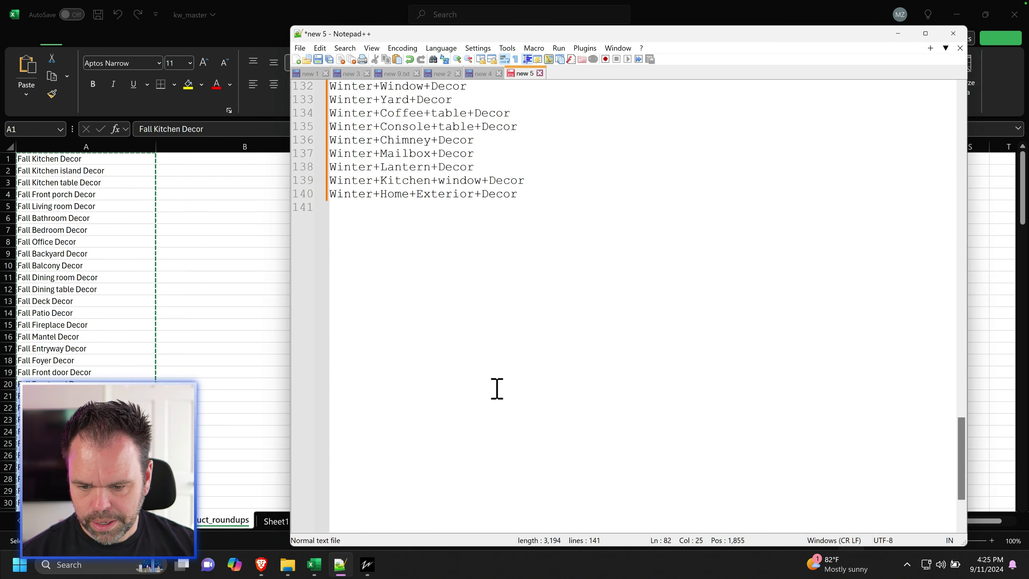
click(532, 196)
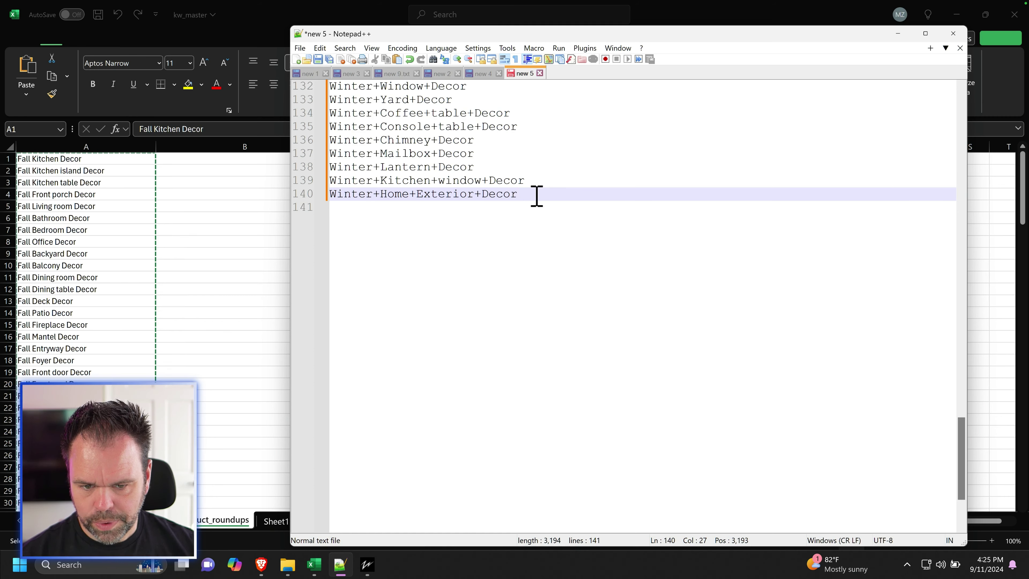
drag(535, 196, 245, 6)
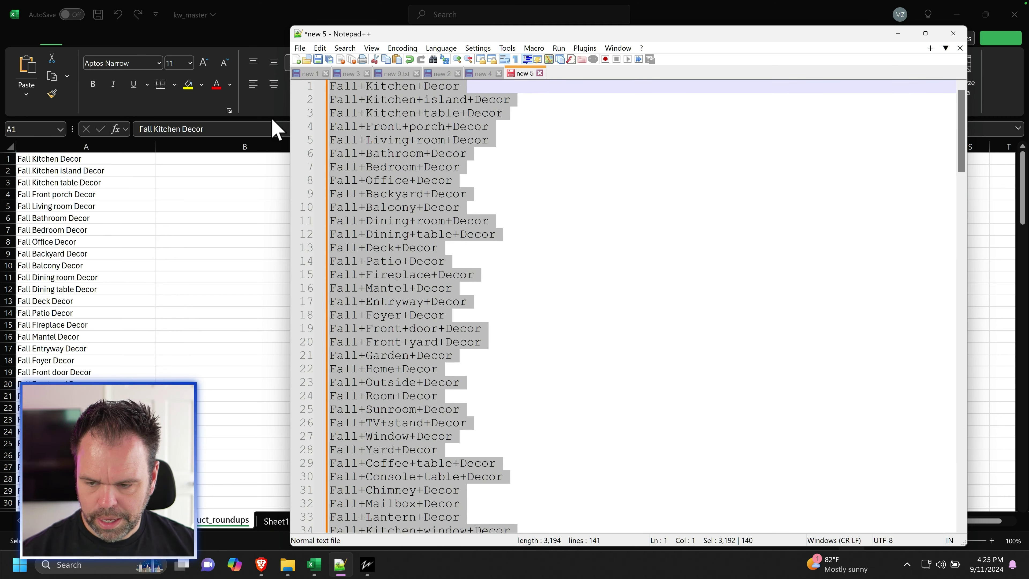
click(258, 161)
key(ctrl+v)
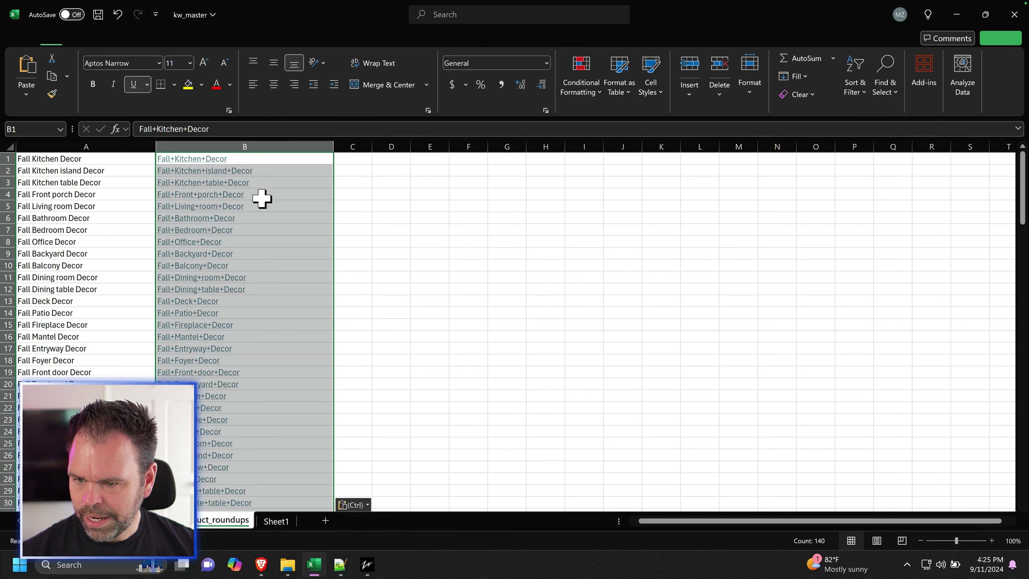
click(388, 203)
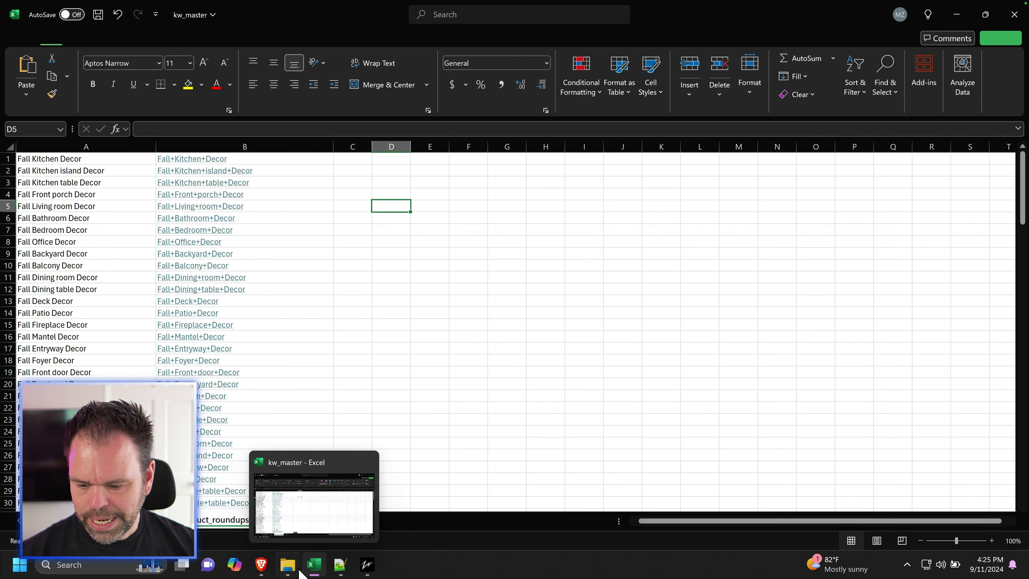
click(264, 566)
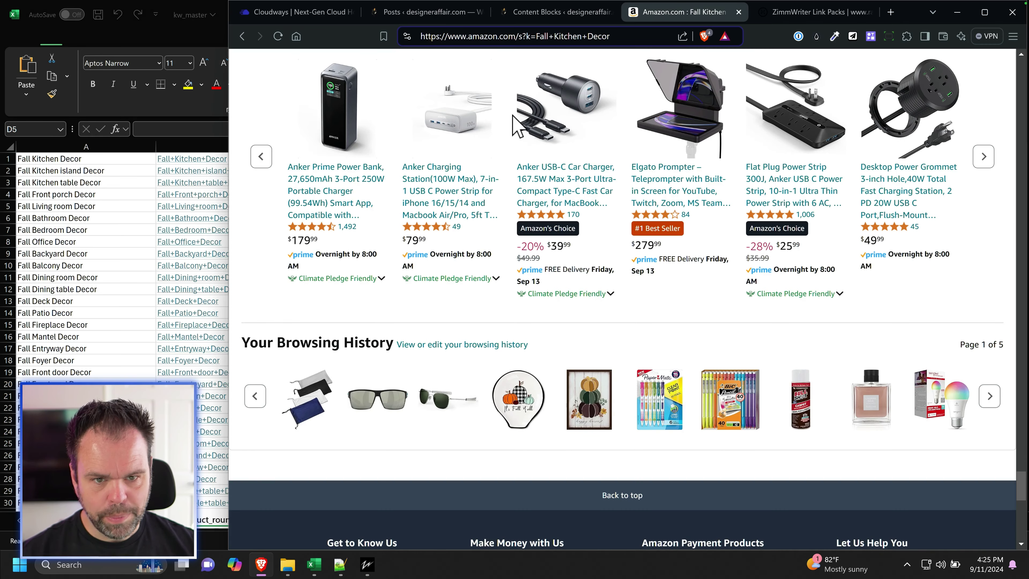
drag(536, 36, 419, 36)
key(ctrl+c)
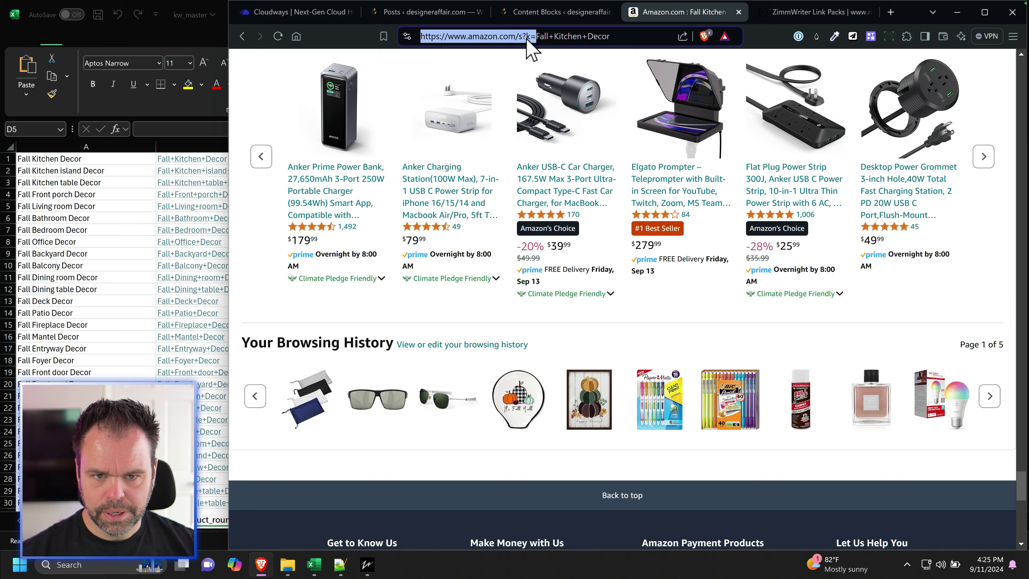
key(alt+Tab)
click(298, 162)
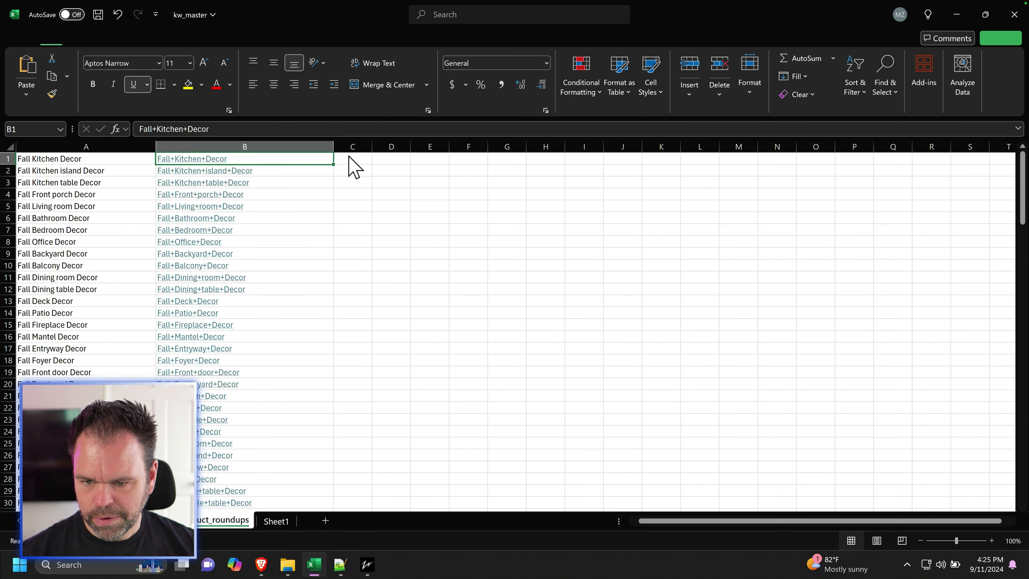
click(348, 158)
text(=)
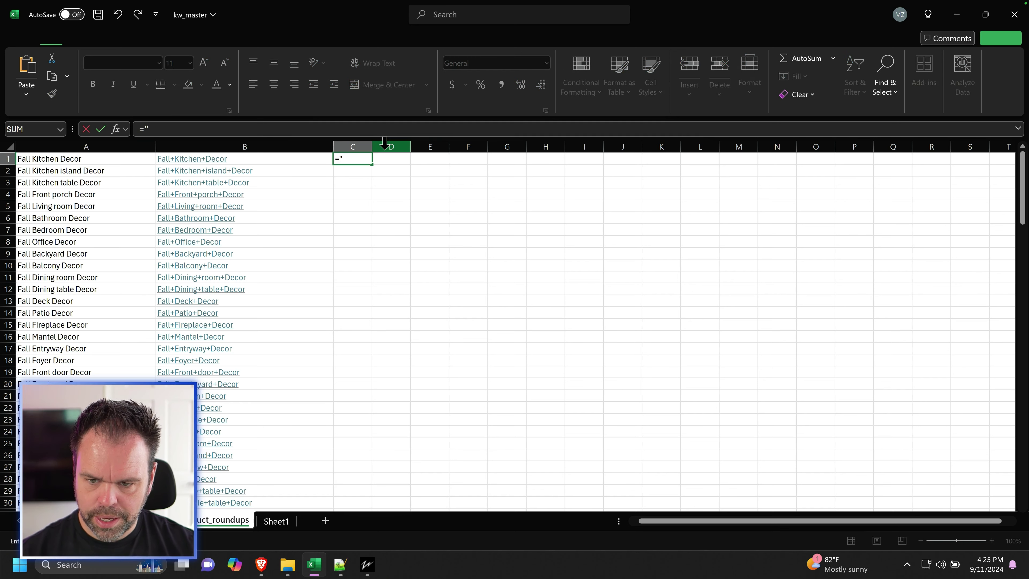
text(")
key(ctrl+v)
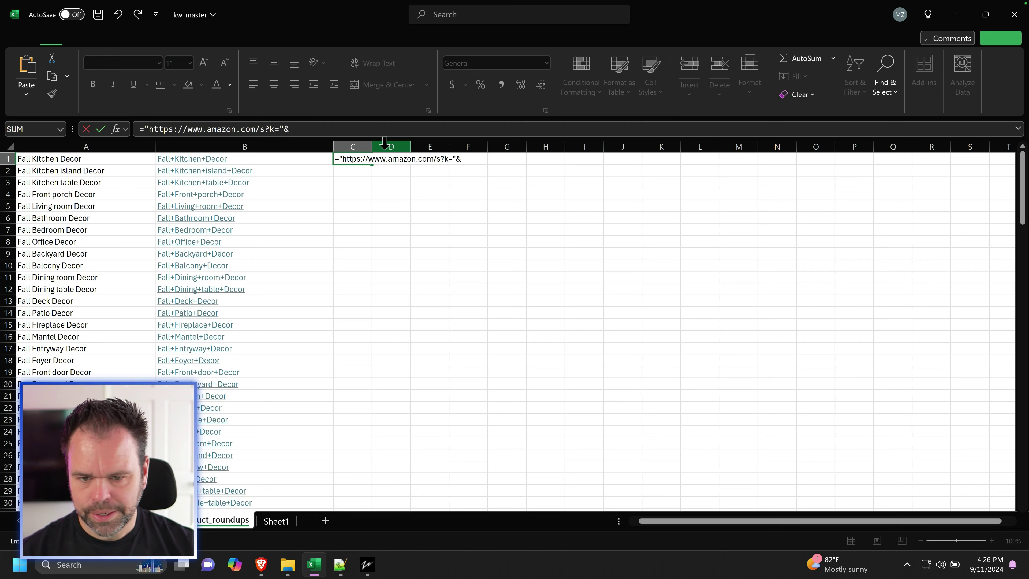
text("&)
click(238, 158)
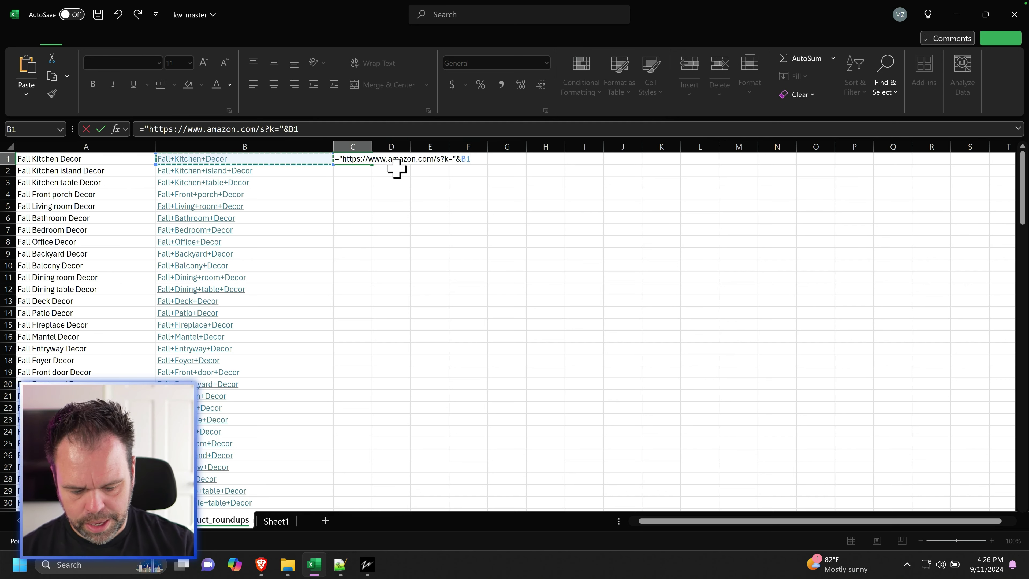
Step: Complete the C1 formula by appending "|A website that sells products related to ", the lowercase keyword from A1, and a period
text(&)
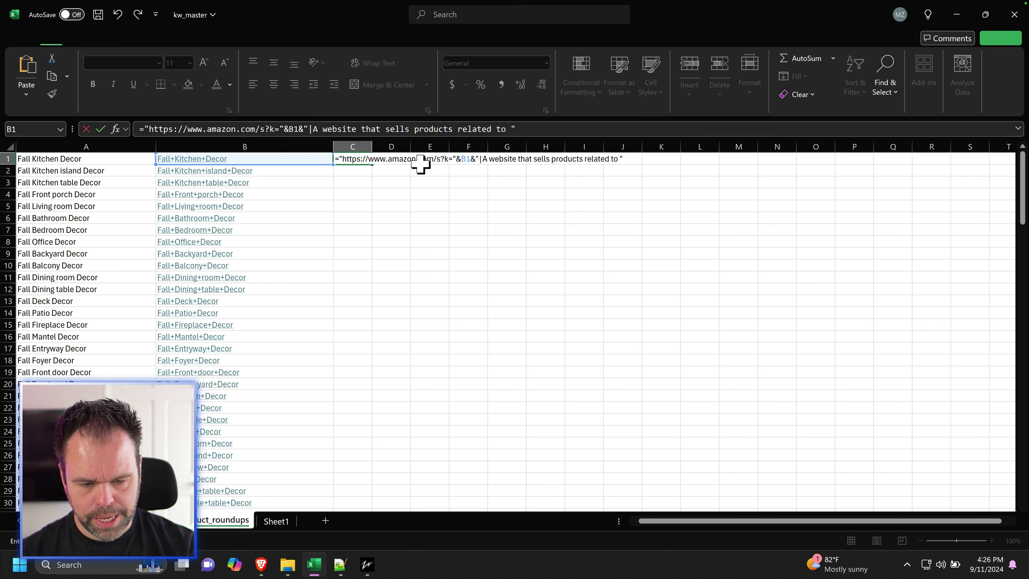
text(lower)
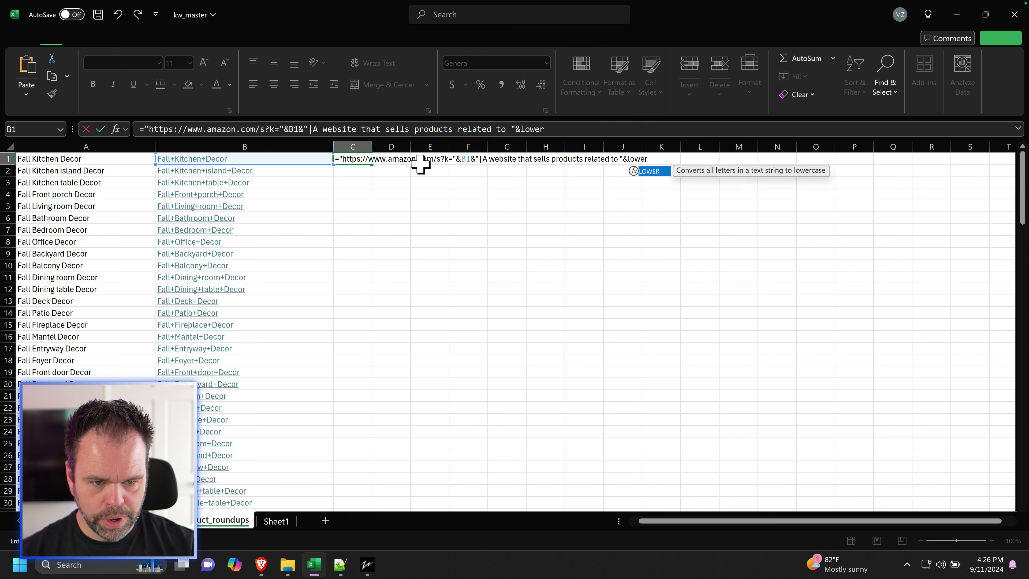
text(())
key(Return)
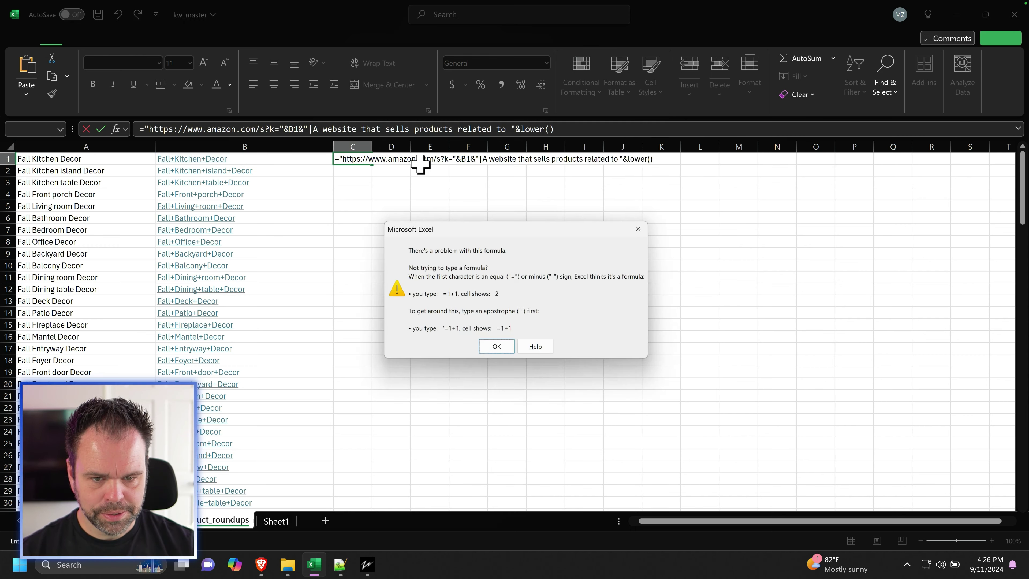
key(Return)
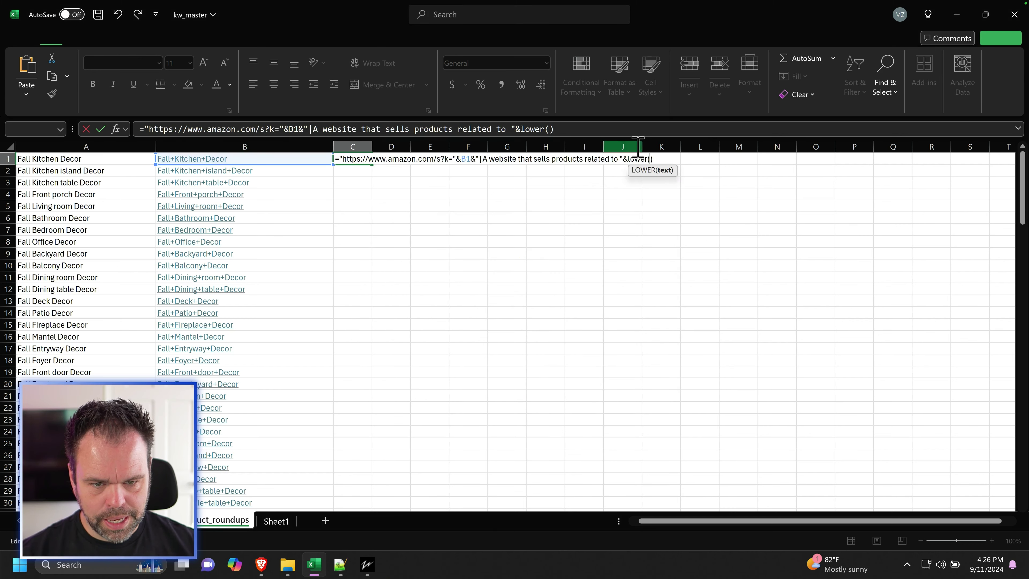
click(105, 159)
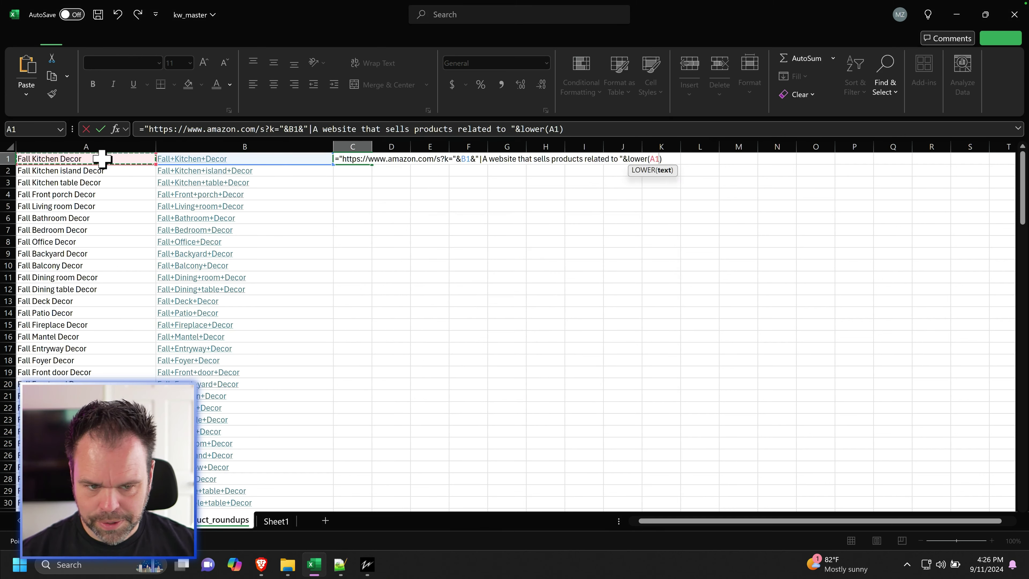
click(615, 128)
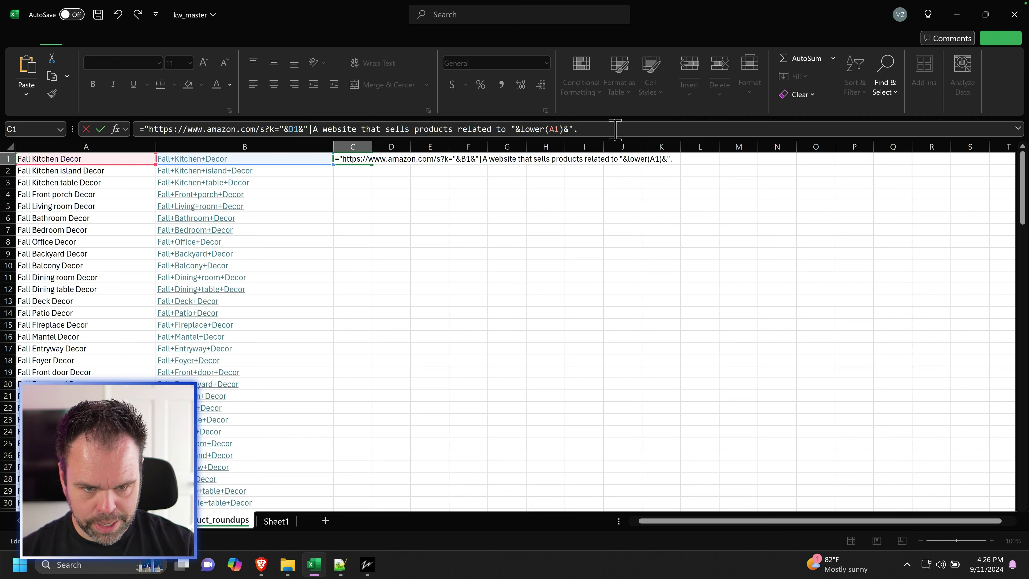
key(Return)
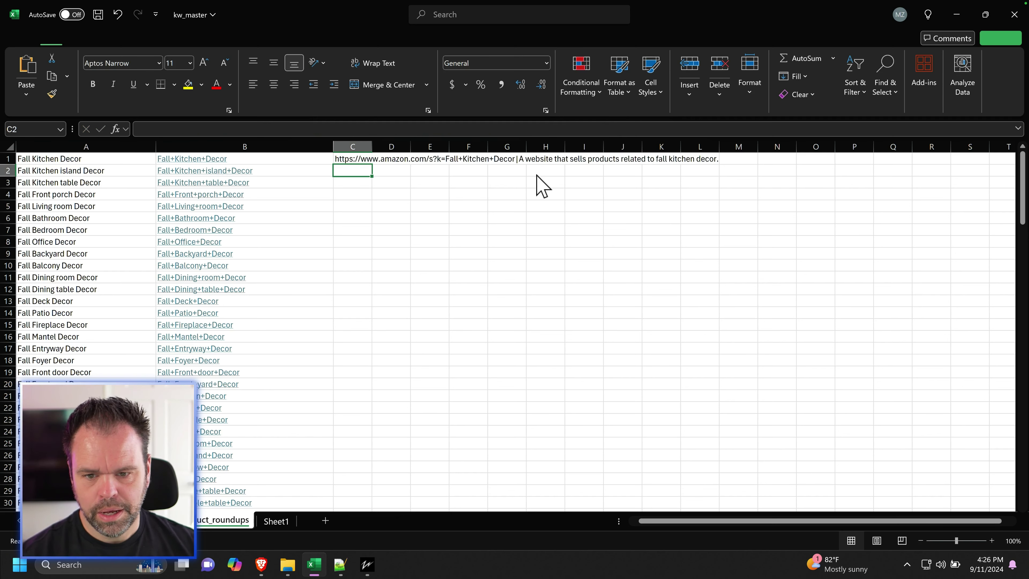
Step: Widen column C to fit the generated text and fill the C1 formula down beside all keywords
drag(371, 147, 747, 147)
click(509, 159)
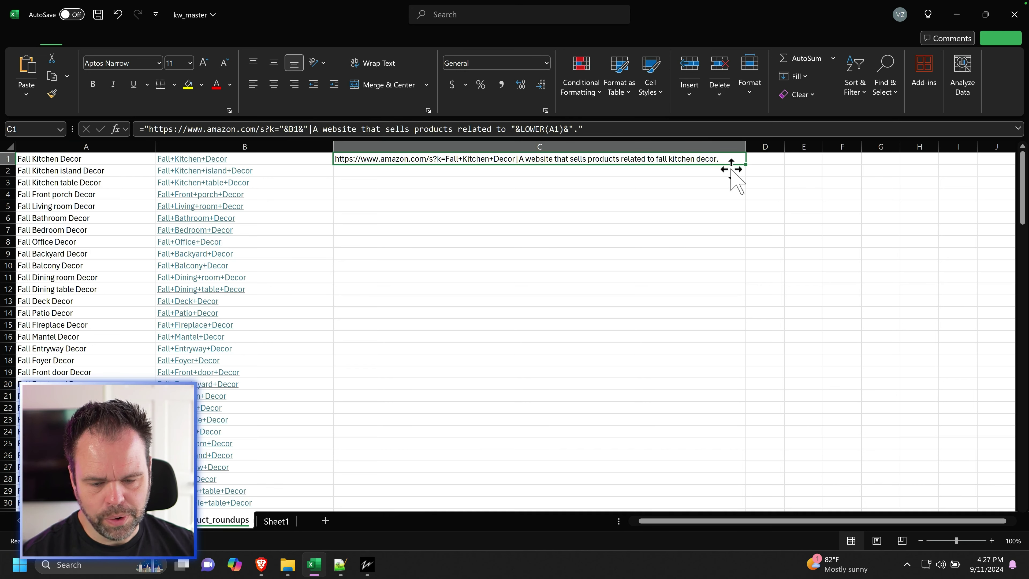
drag(745, 164, 673, 462)
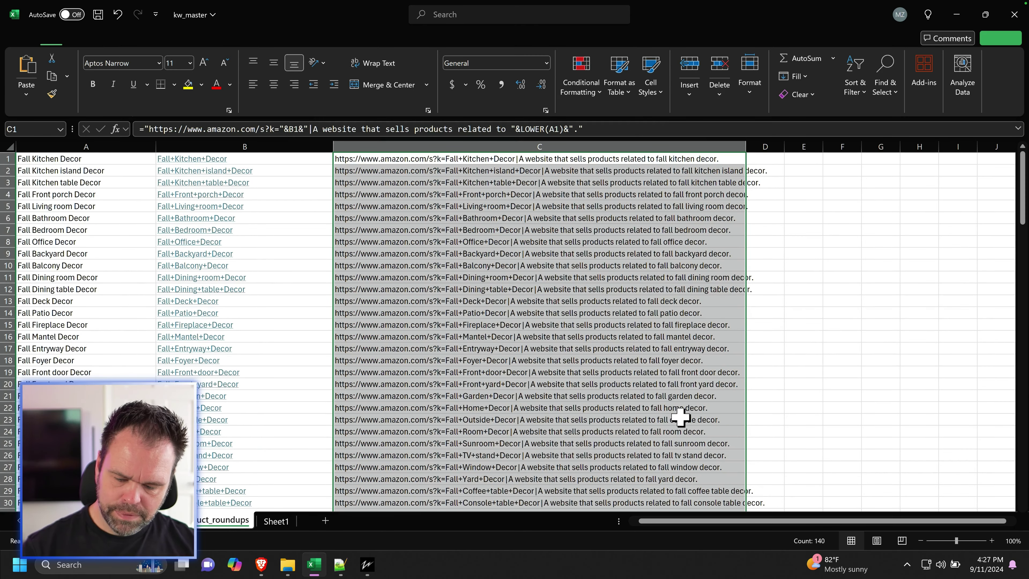
click(791, 281)
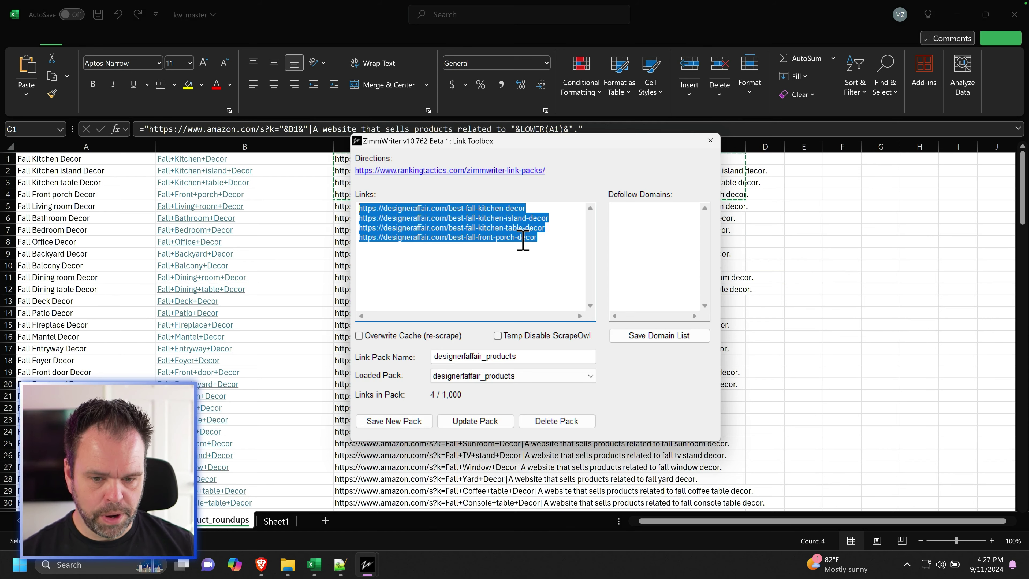
Step: Paste the first four Amazon URLs with summaries below the existing ZimmWriter links, update the designerfaffair_products pack, and close the result report
click(549, 246)
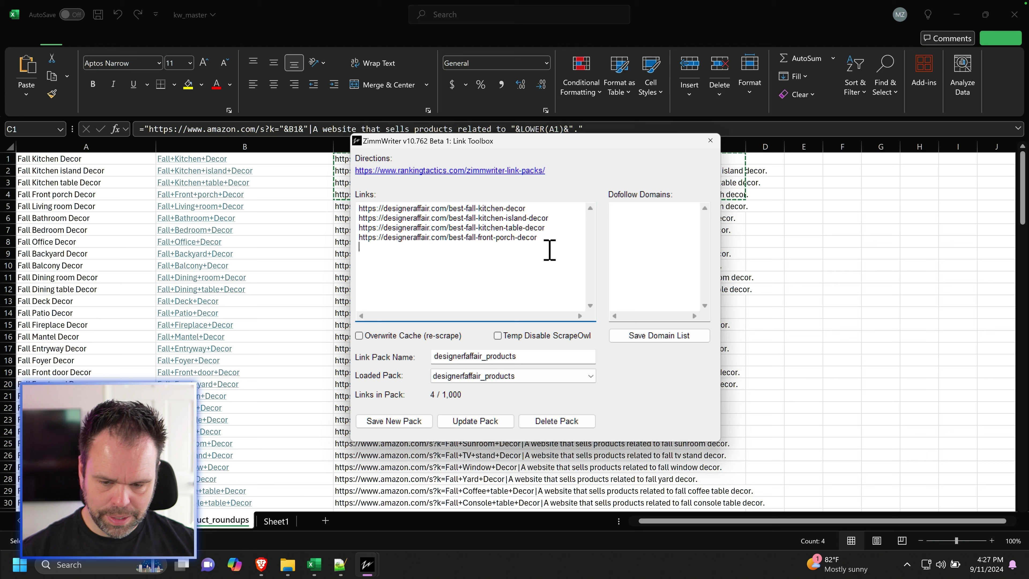
key(ctrl+v)
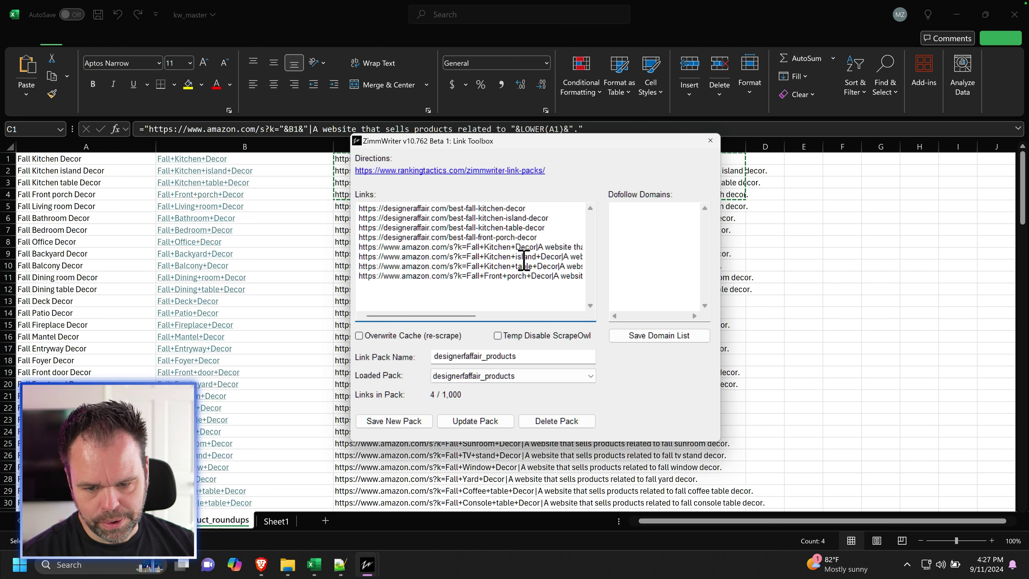
click(484, 422)
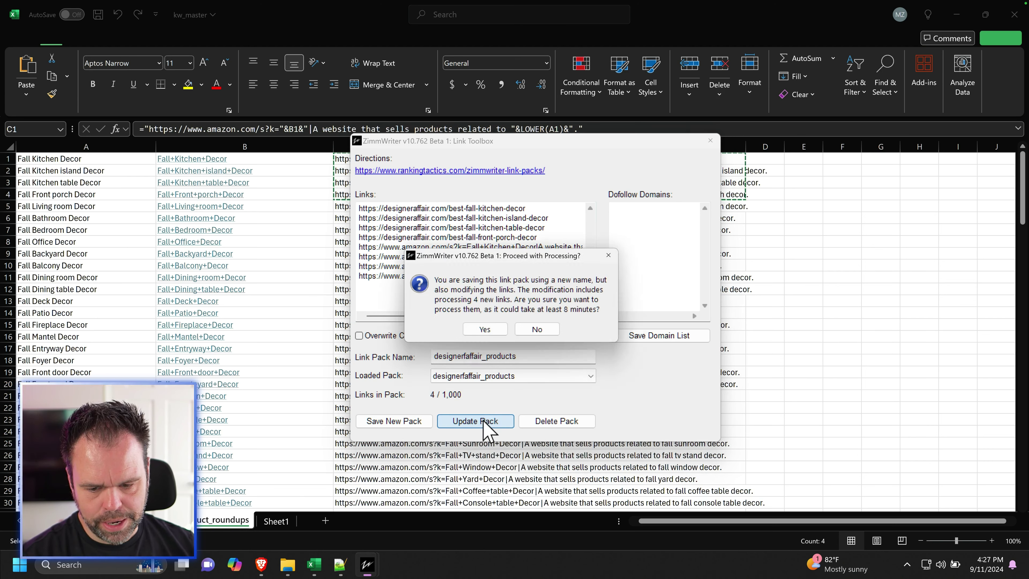
click(488, 333)
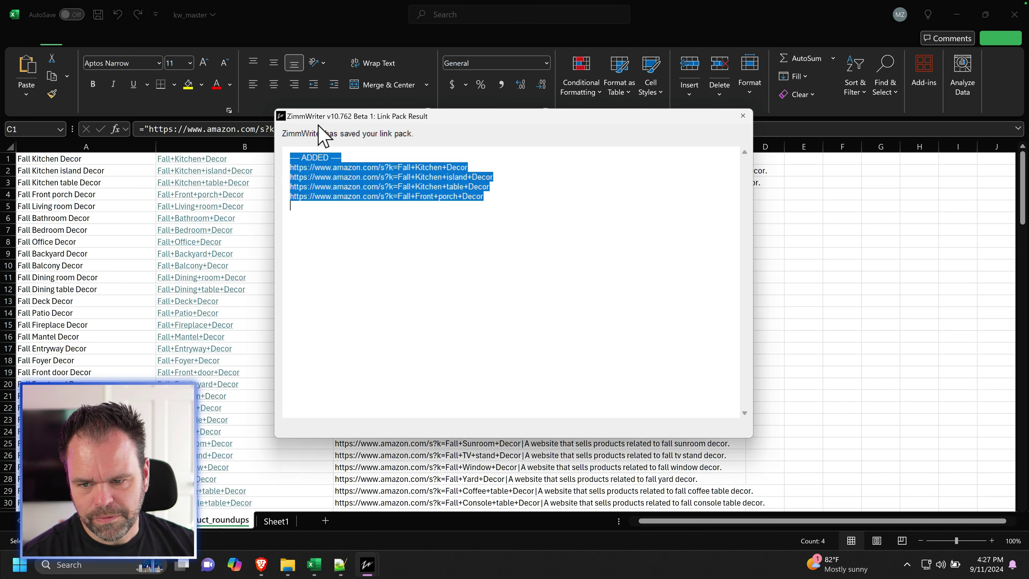
key(Escape)
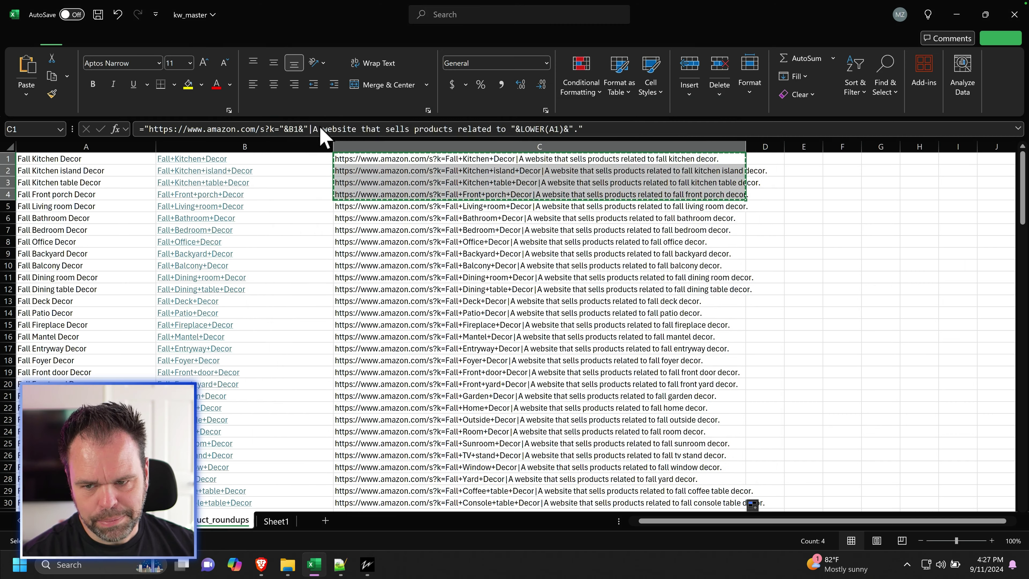
Step: Switch to ZimmWriter, load the designerfaffair_products pack in the Link Toolbox, and examine its DesignerAffair and Amazon links
click(367, 563)
click(406, 366)
click(409, 361)
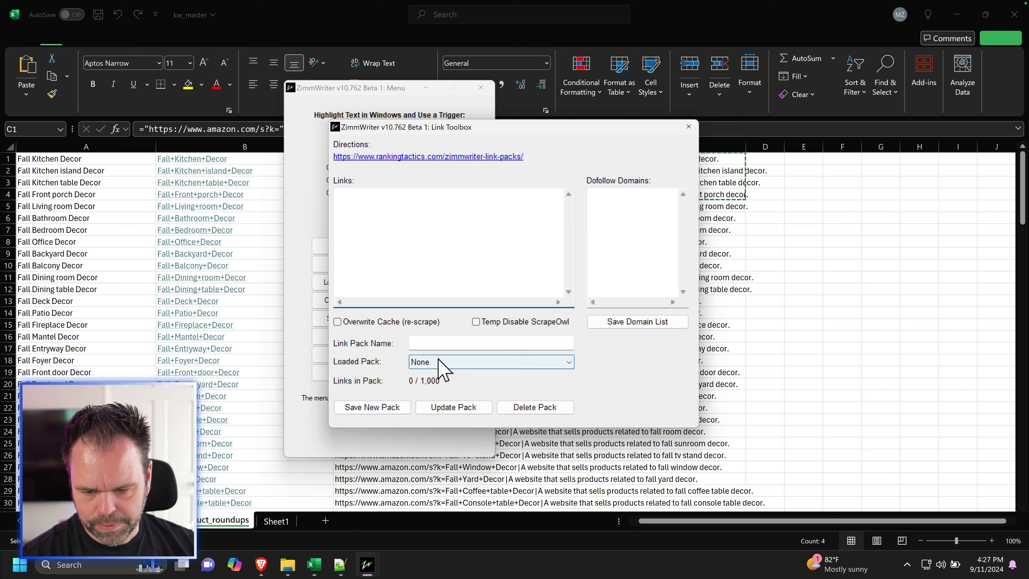
click(458, 414)
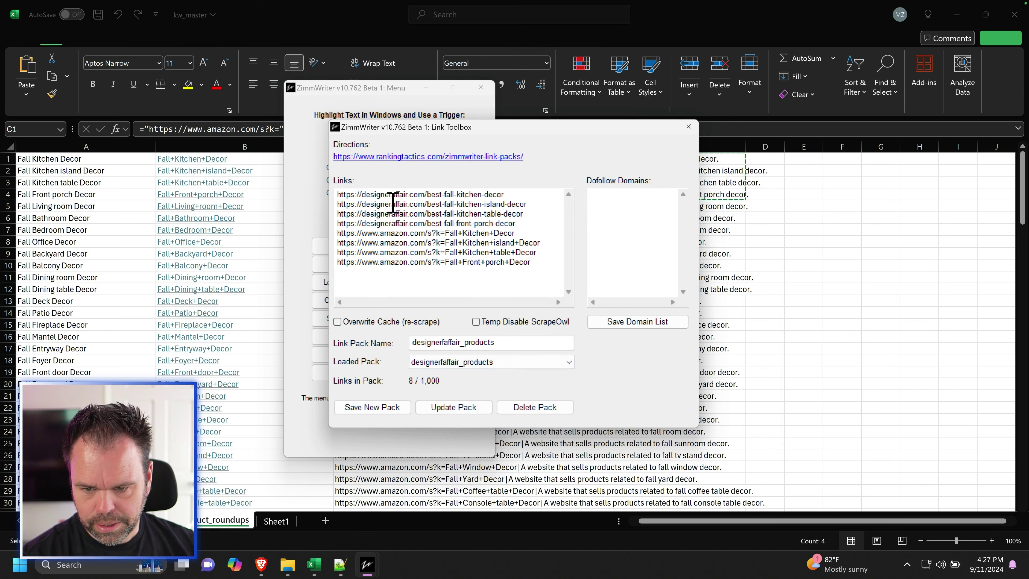
shift+click(522, 223)
drag(551, 263, 332, 234)
key(alt+Tab)
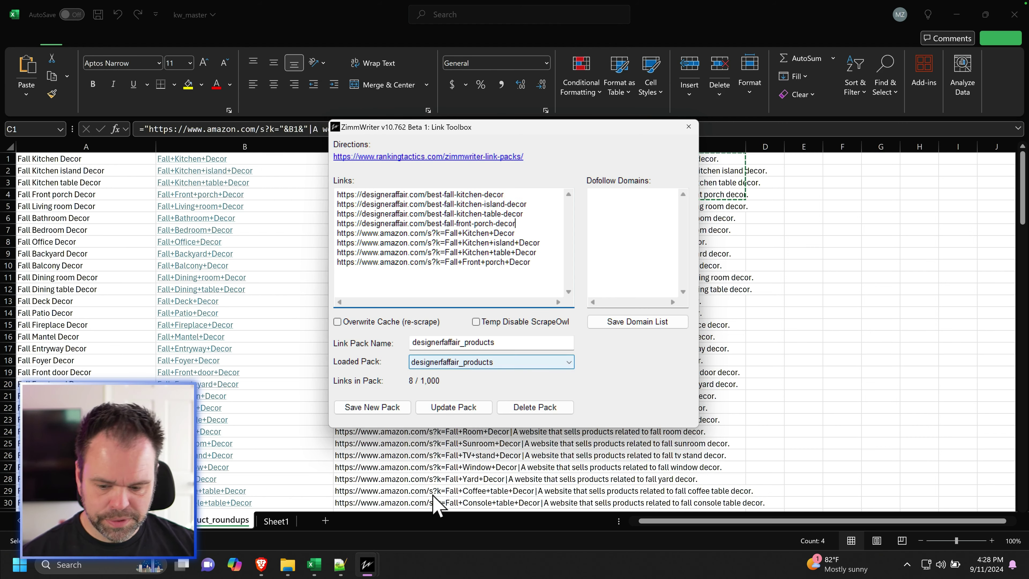
Step: Review the full DesignerAffair post URL list in Notepad++ and the generated Amazon URL rows in the Excel product roundups sheet
click(341, 564)
click(483, 73)
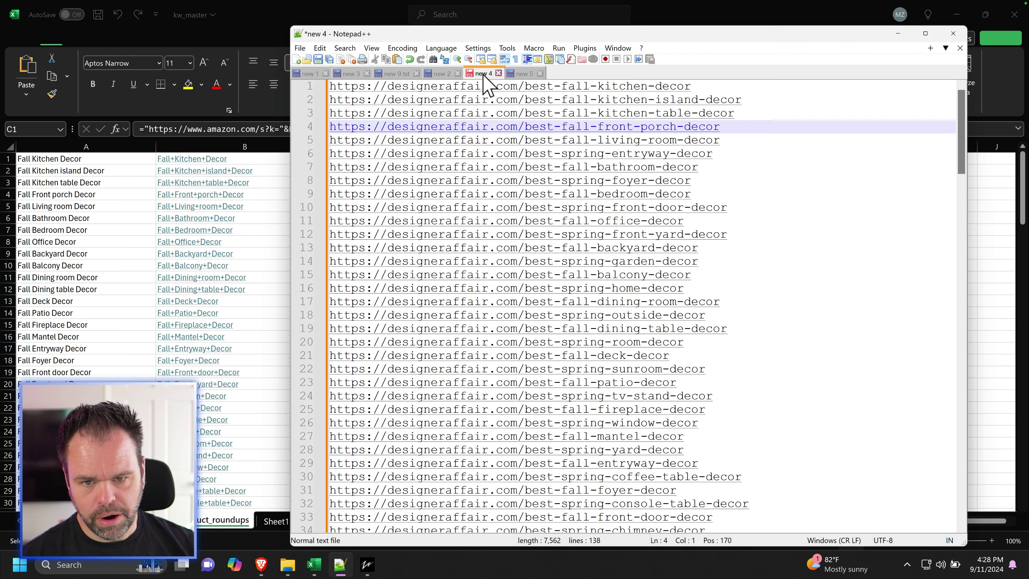
scroll(502, 300, down, 20)
scroll(518, 307, up, 6)
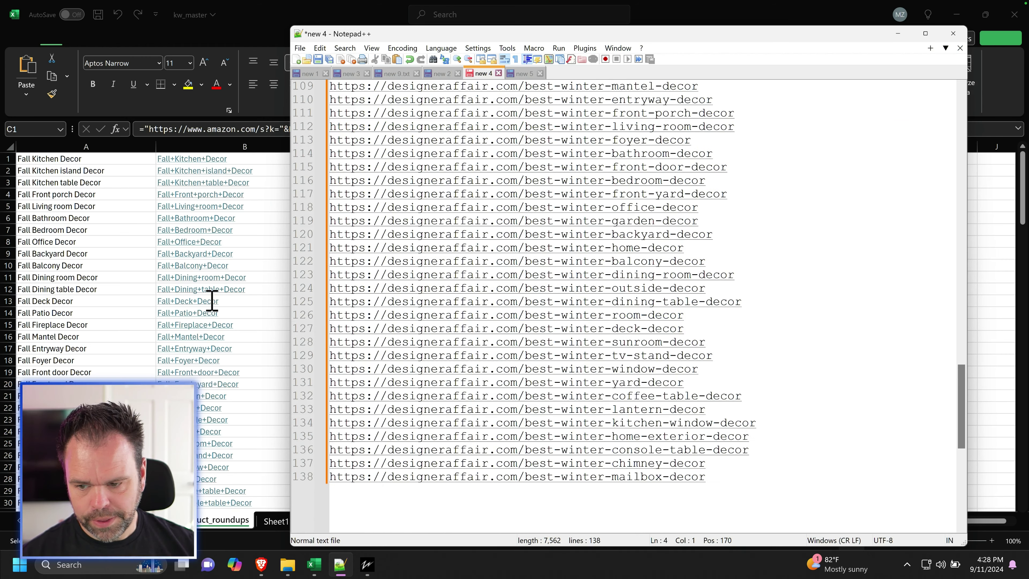
key(alt+Tab)
scroll(456, 367, down, 16)
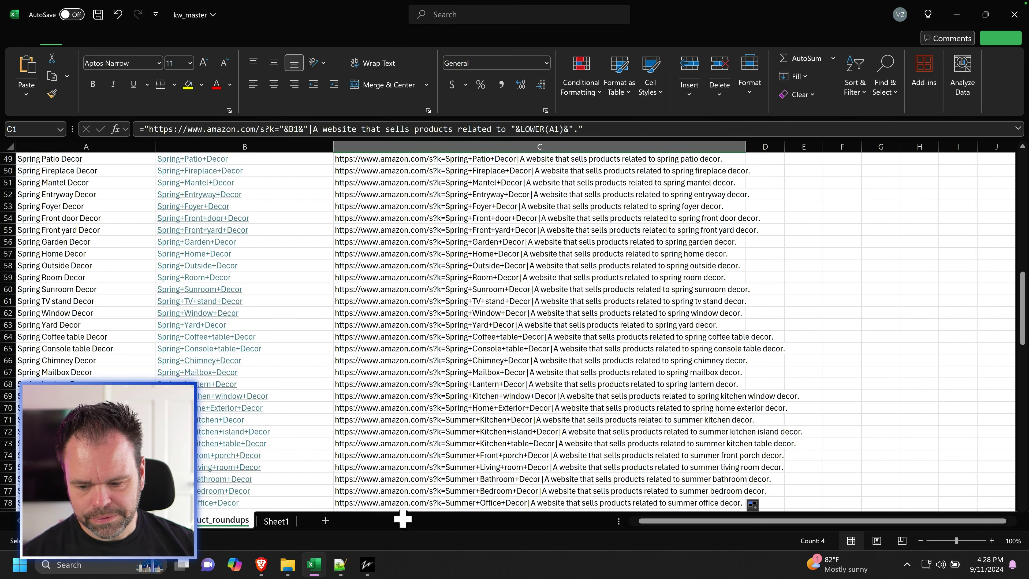
Step: Close ZimmWriter's Link Toolbox and open the linkpacks folder inside the zimmwriter database folder in File Explorer
mouse_move(368, 562)
click(410, 507)
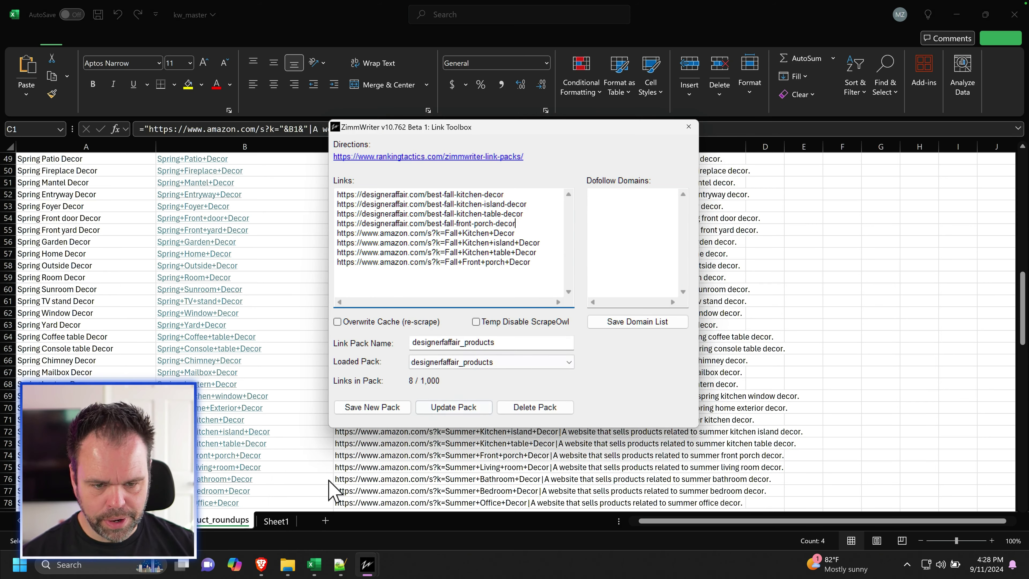
click(688, 127)
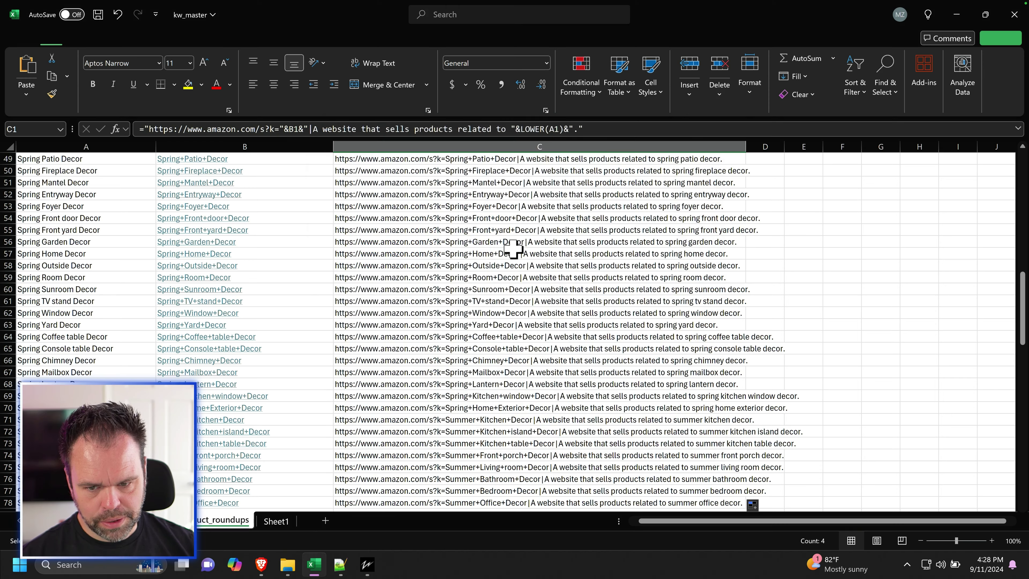
click(287, 564)
double_click(293, 188)
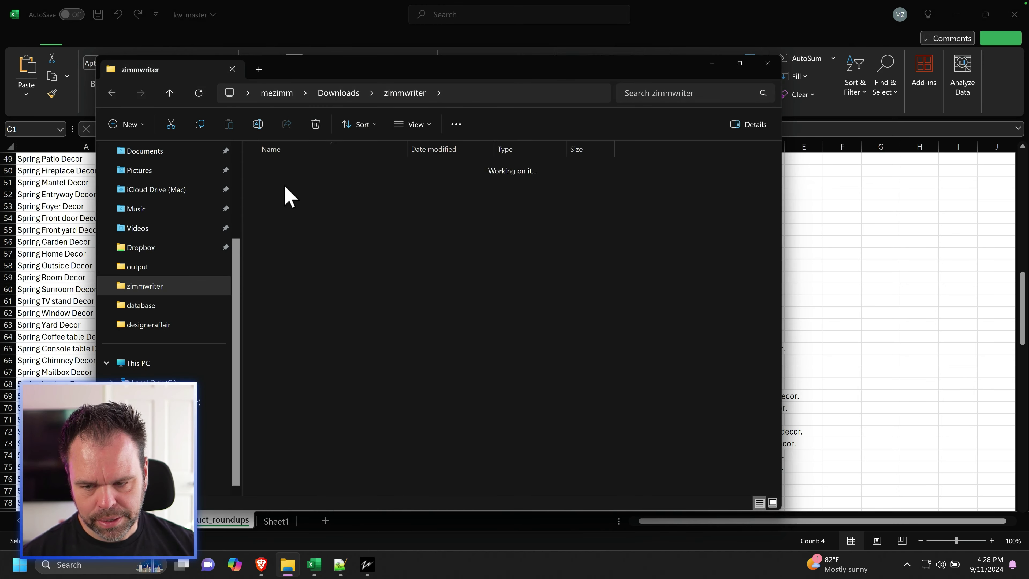
key(alt+Left)
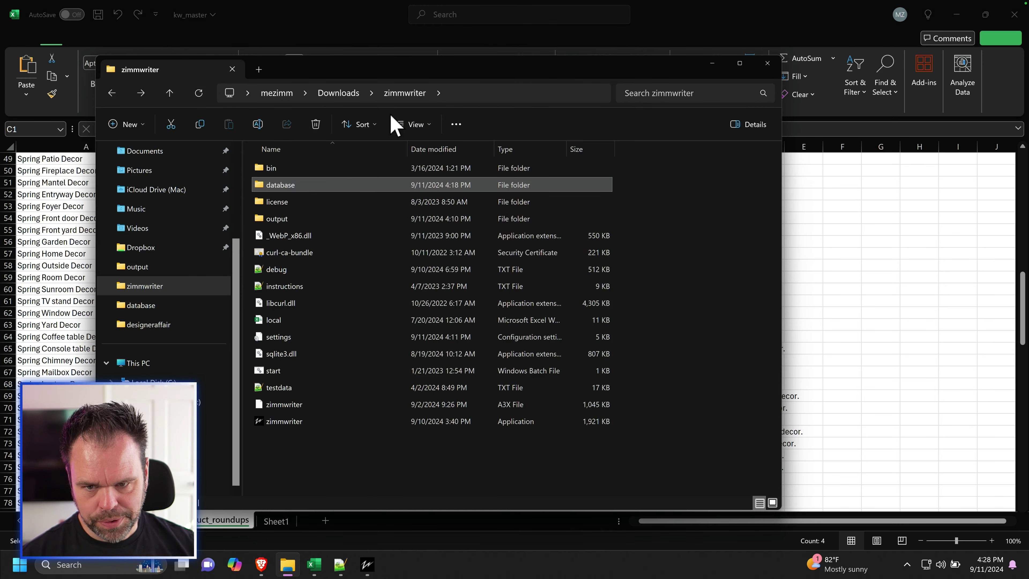
double_click(293, 187)
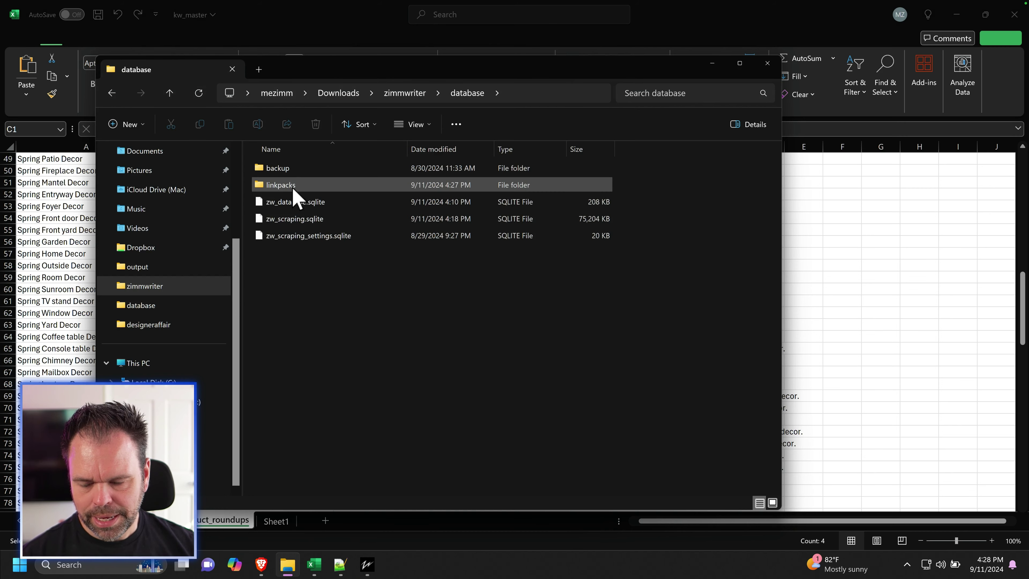
double_click(293, 185)
drag(379, 335, 389, 356)
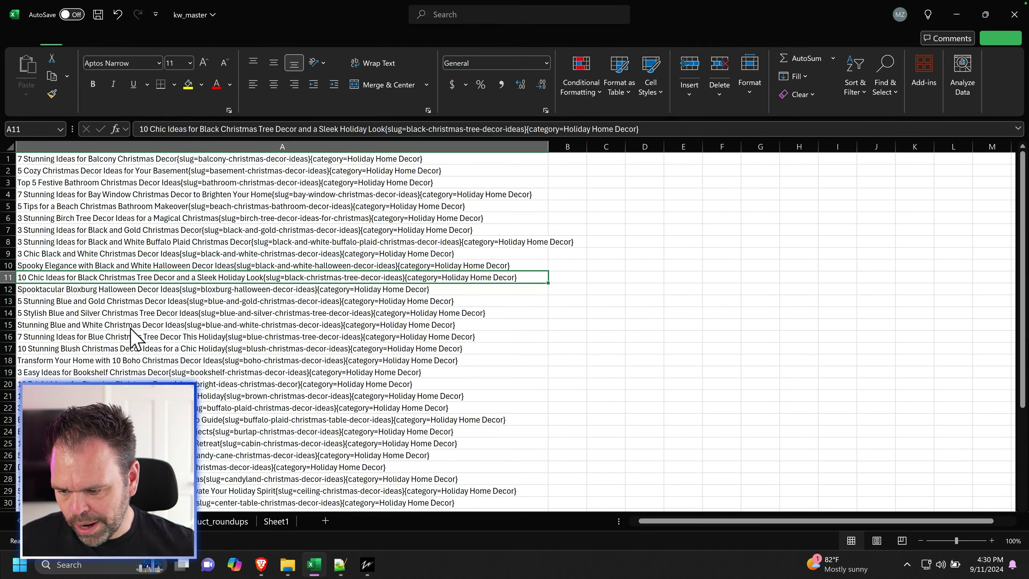
Step: Examine the short article title sheet to its last row and the full title list with slugs and categories in kw_master
scroll(131, 329, down, 9)
click(35, 288)
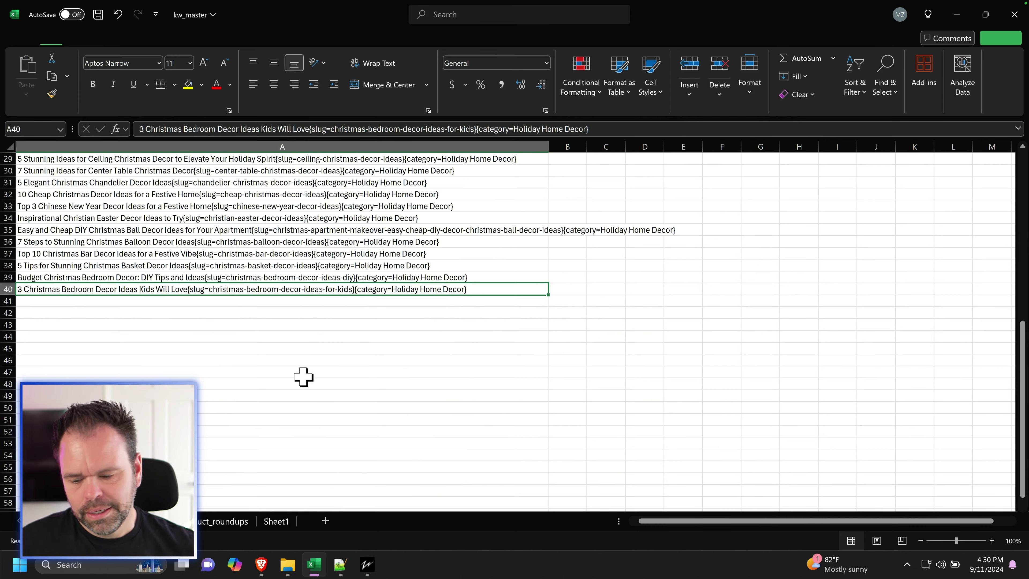
click(142, 521)
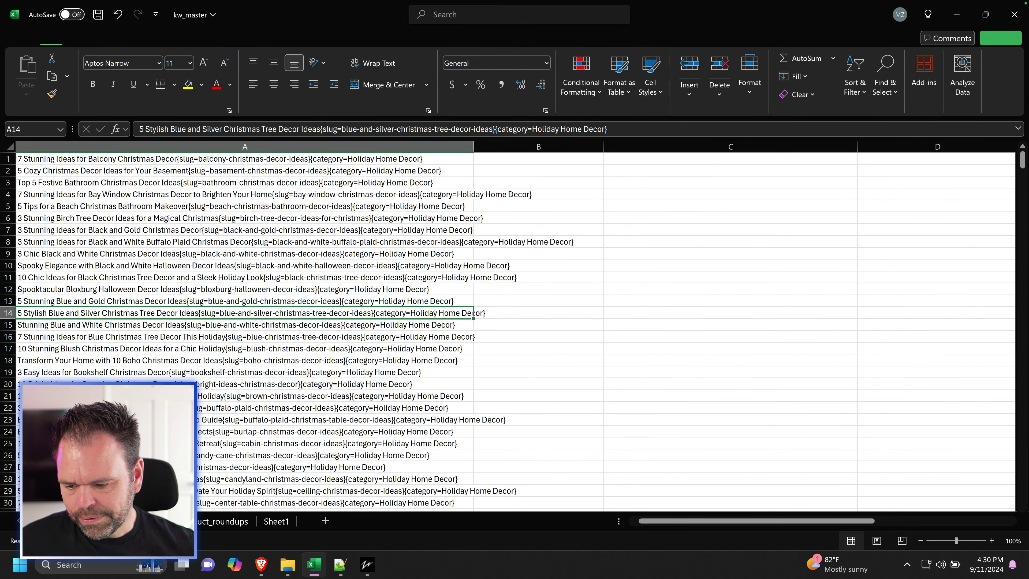
scroll(142, 466, down, 20)
scroll(142, 466, down, 20)
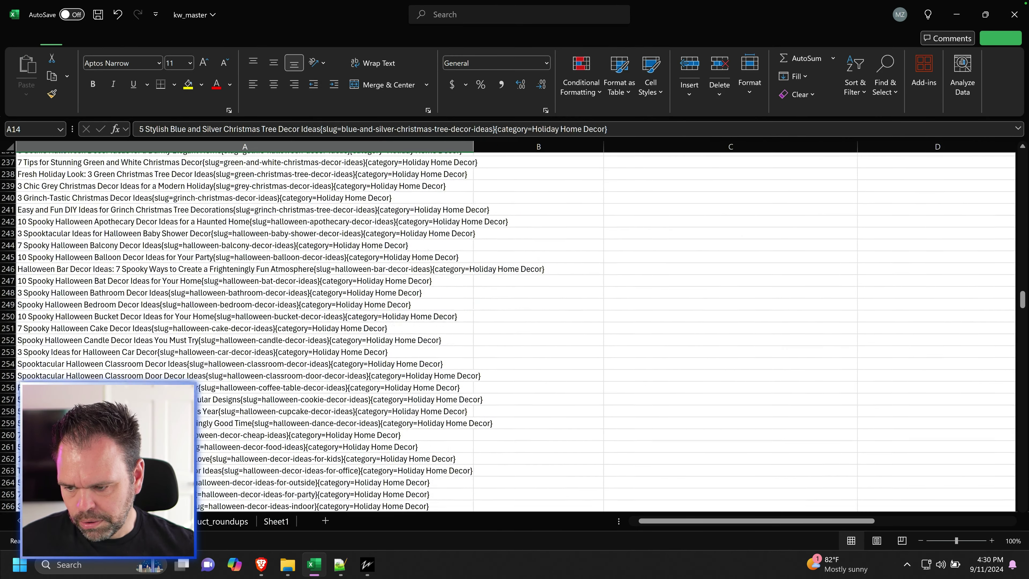
scroll(141, 466, down, 20)
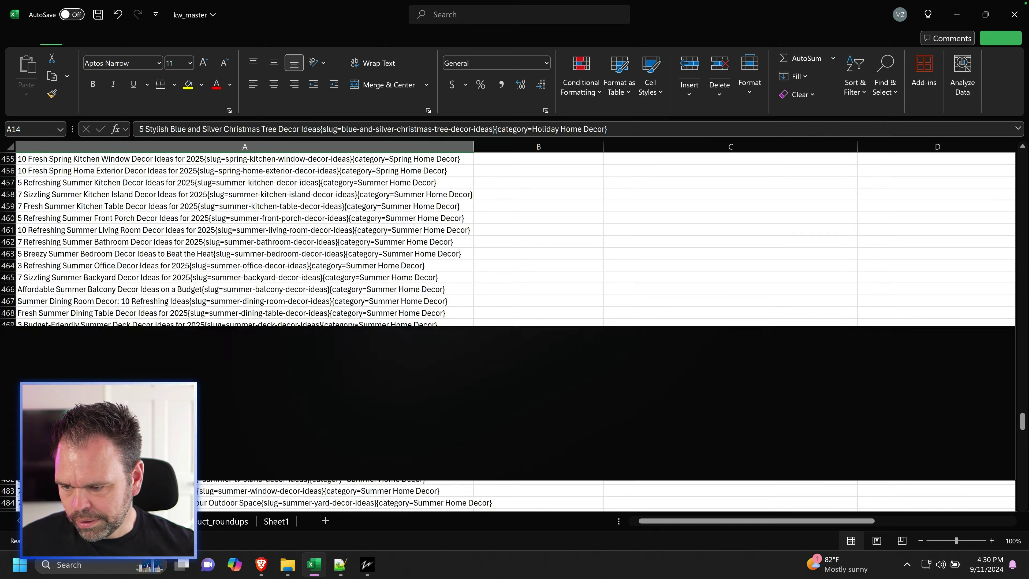
scroll(137, 328, down, 19)
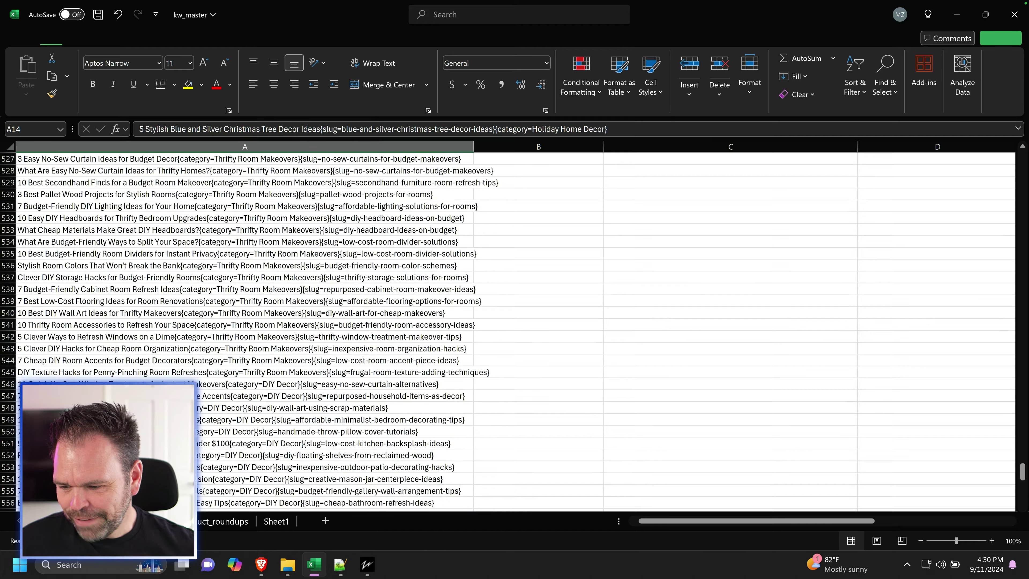